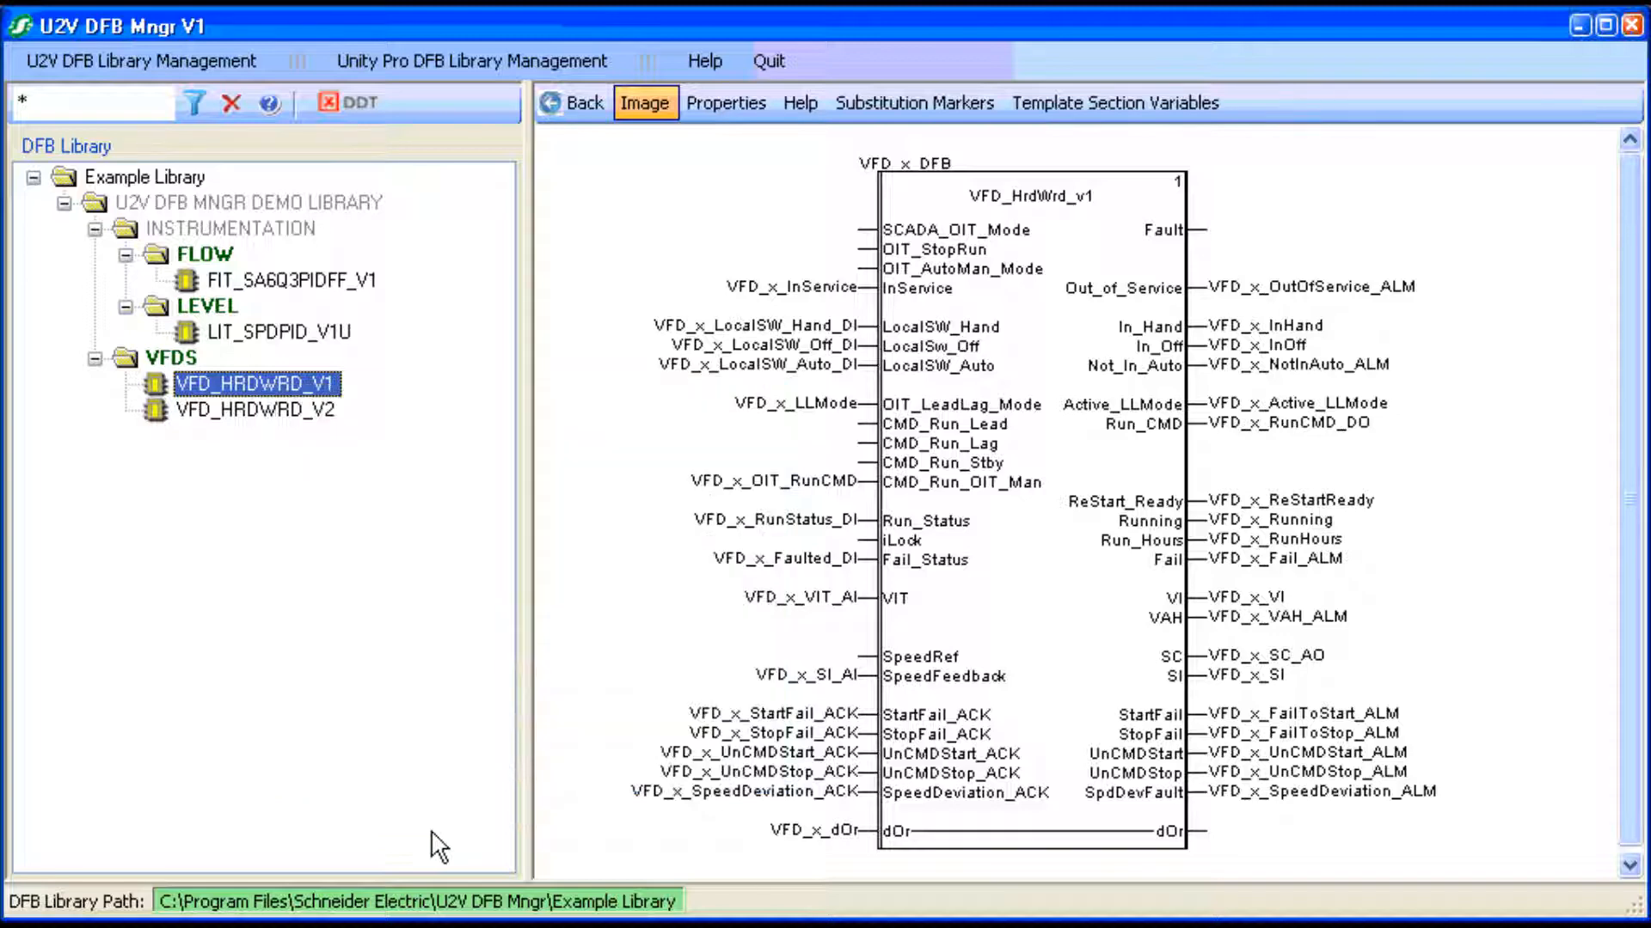
# Create the missing help file for the VFD_HRDWRD_V1 DFB and show its help page
pyautogui.click(796, 104)
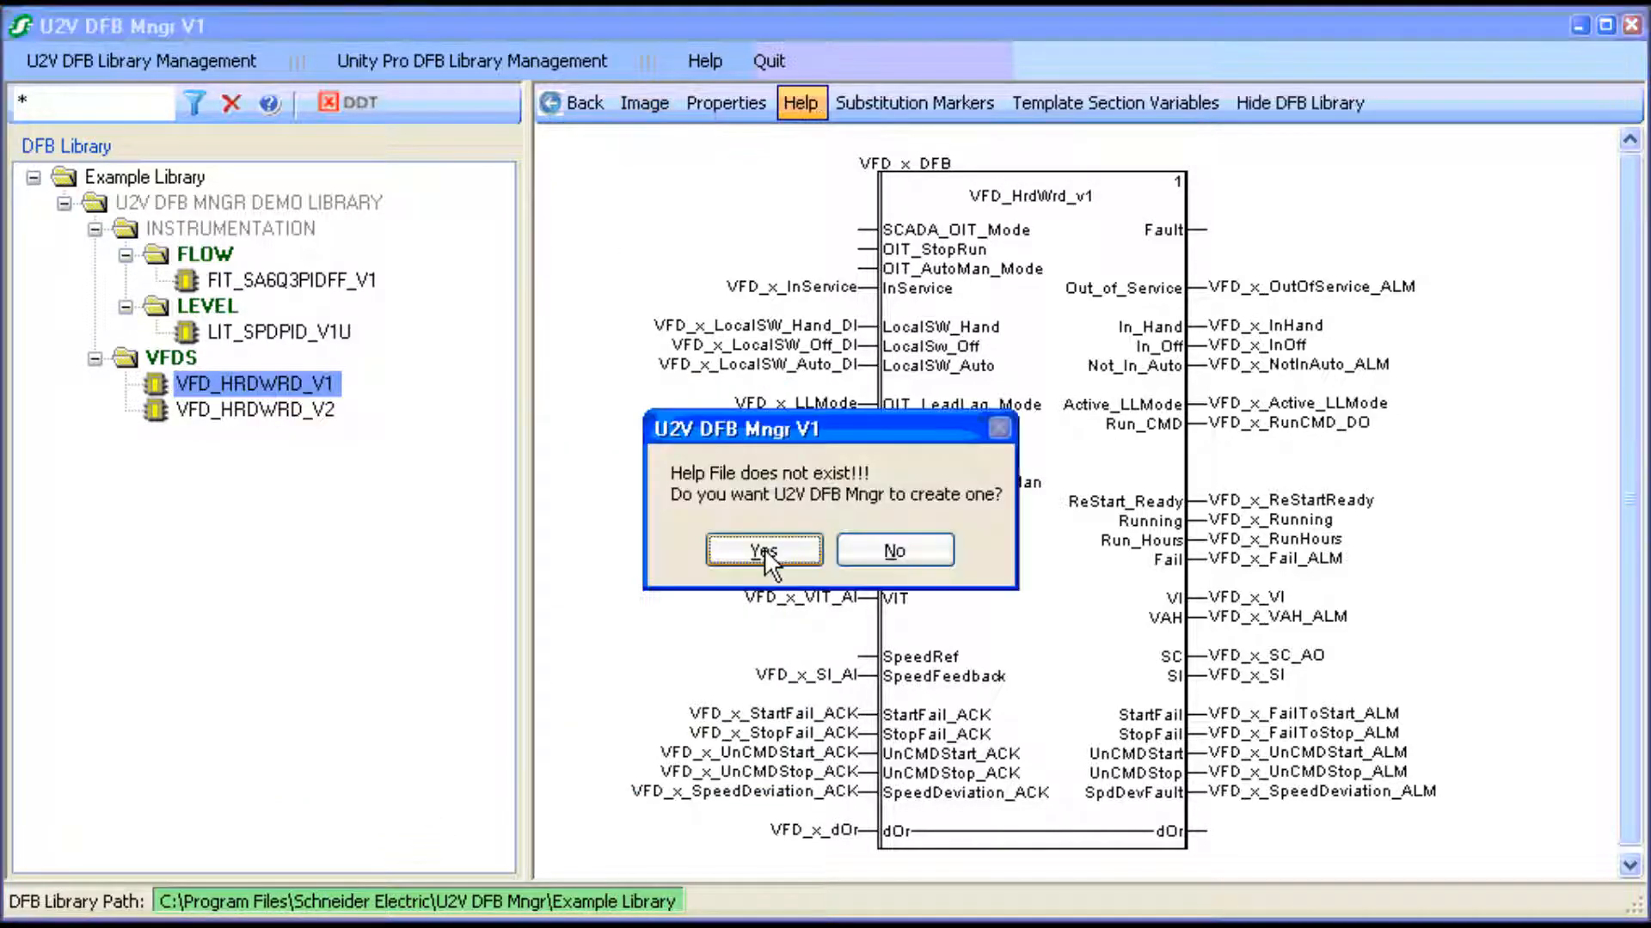
pyautogui.click(764, 551)
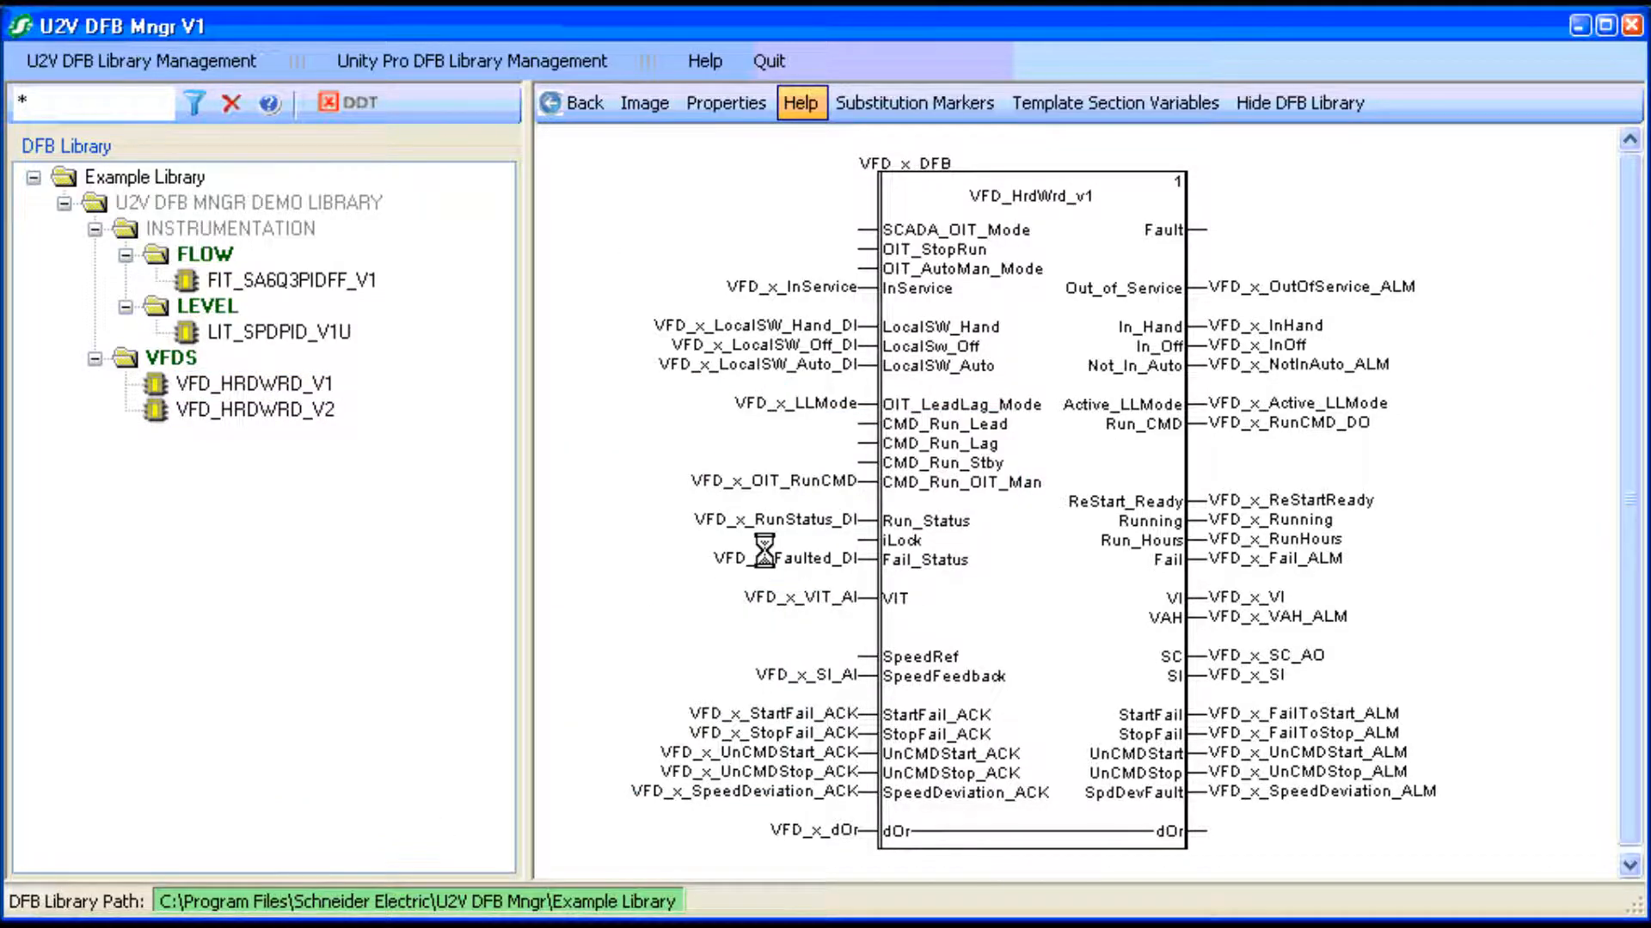
pyautogui.click(766, 540)
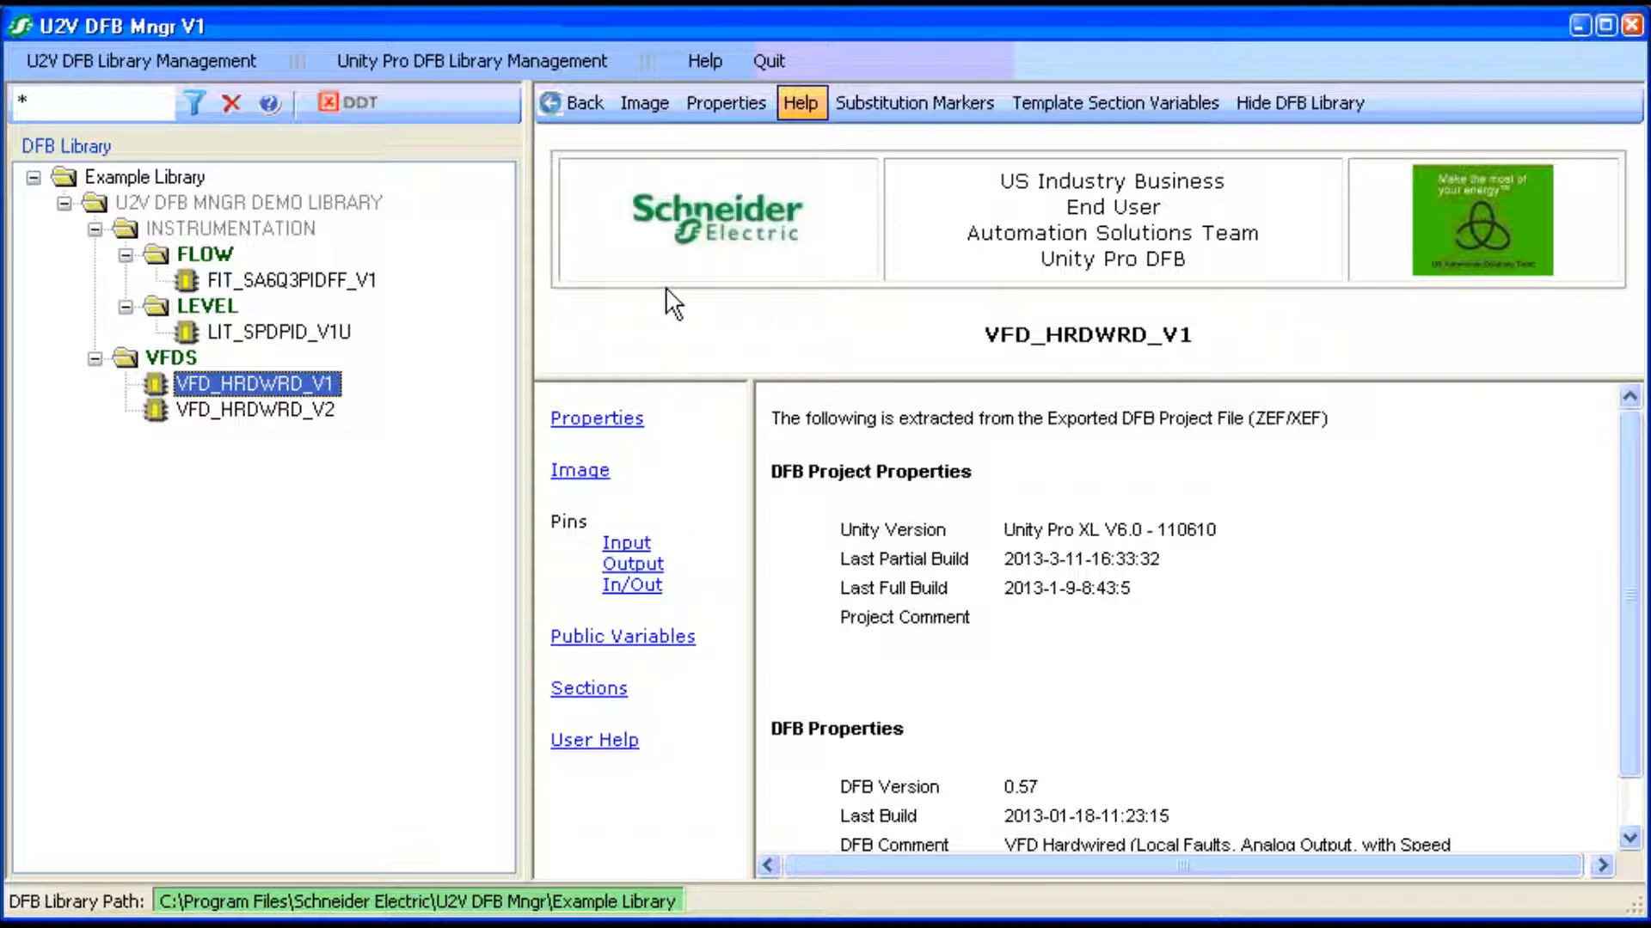
pyautogui.click(445, 58)
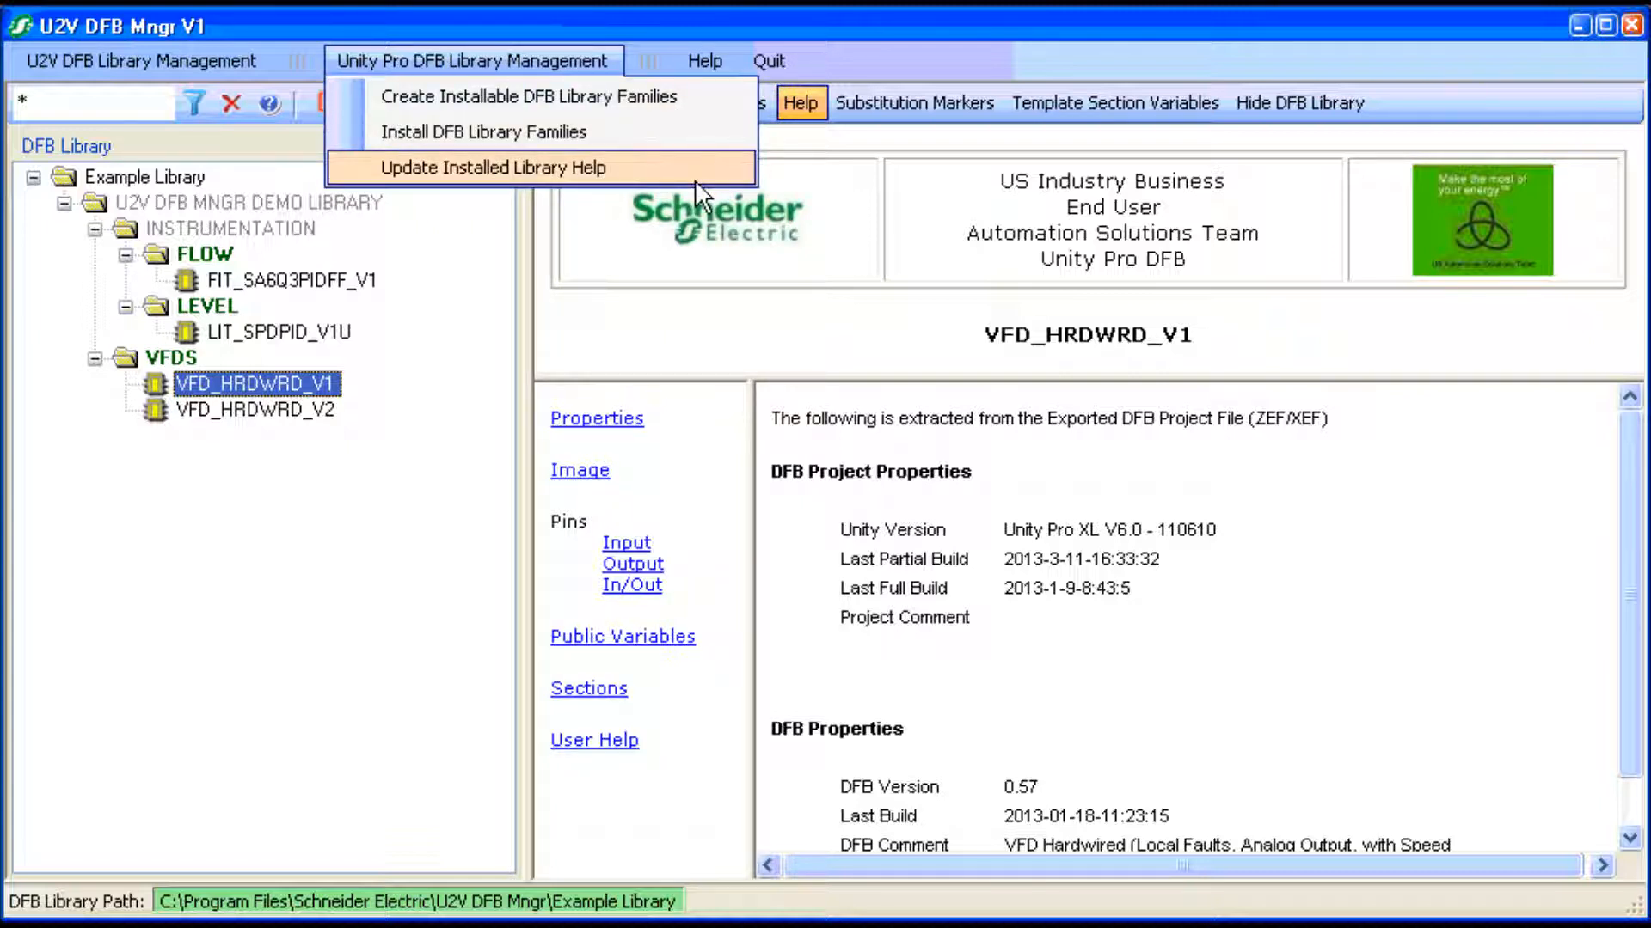
pyautogui.rightClick(322, 384)
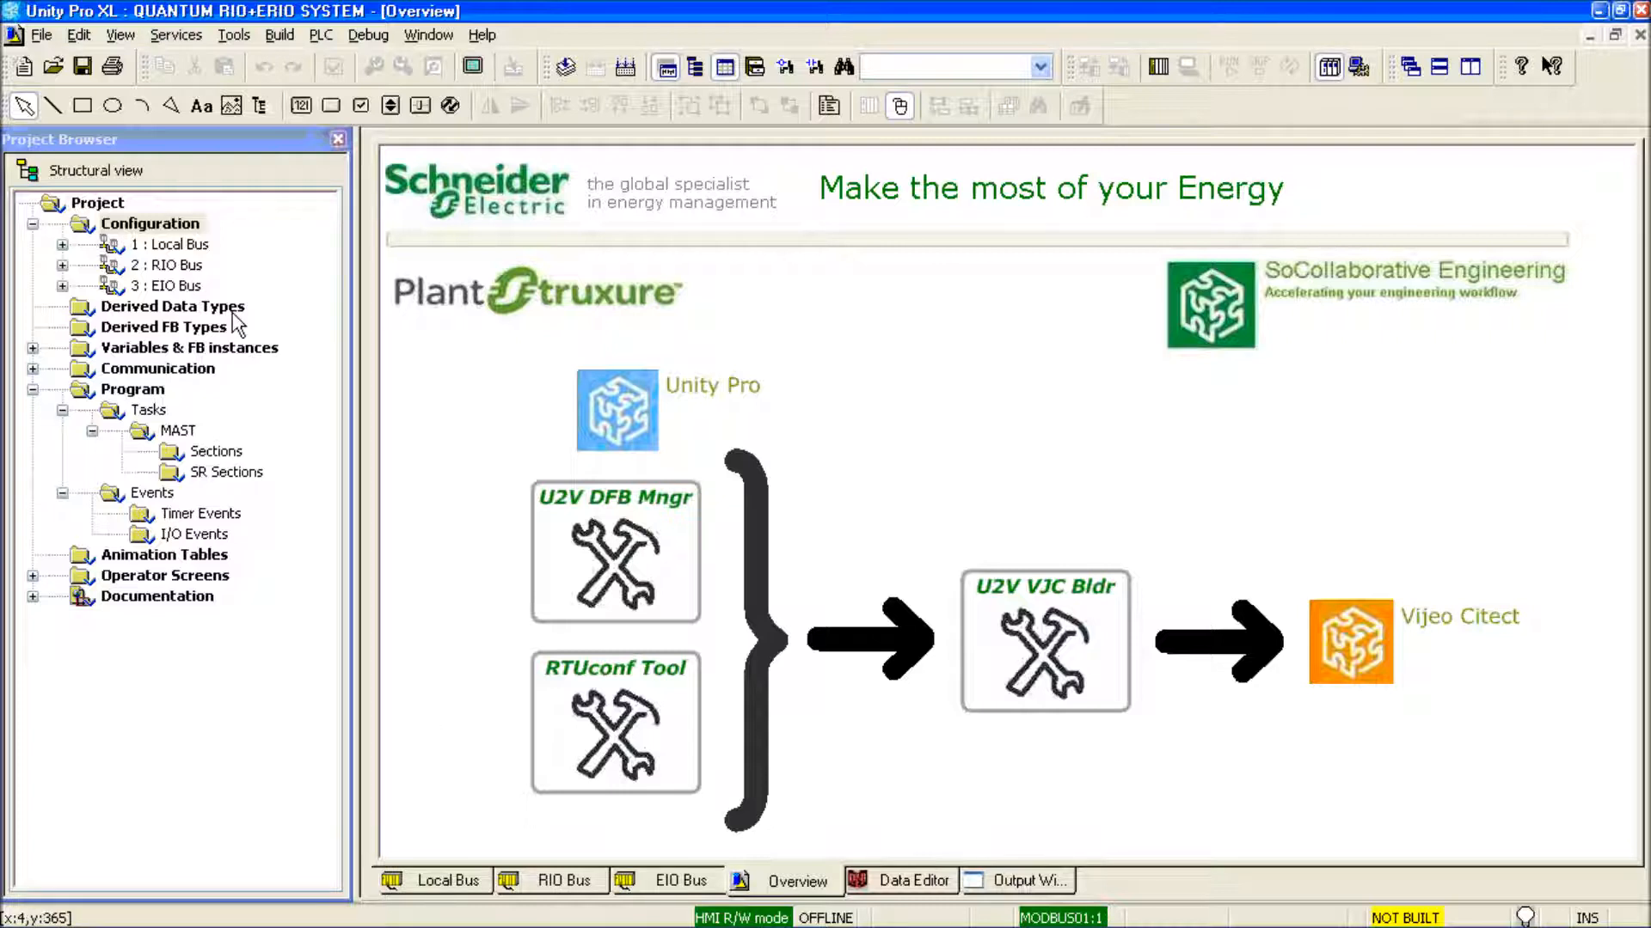
# Examine the rack layouts of the Local Bus, RIO Bus and EIO Bus in the Unity Pro project
pyautogui.click(443, 879)
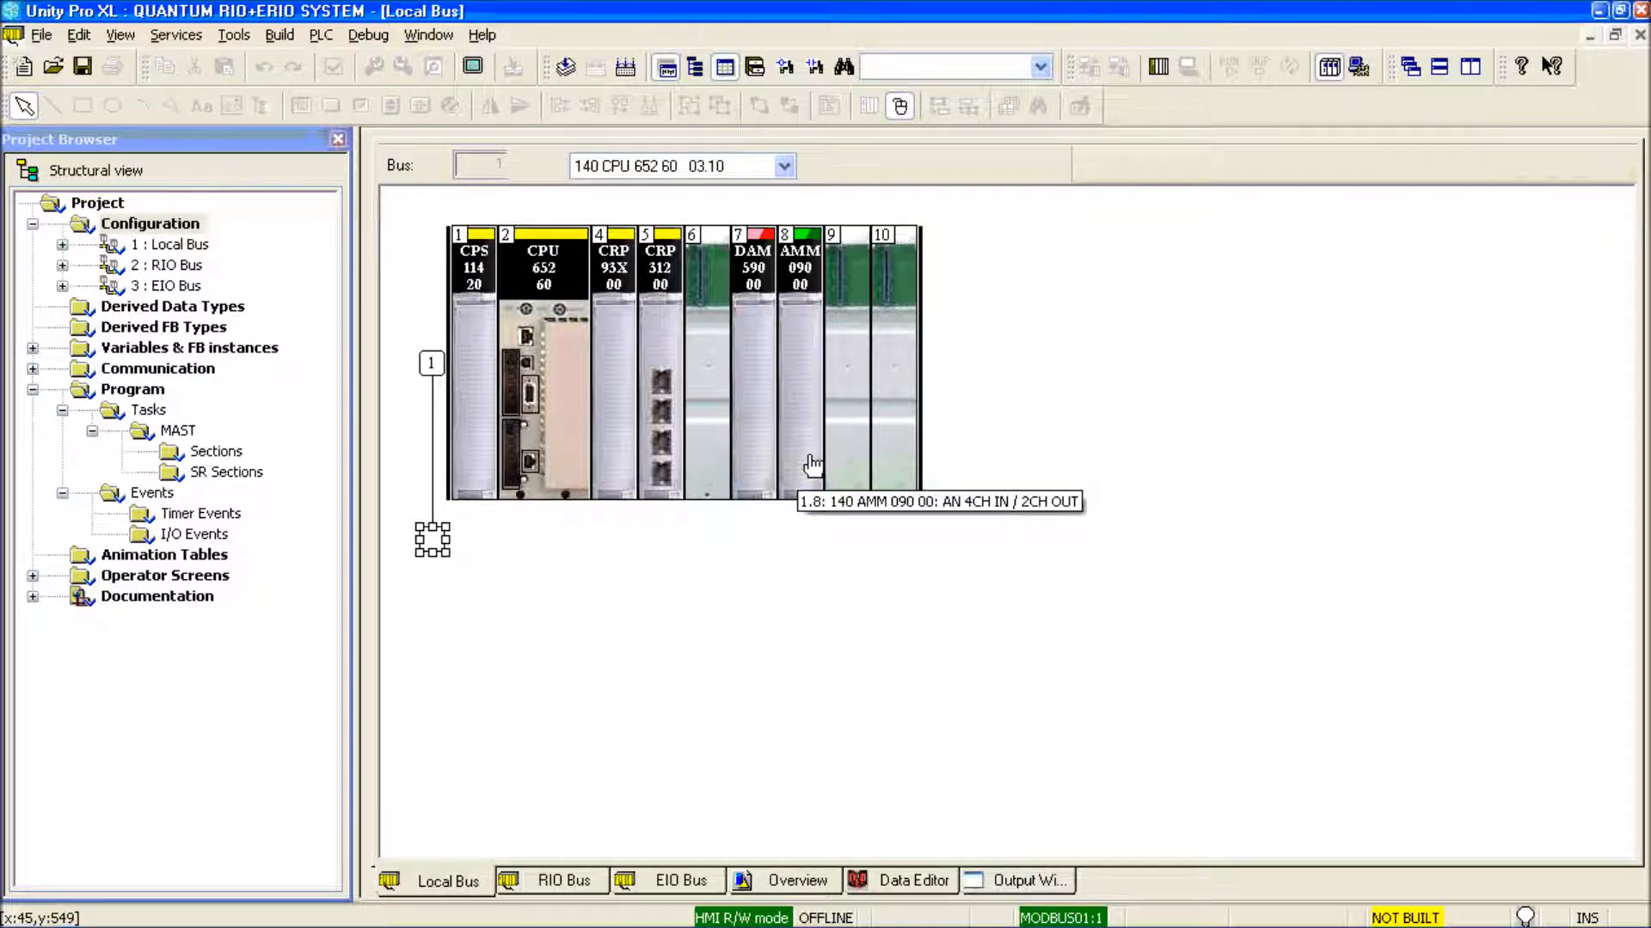
pyautogui.click(567, 881)
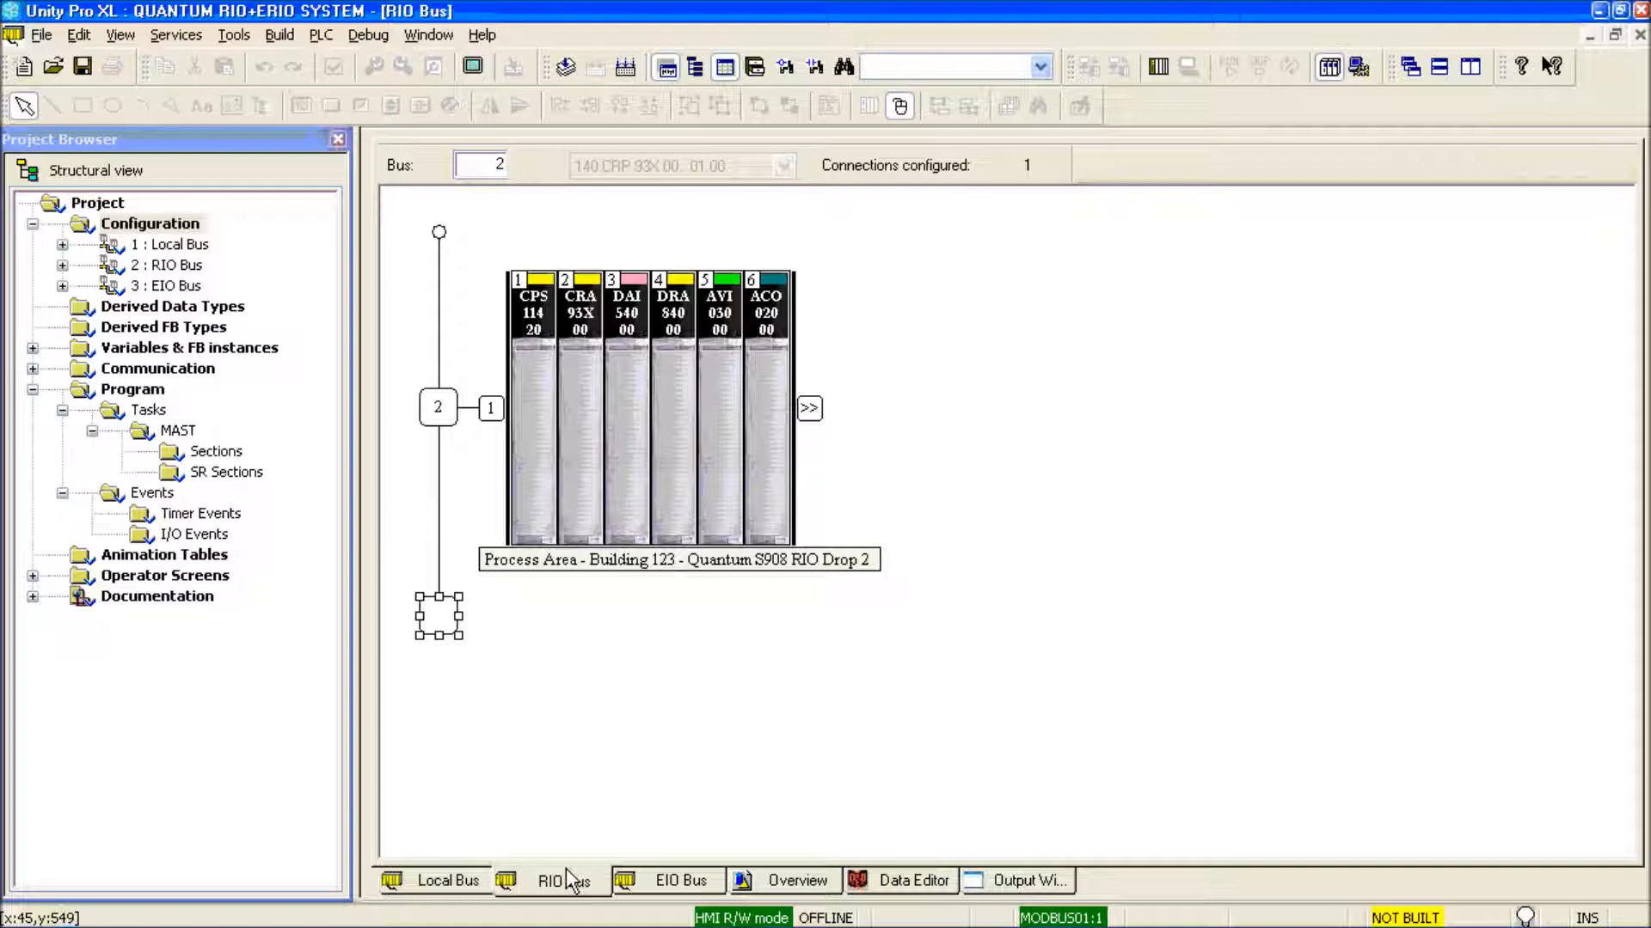
pyautogui.click(679, 884)
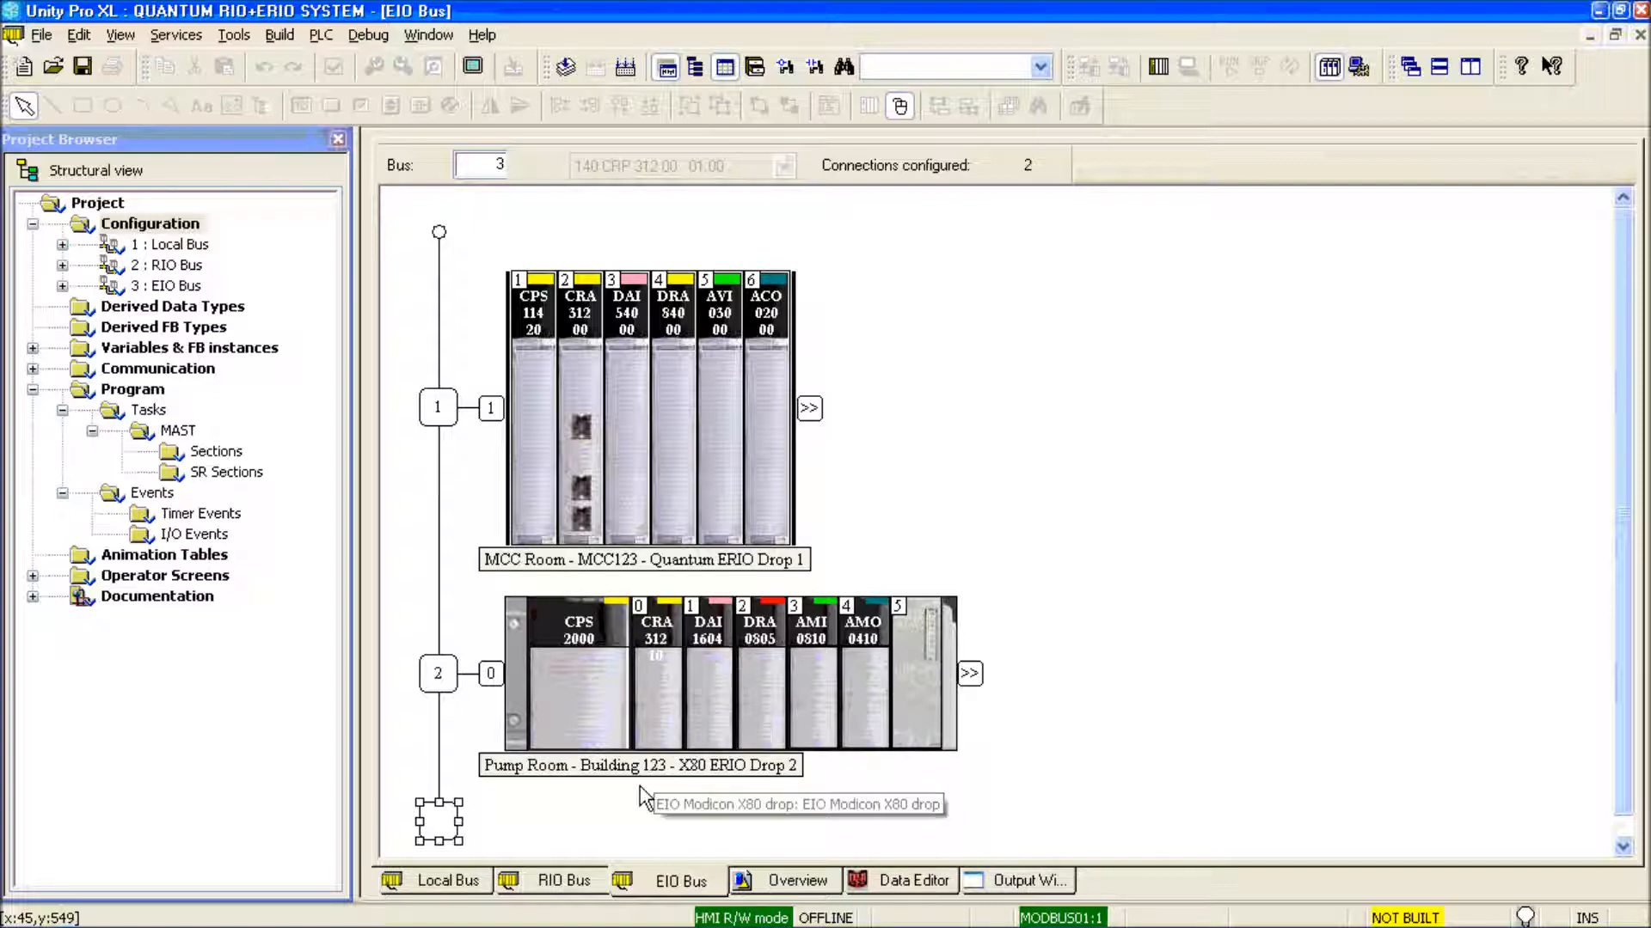
# Highlight the device variables MOD_ANA_4_1, MOD_ANA_8_1, MOD_DIS_8_1 and MOD_DIS_16_1 in the Data Editor
pyautogui.click(909, 885)
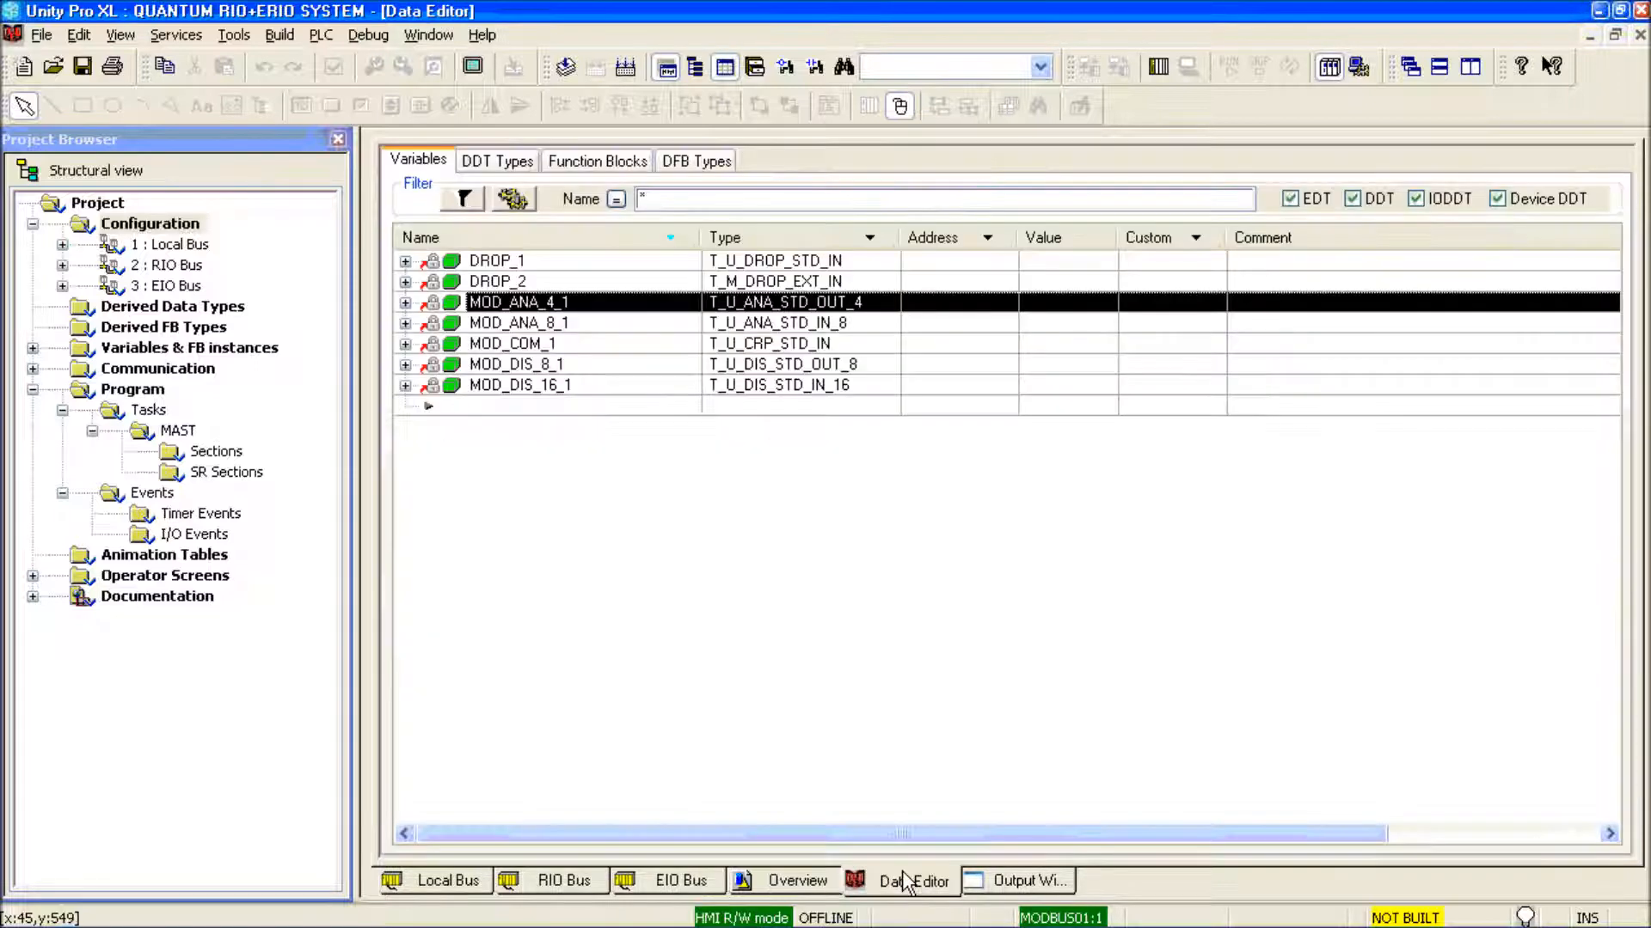
pyautogui.keyDown('ctrl'); pyautogui.click(568, 324); pyautogui.keyUp('ctrl')
pyautogui.keyDown('ctrl'); pyautogui.click(572, 363); pyautogui.keyUp('ctrl')
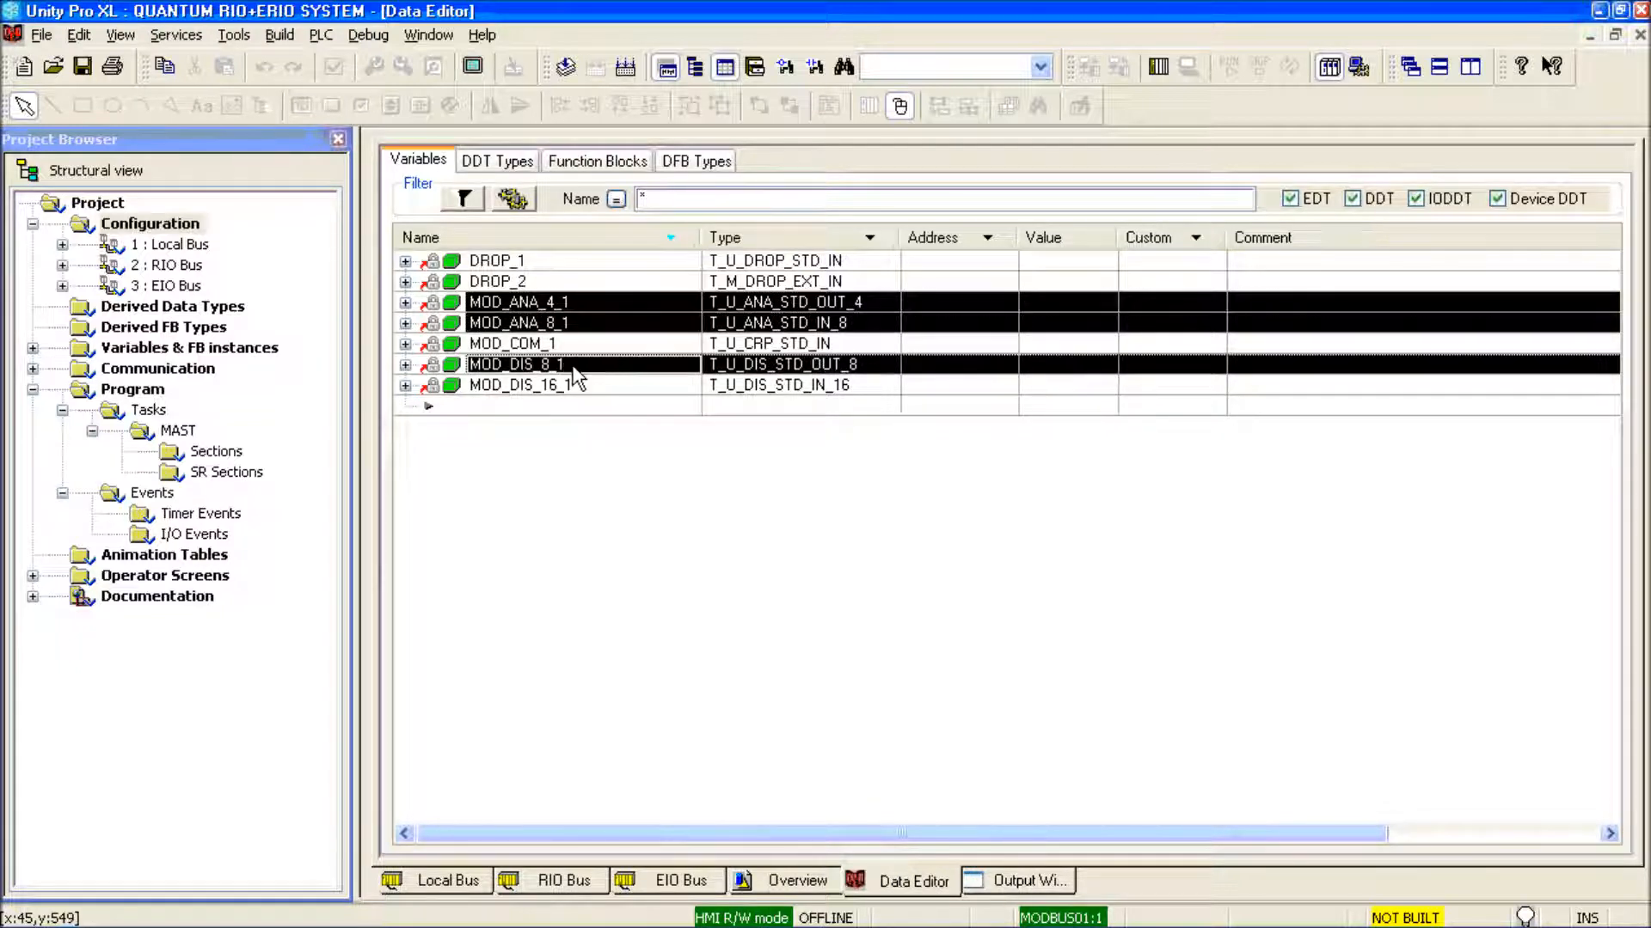
pyautogui.keyDown('ctrl'); pyautogui.click(582, 386); pyautogui.keyUp('ctrl')
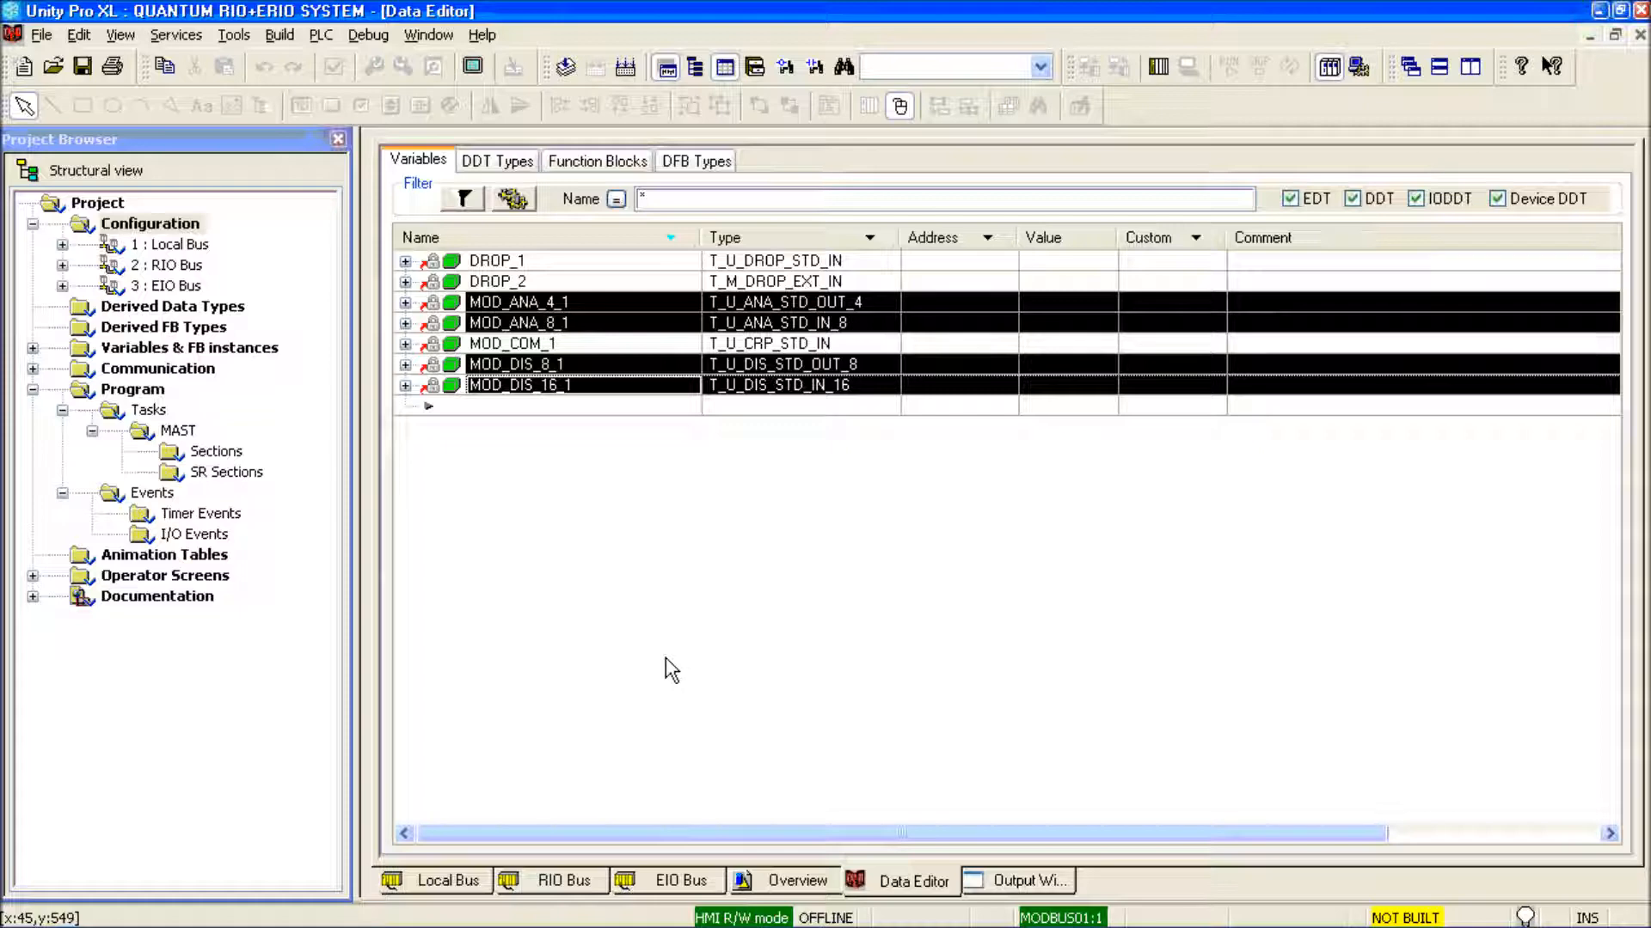
# Export the project as a full application to quantum rio+erio system.zef, replacing the existing file
pyautogui.click(41, 35)
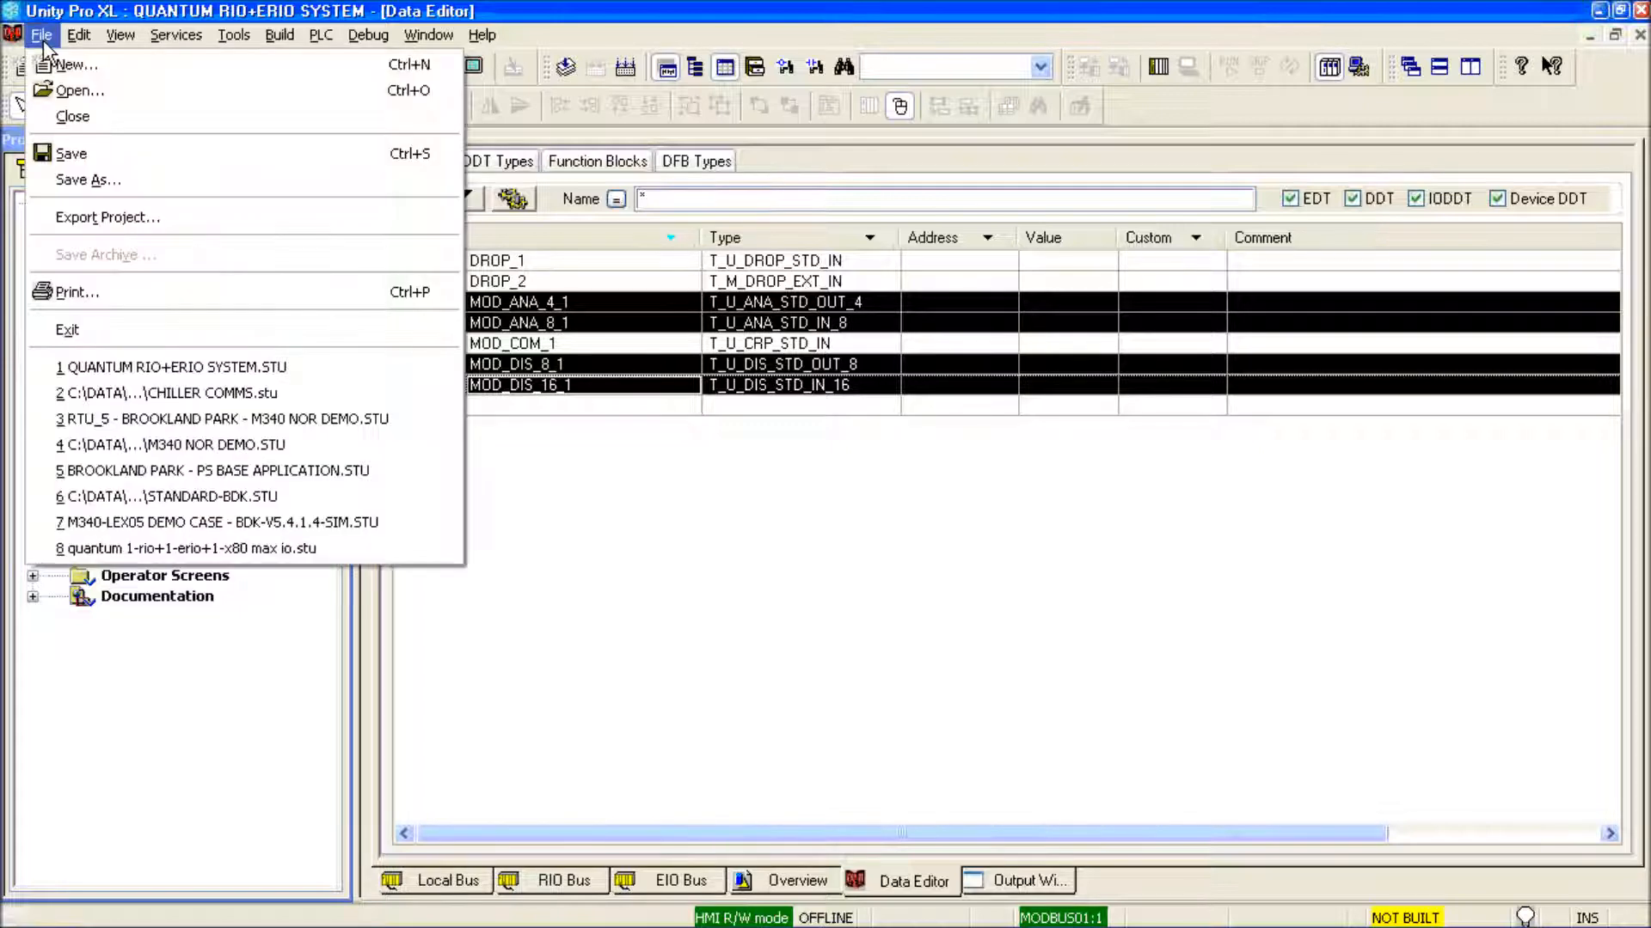
pyautogui.click(86, 220)
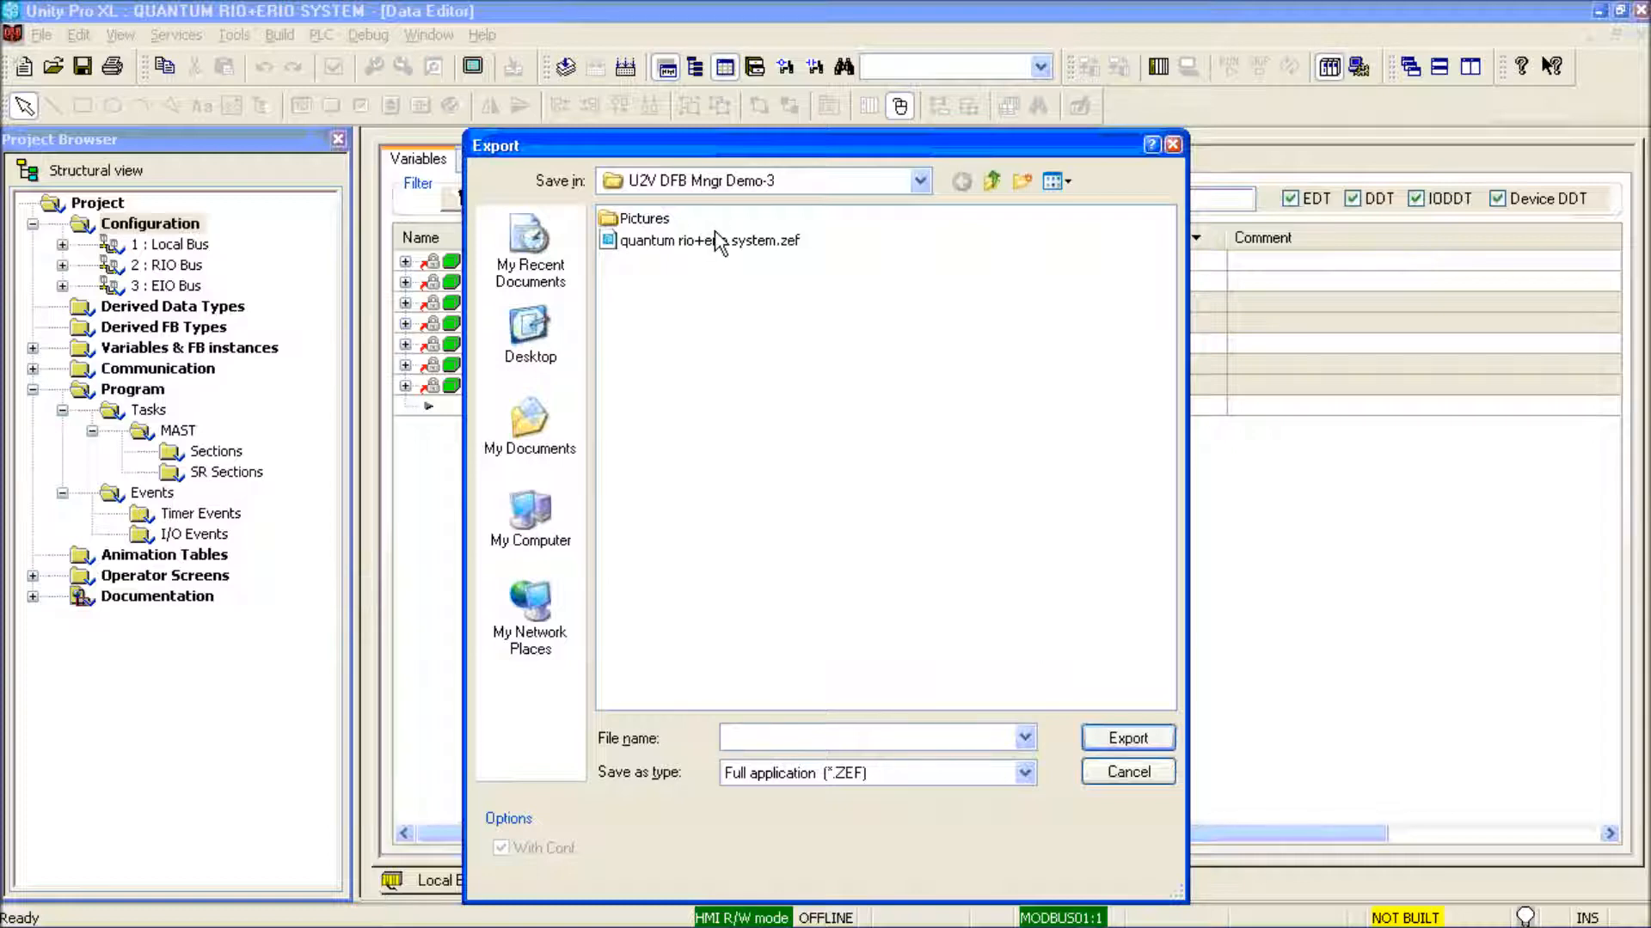
pyautogui.doubleClick(711, 240)
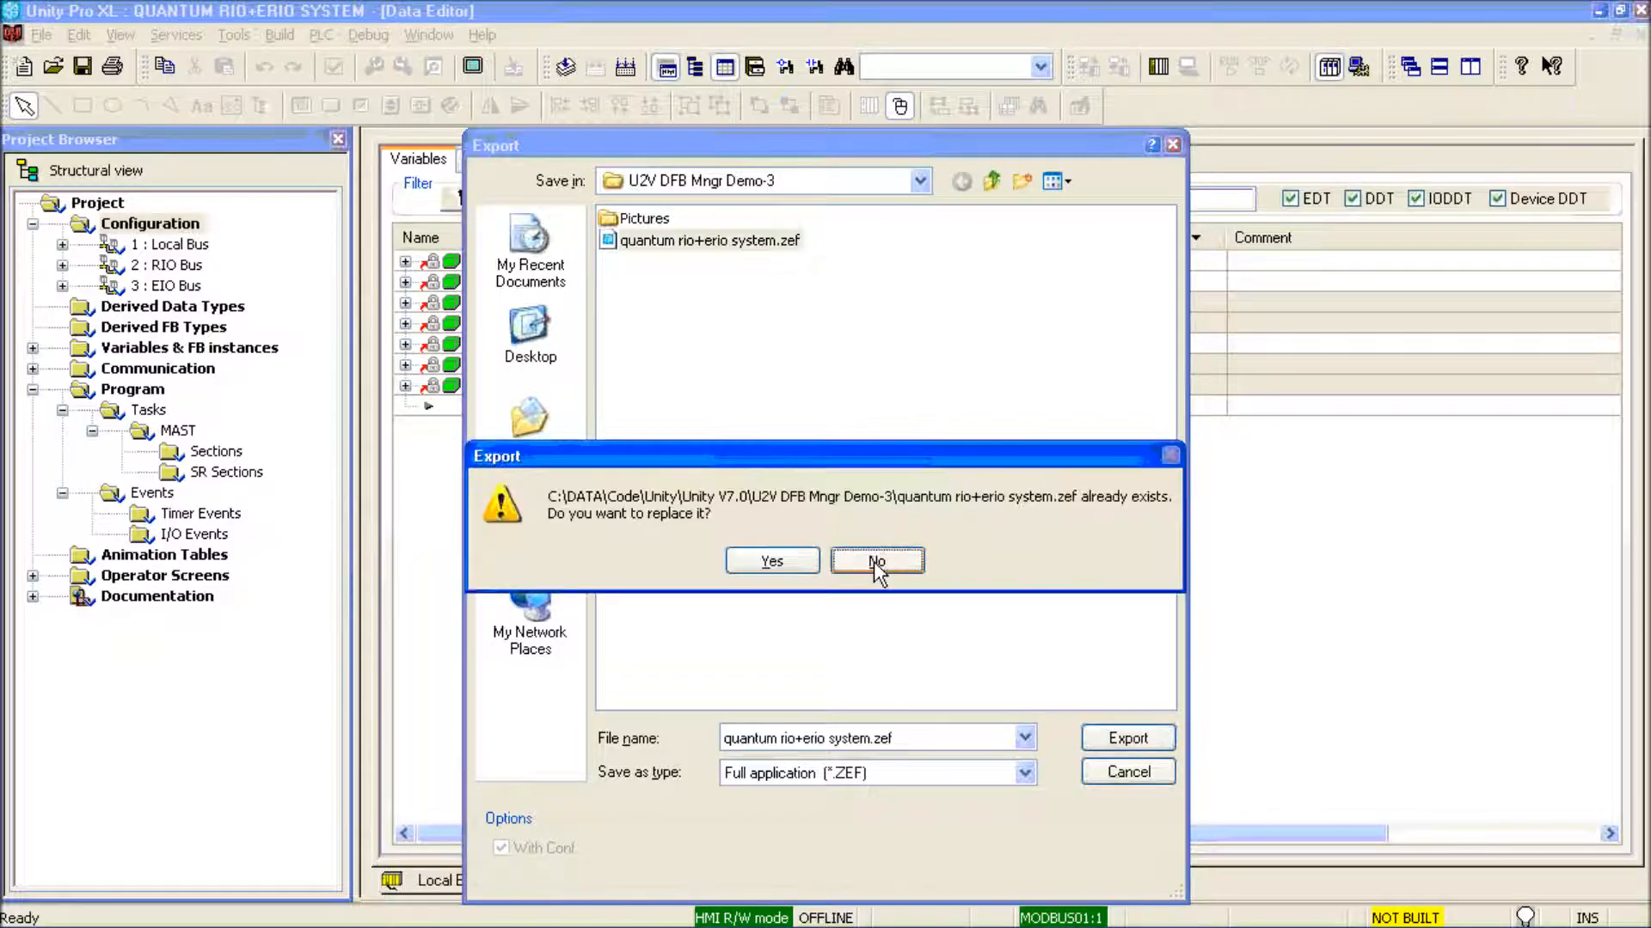
pyautogui.click(771, 561)
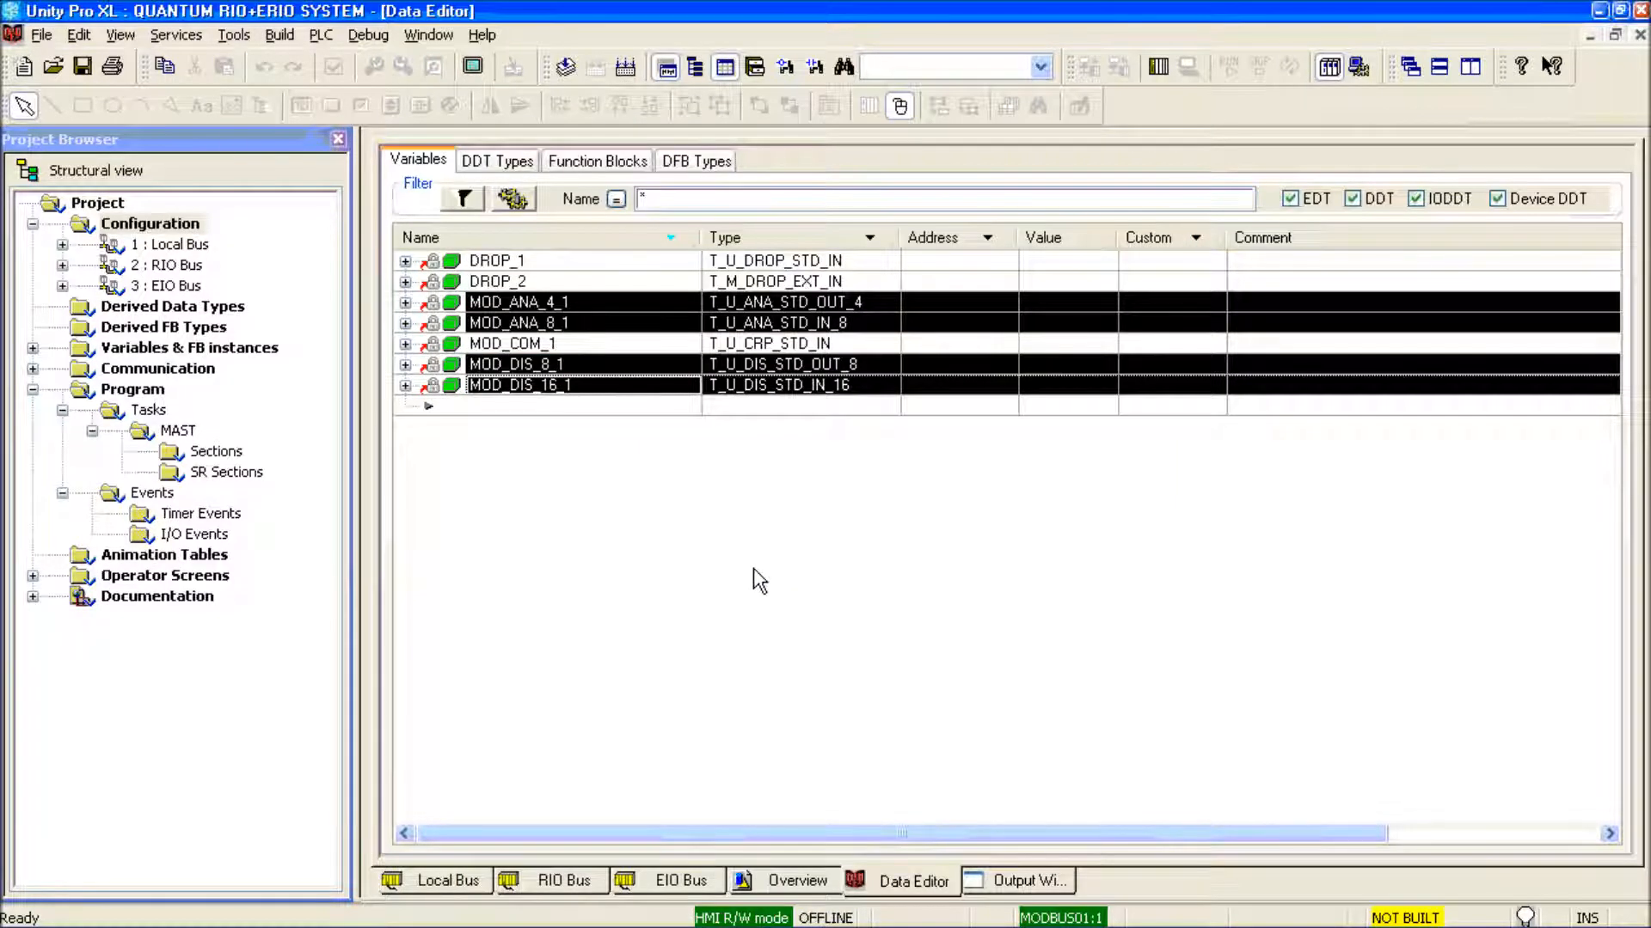
# Check the customization settings for the external programs configured as user-defined tools
pyautogui.click(228, 34)
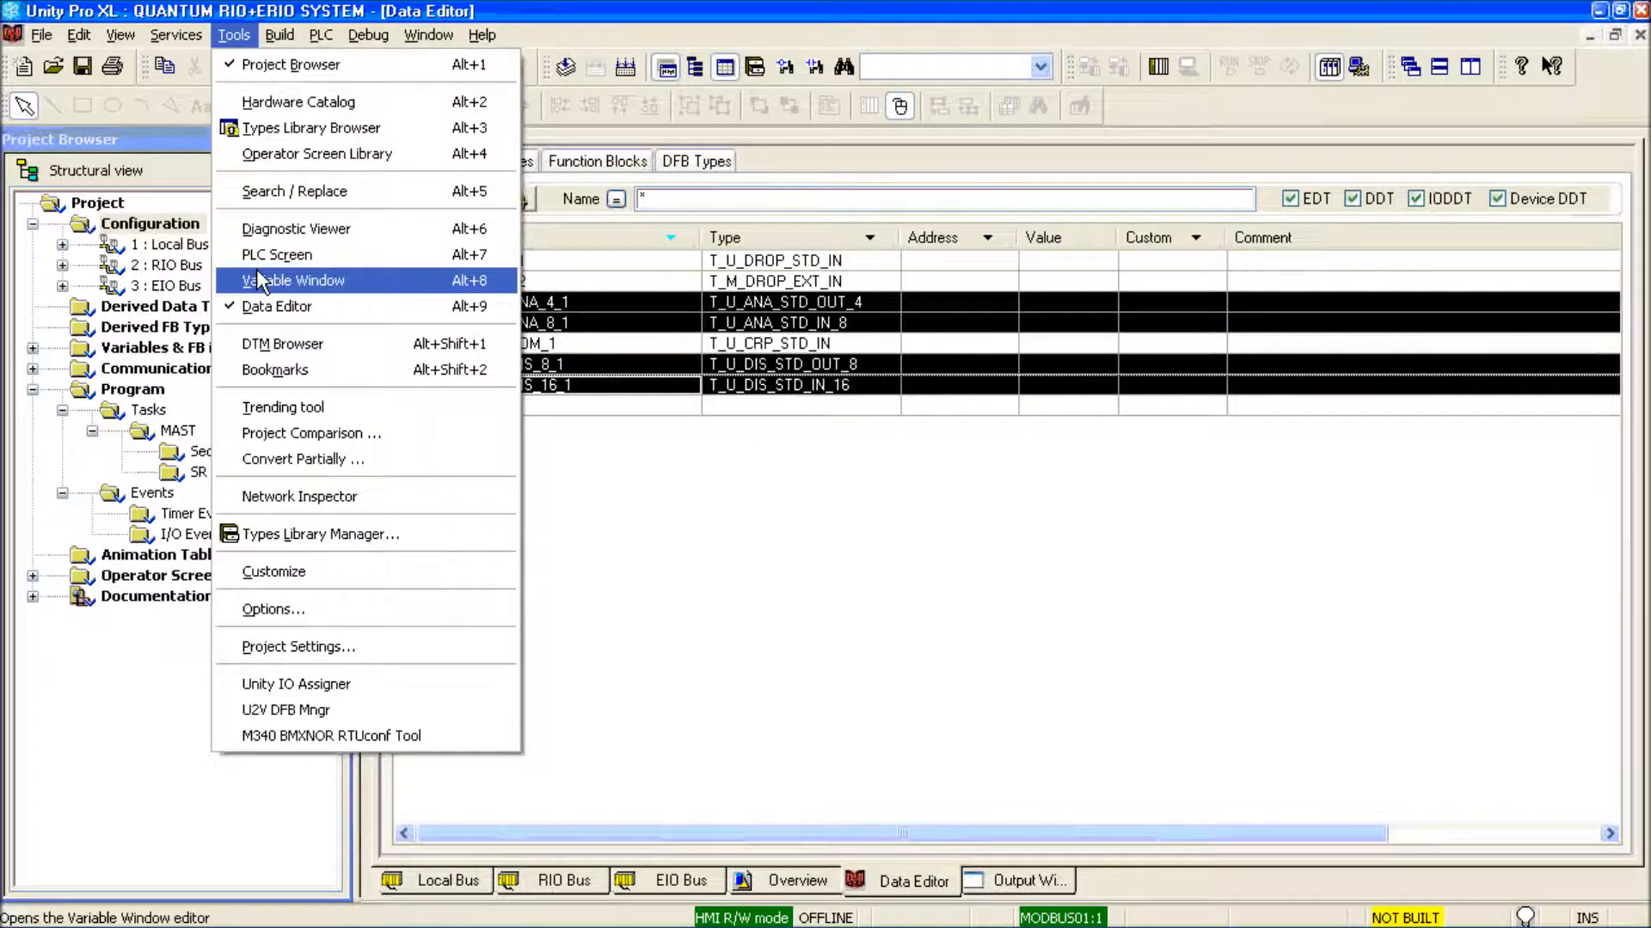
pyautogui.click(304, 572)
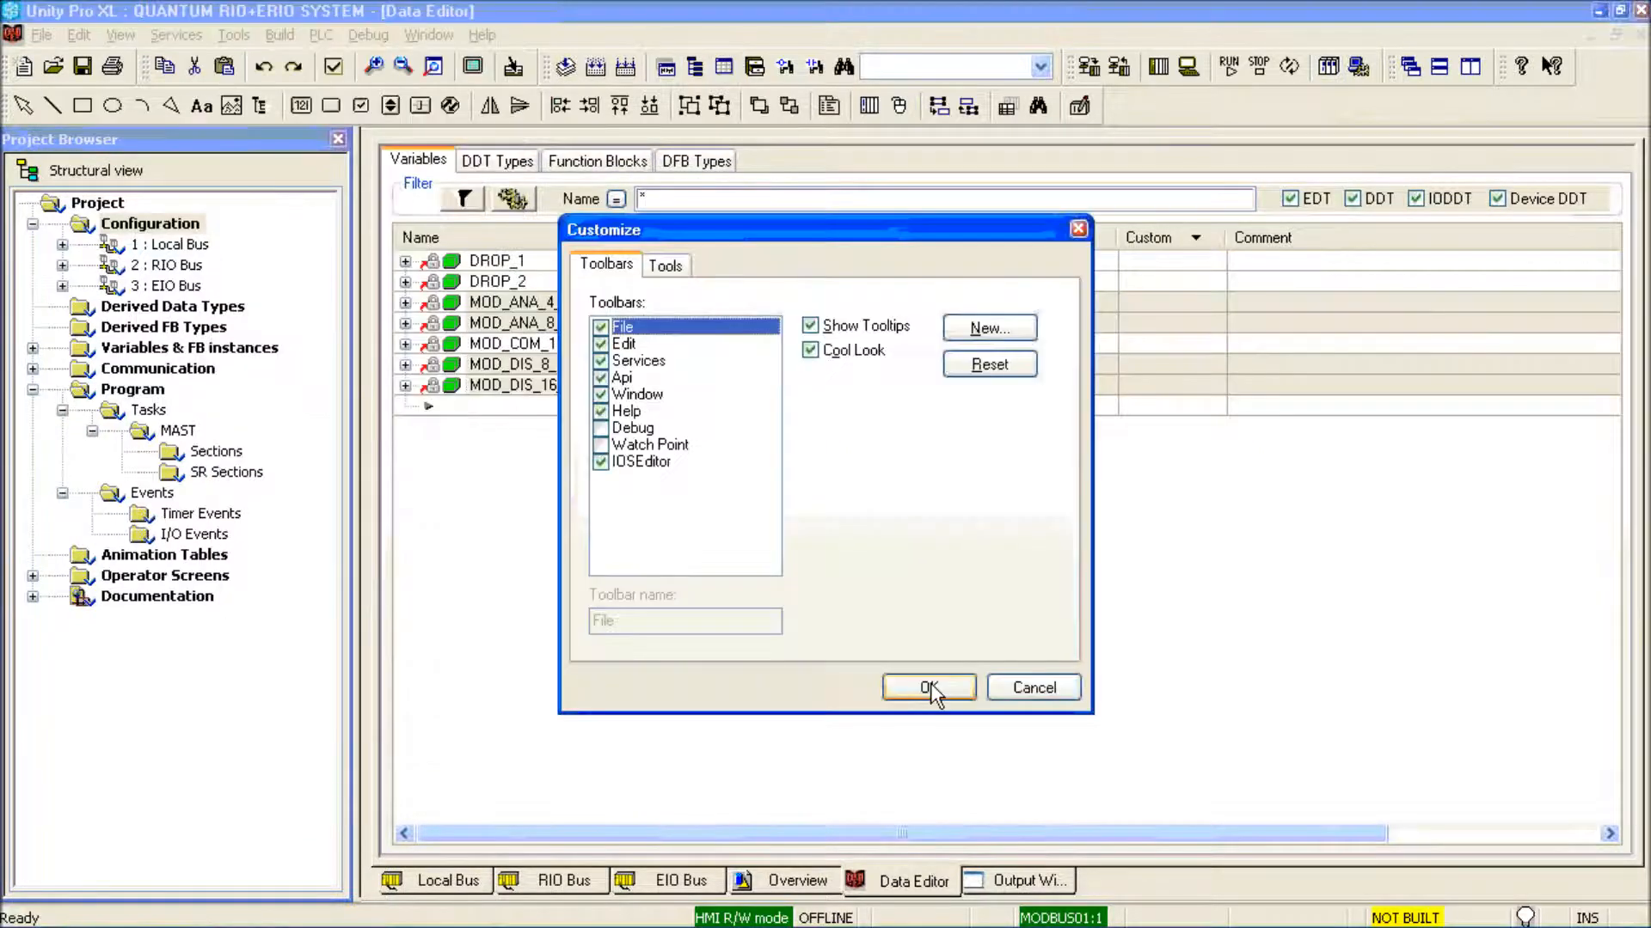
pyautogui.click(666, 266)
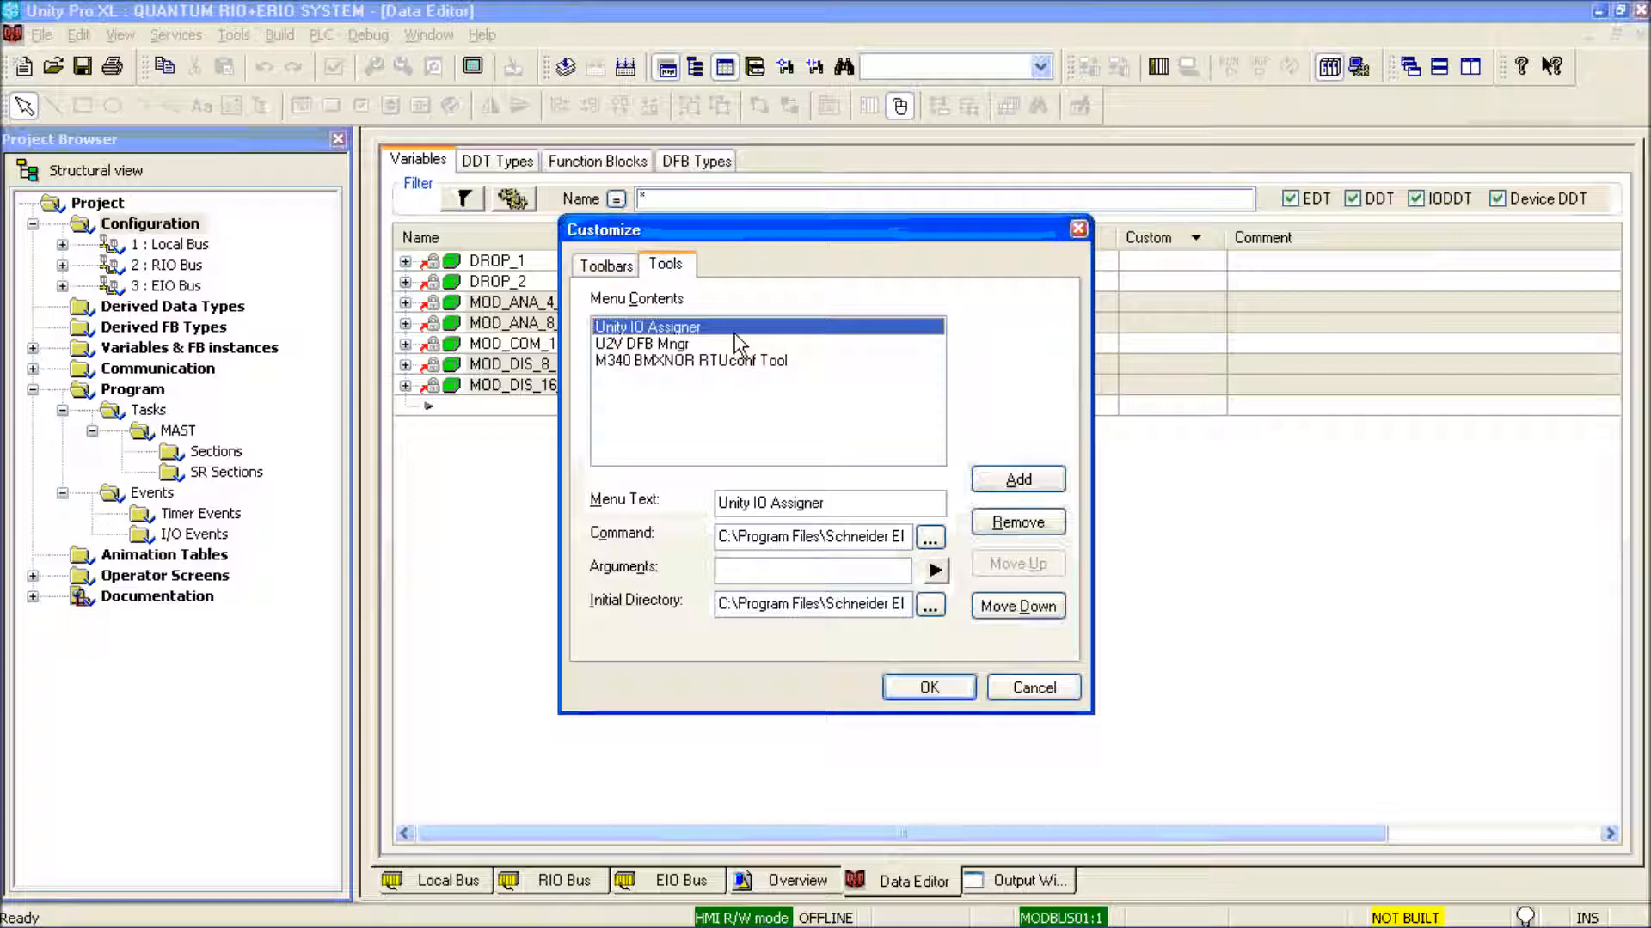
pyautogui.click(929, 686)
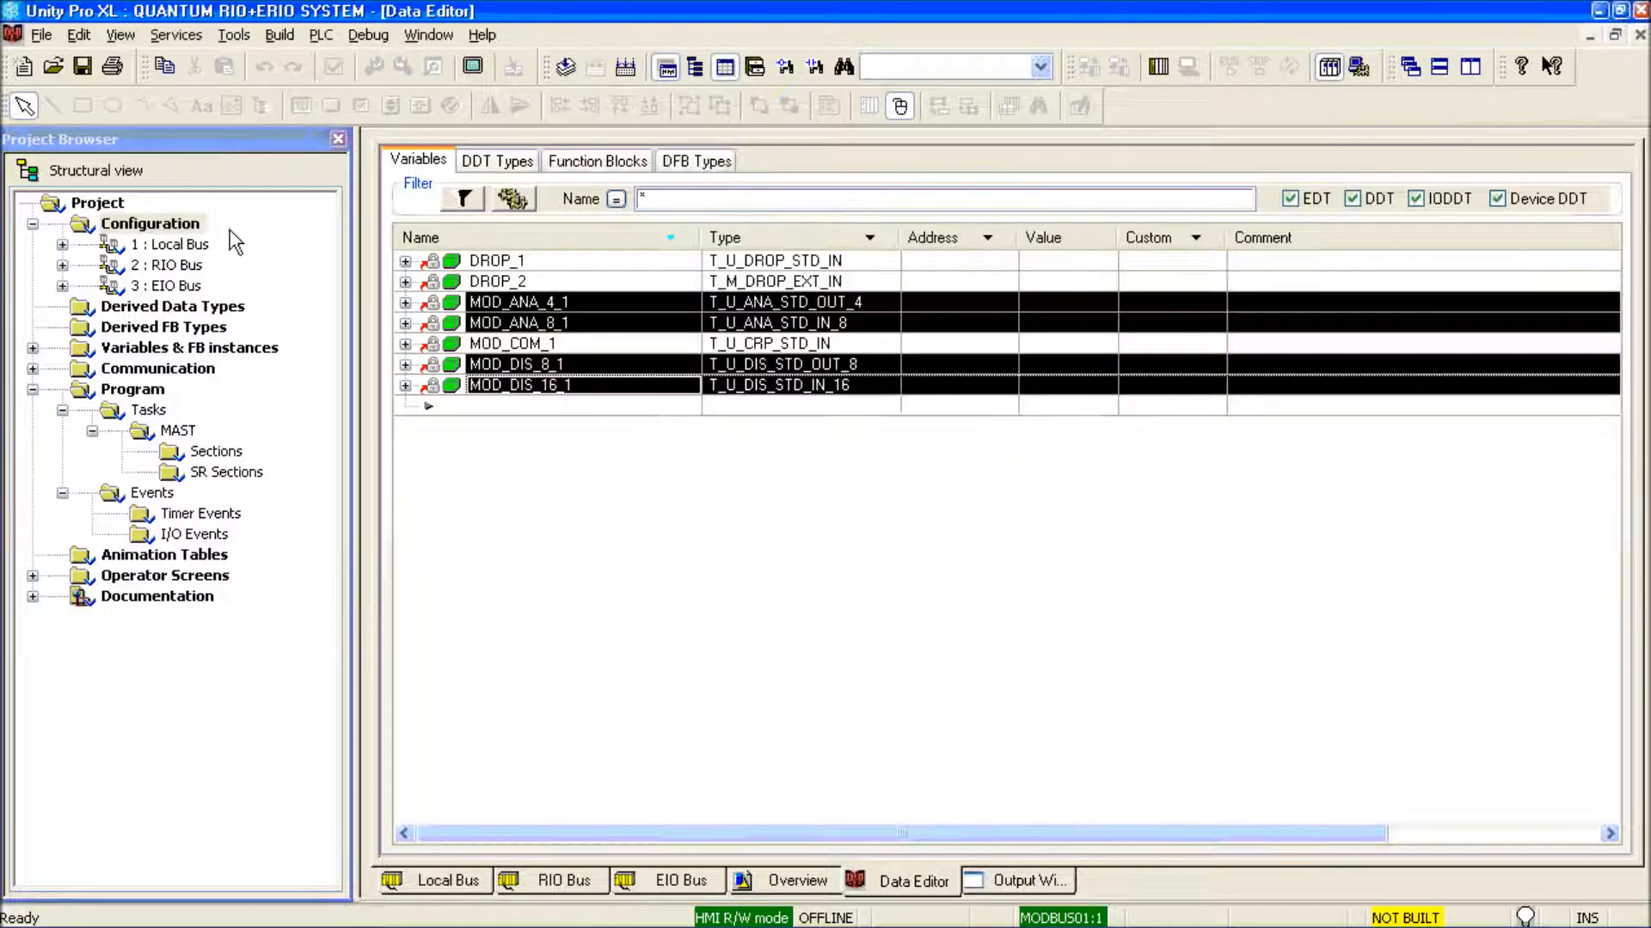
# Launch Unity IO Assigner and load the IO variables from System IO List.txt
pyautogui.click(233, 35)
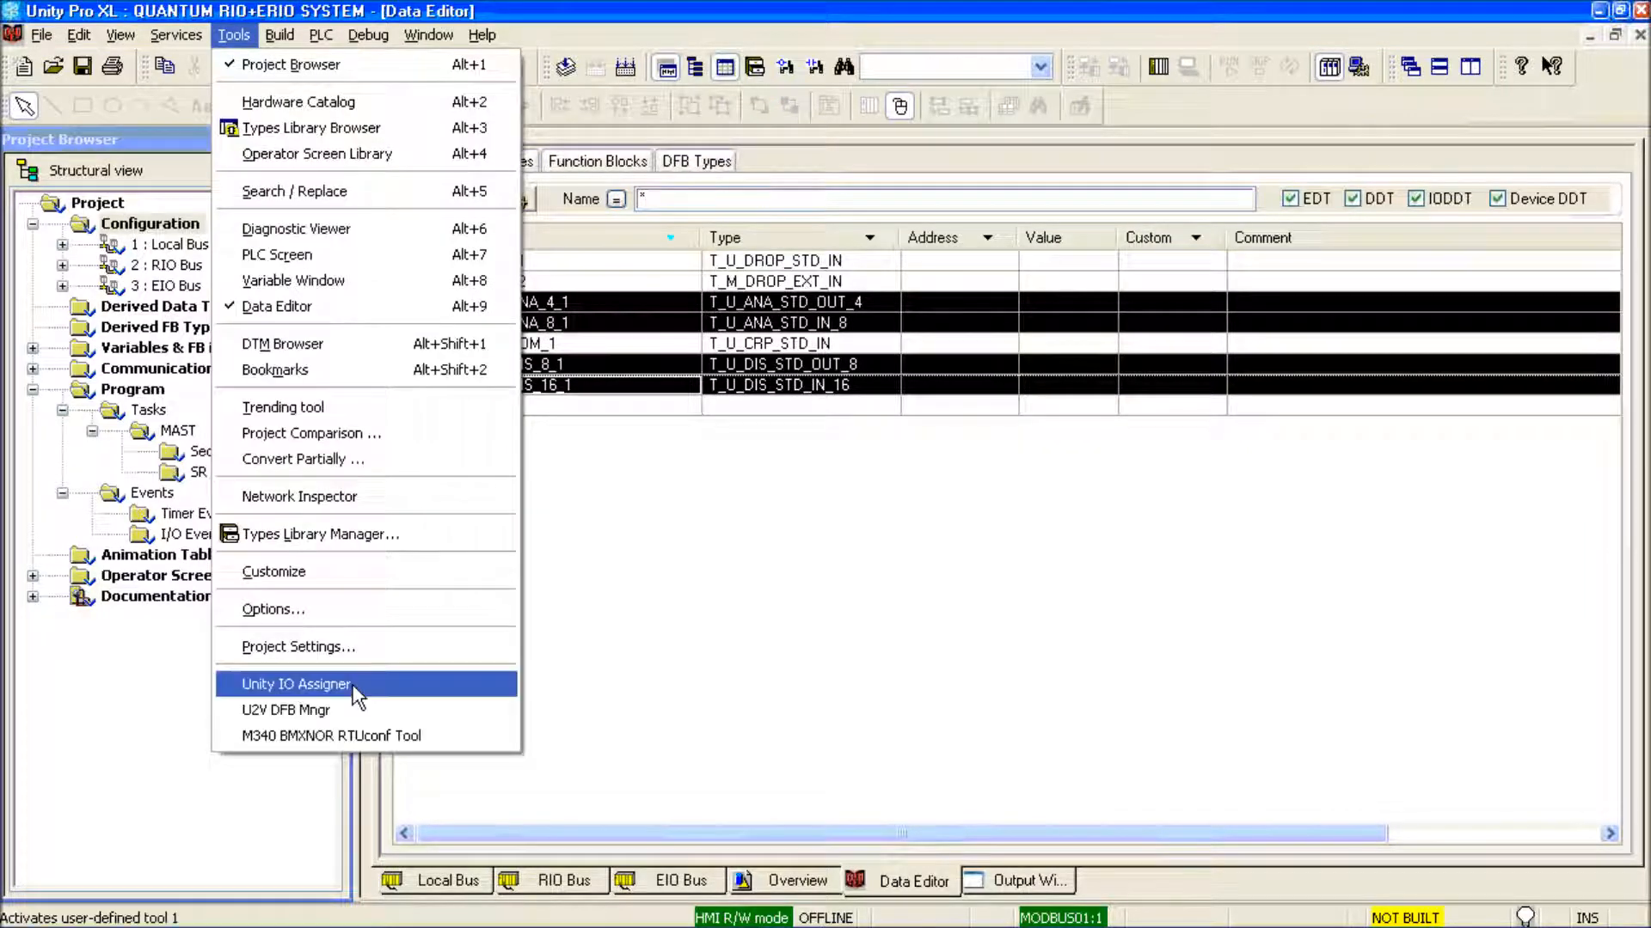
pyautogui.click(359, 684)
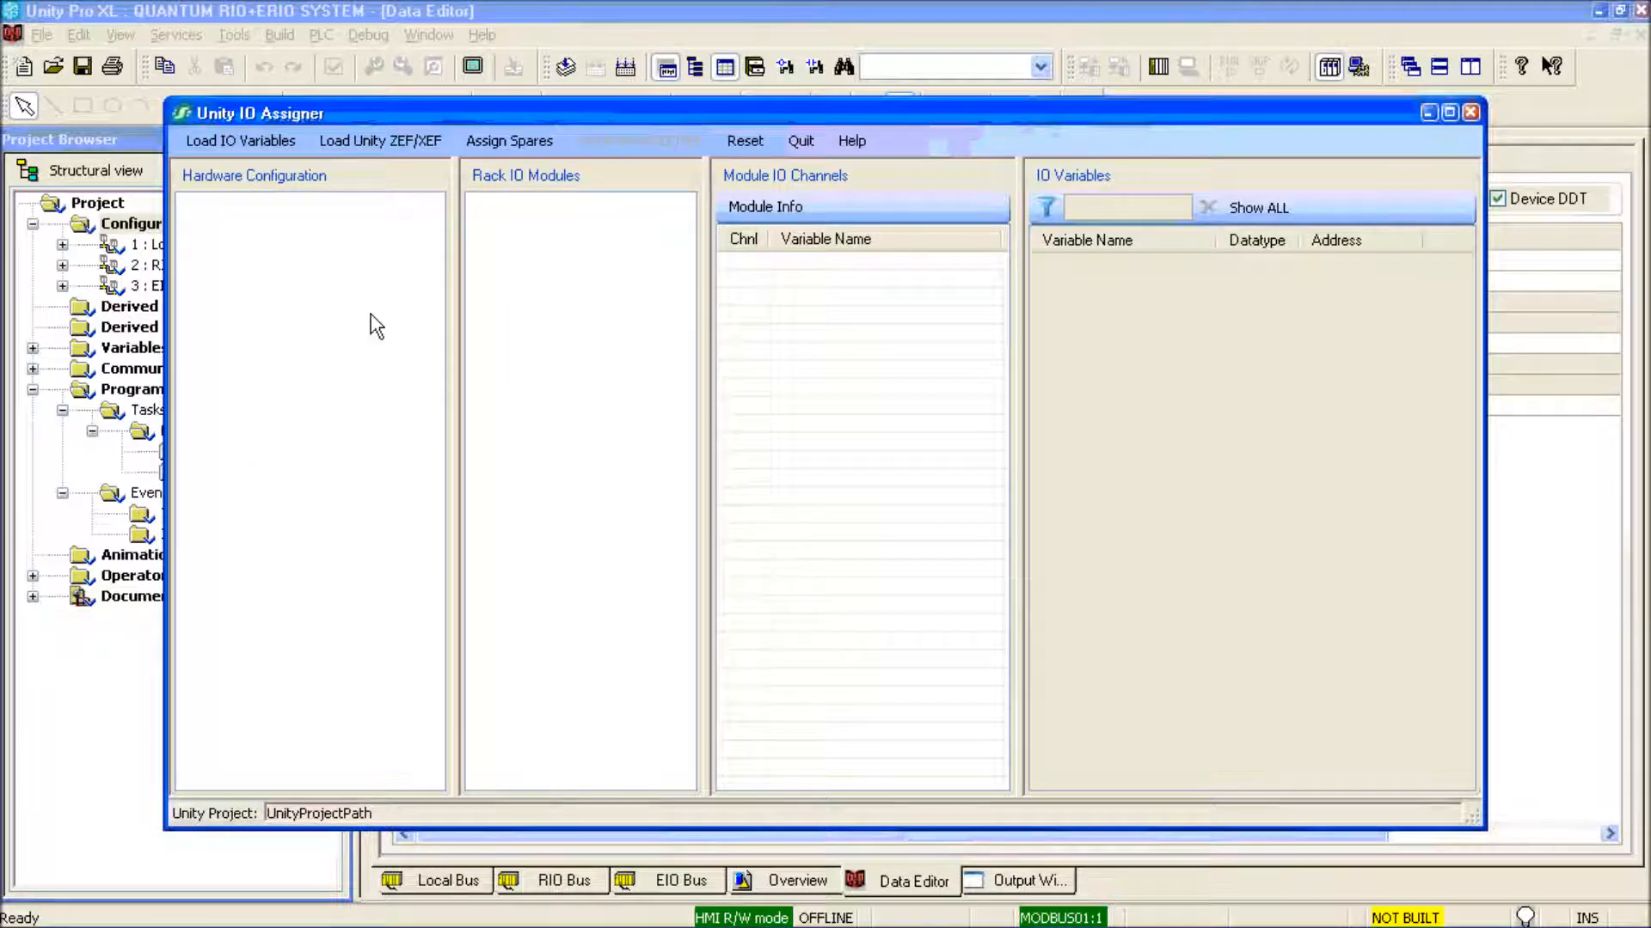
pyautogui.click(245, 141)
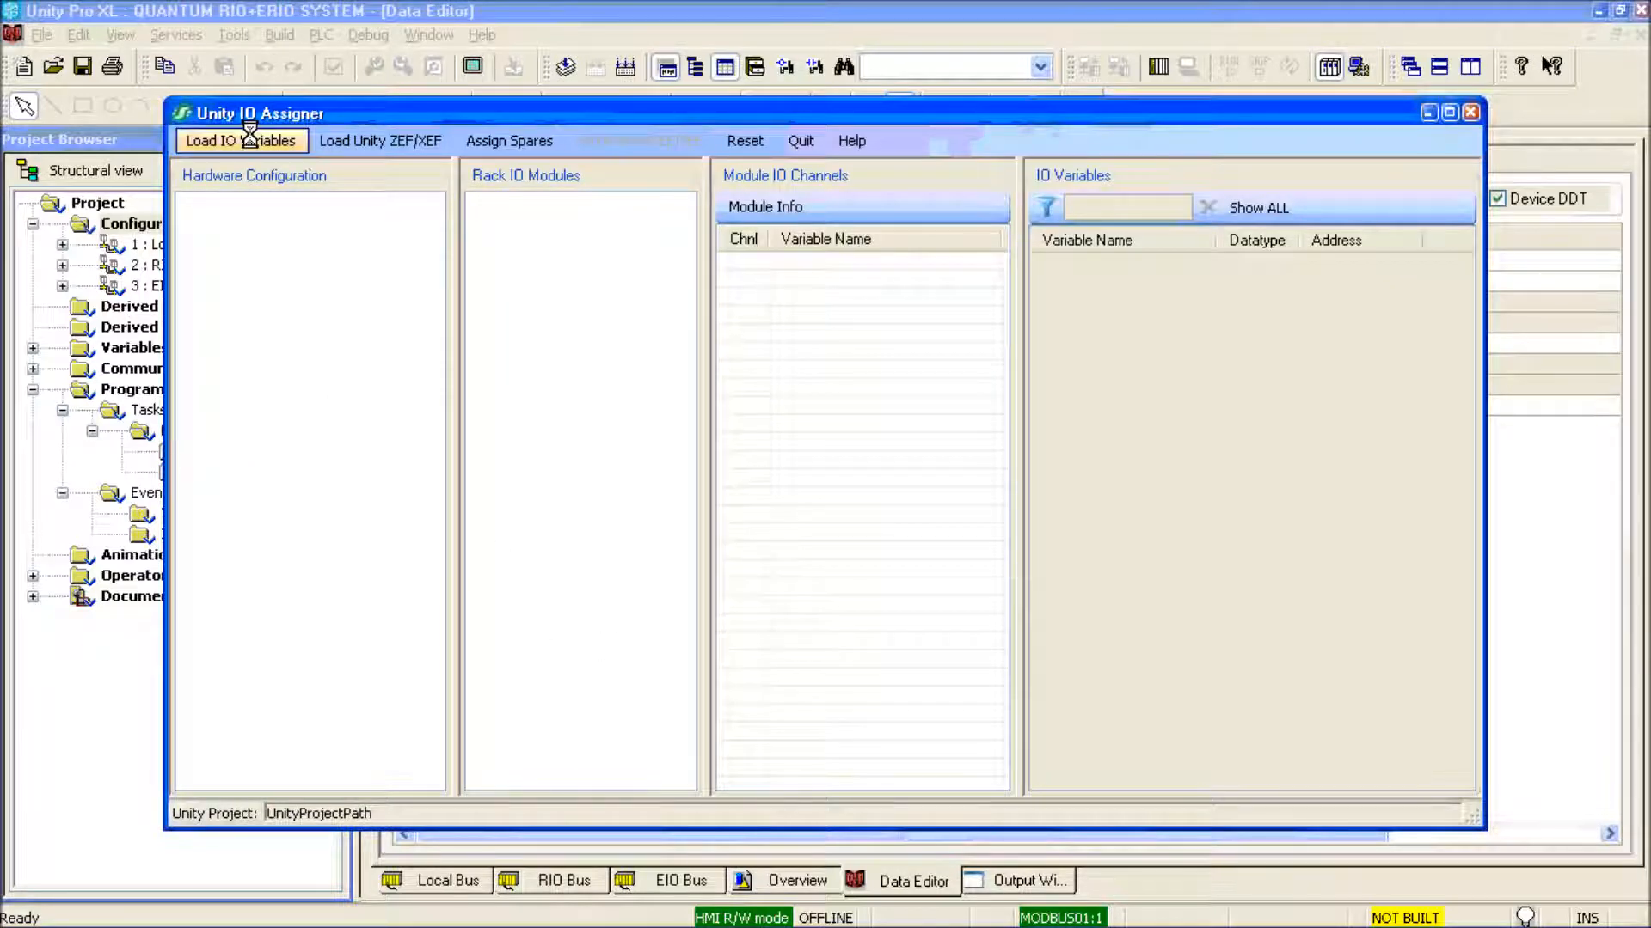
pyautogui.doubleClick(675, 243)
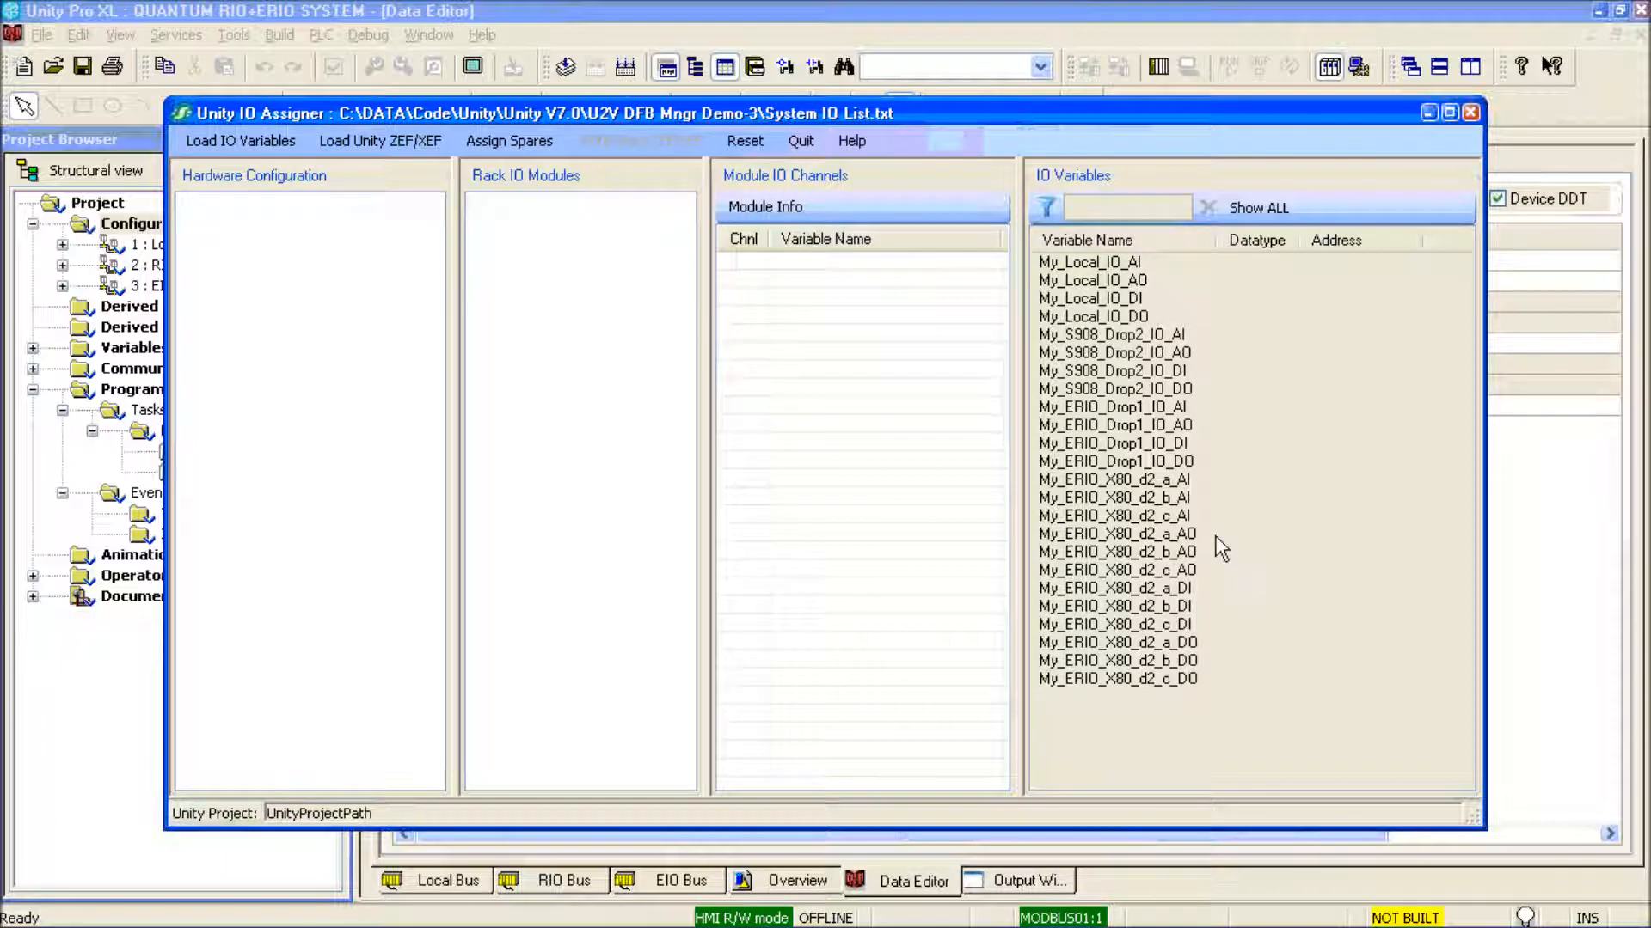
# Load the exported quantum rio+erio system.zef and expand the Local Bus, RIO Bus and EIO Bus racks
pyautogui.click(366, 140)
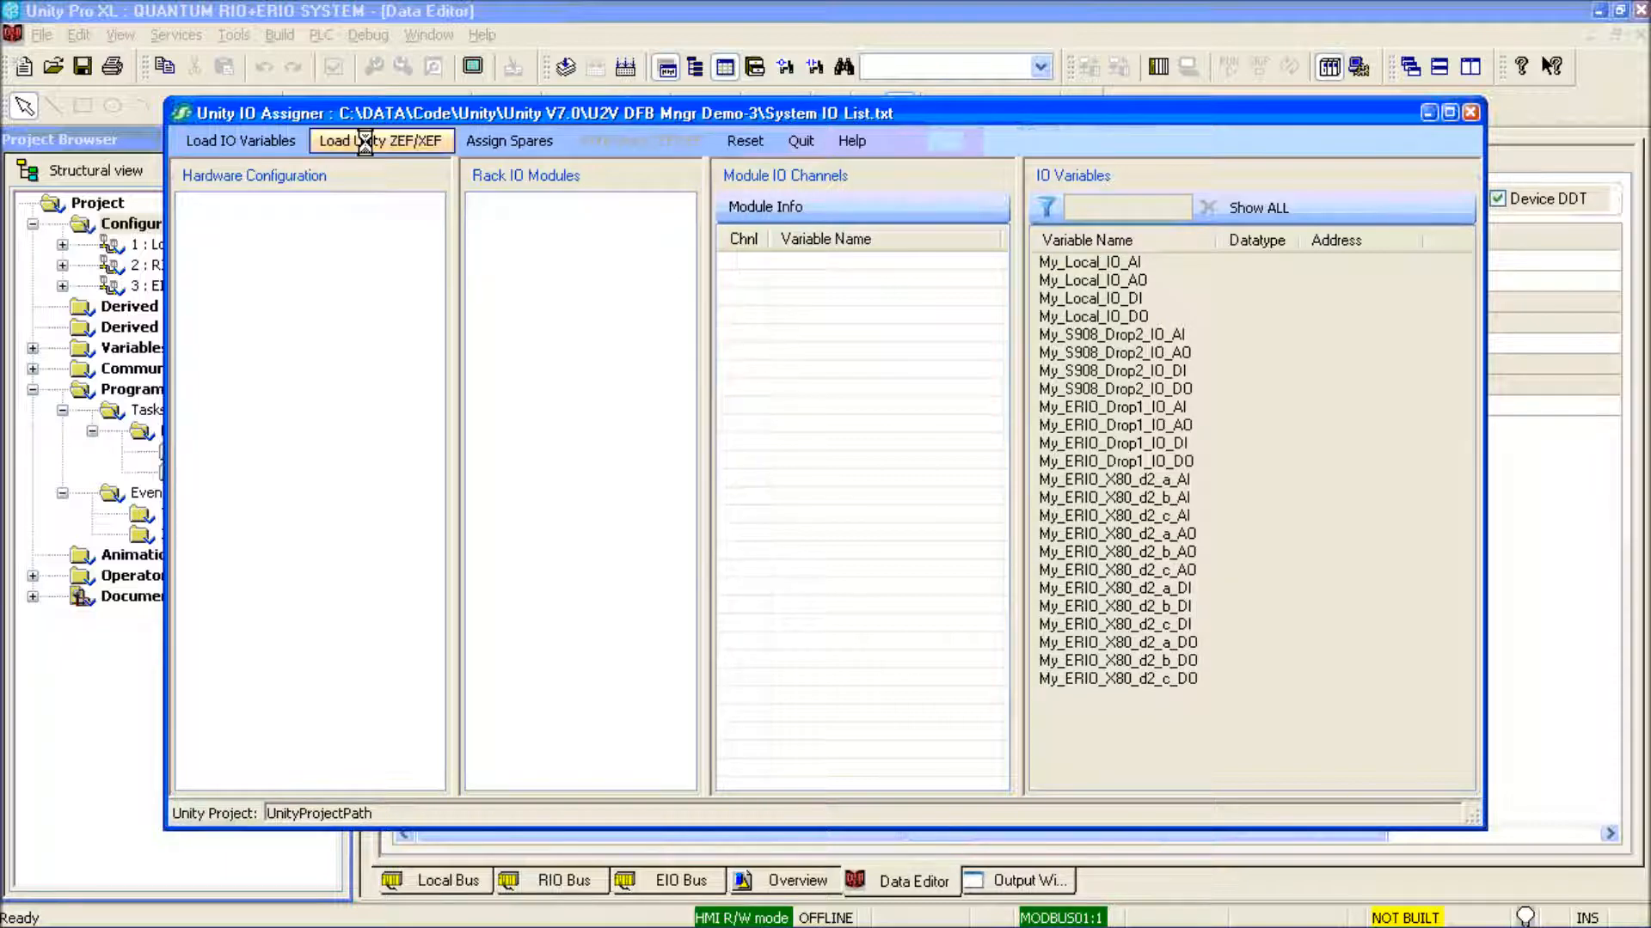
pyautogui.doubleClick(687, 249)
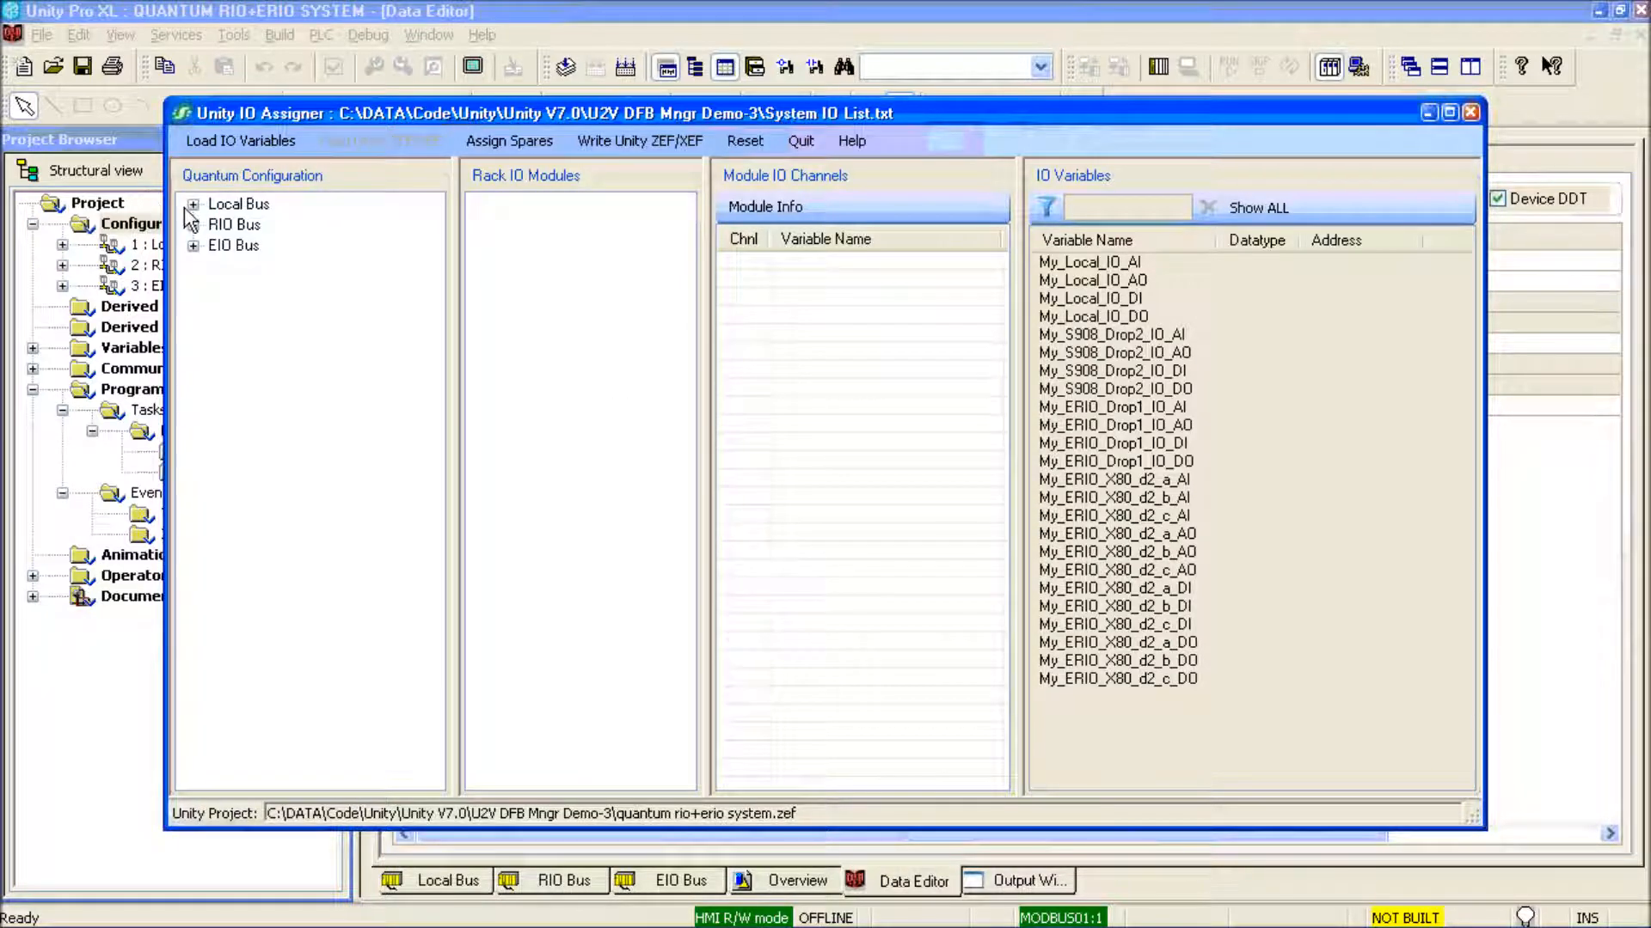
pyautogui.click(194, 204)
pyautogui.click(193, 245)
pyautogui.click(194, 286)
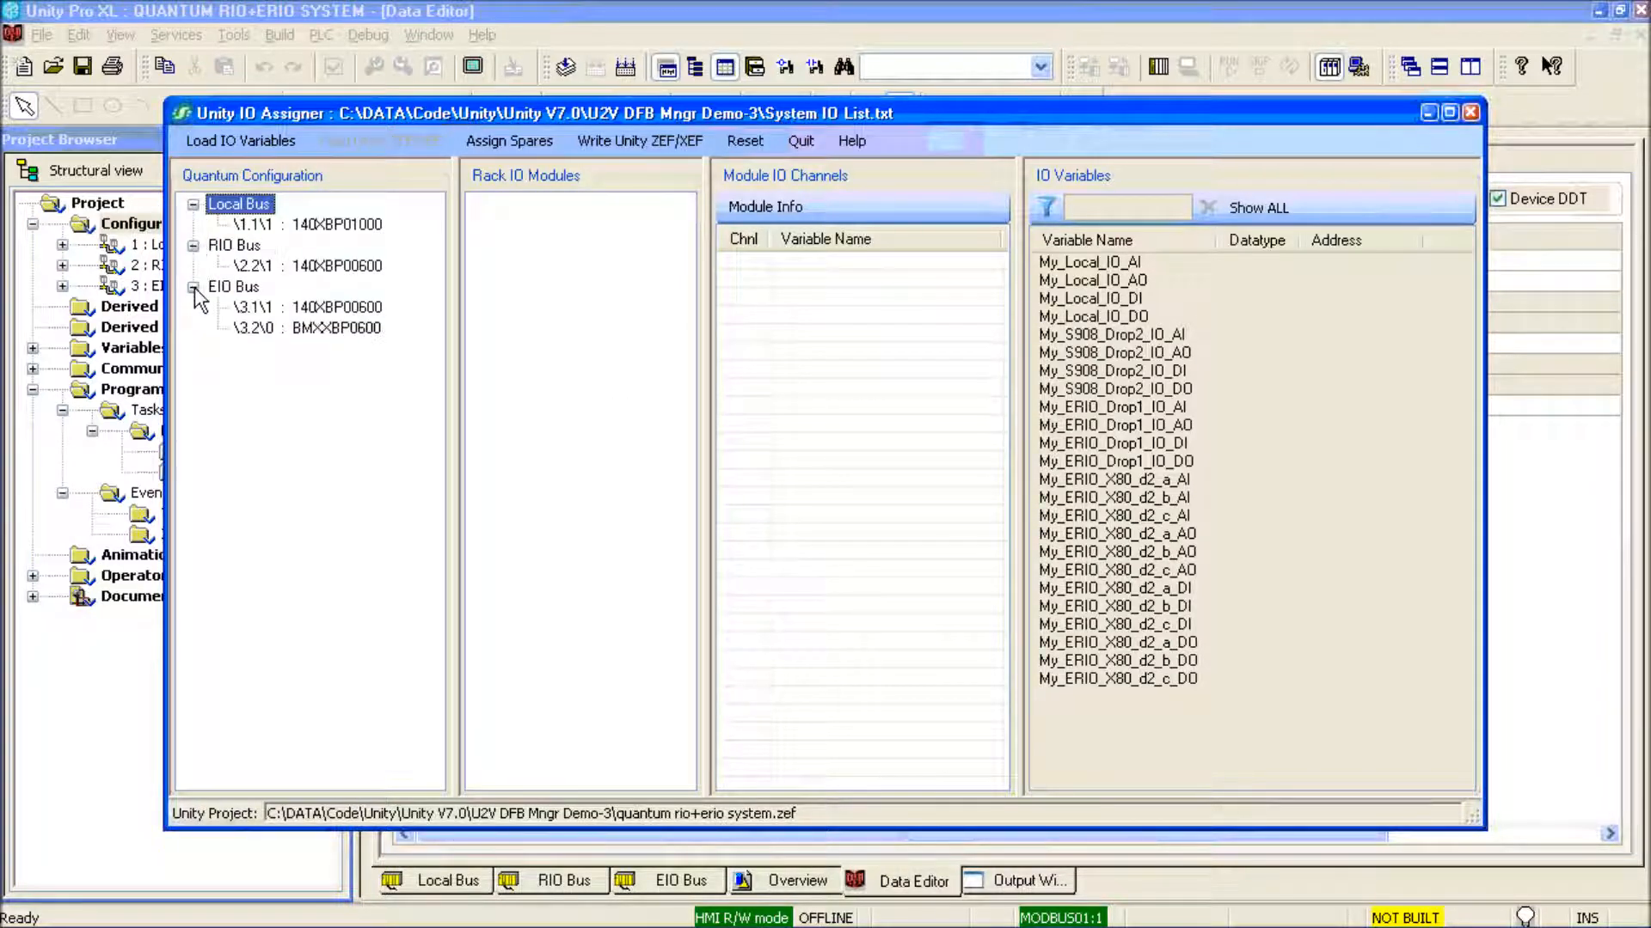
# Filter the IO variables by "local" and assign My_Local_IO_DI and My_Local_IO_DO to channel 1 of the local 140DAM59000's inputs and outputs
pyautogui.click(344, 225)
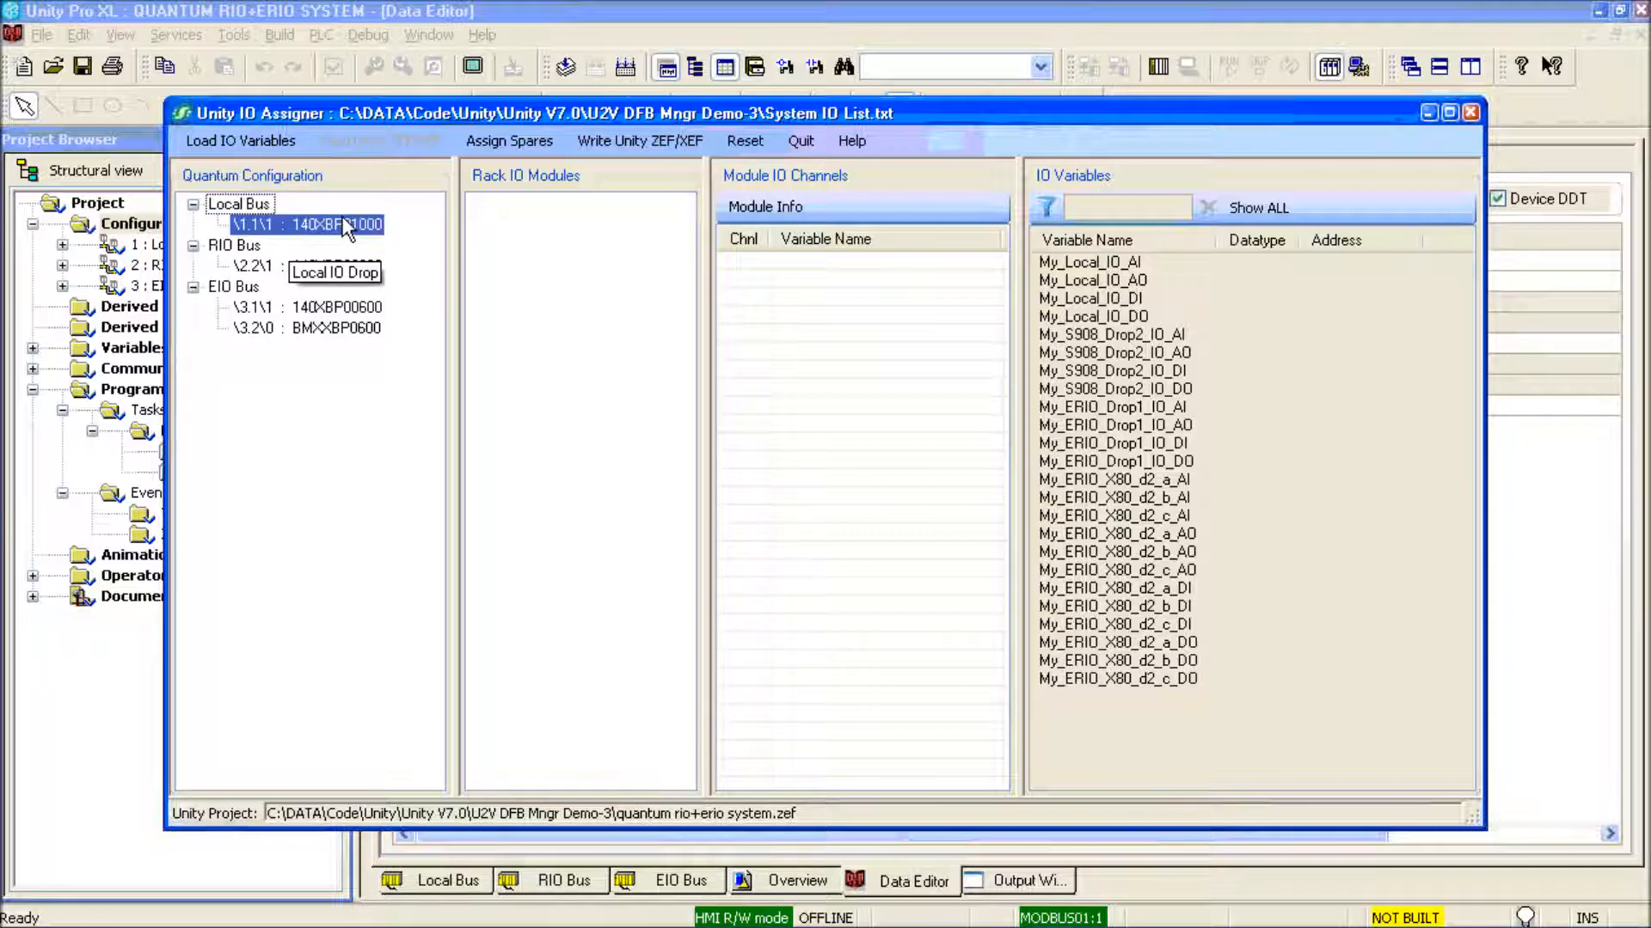
pyautogui.click(594, 391)
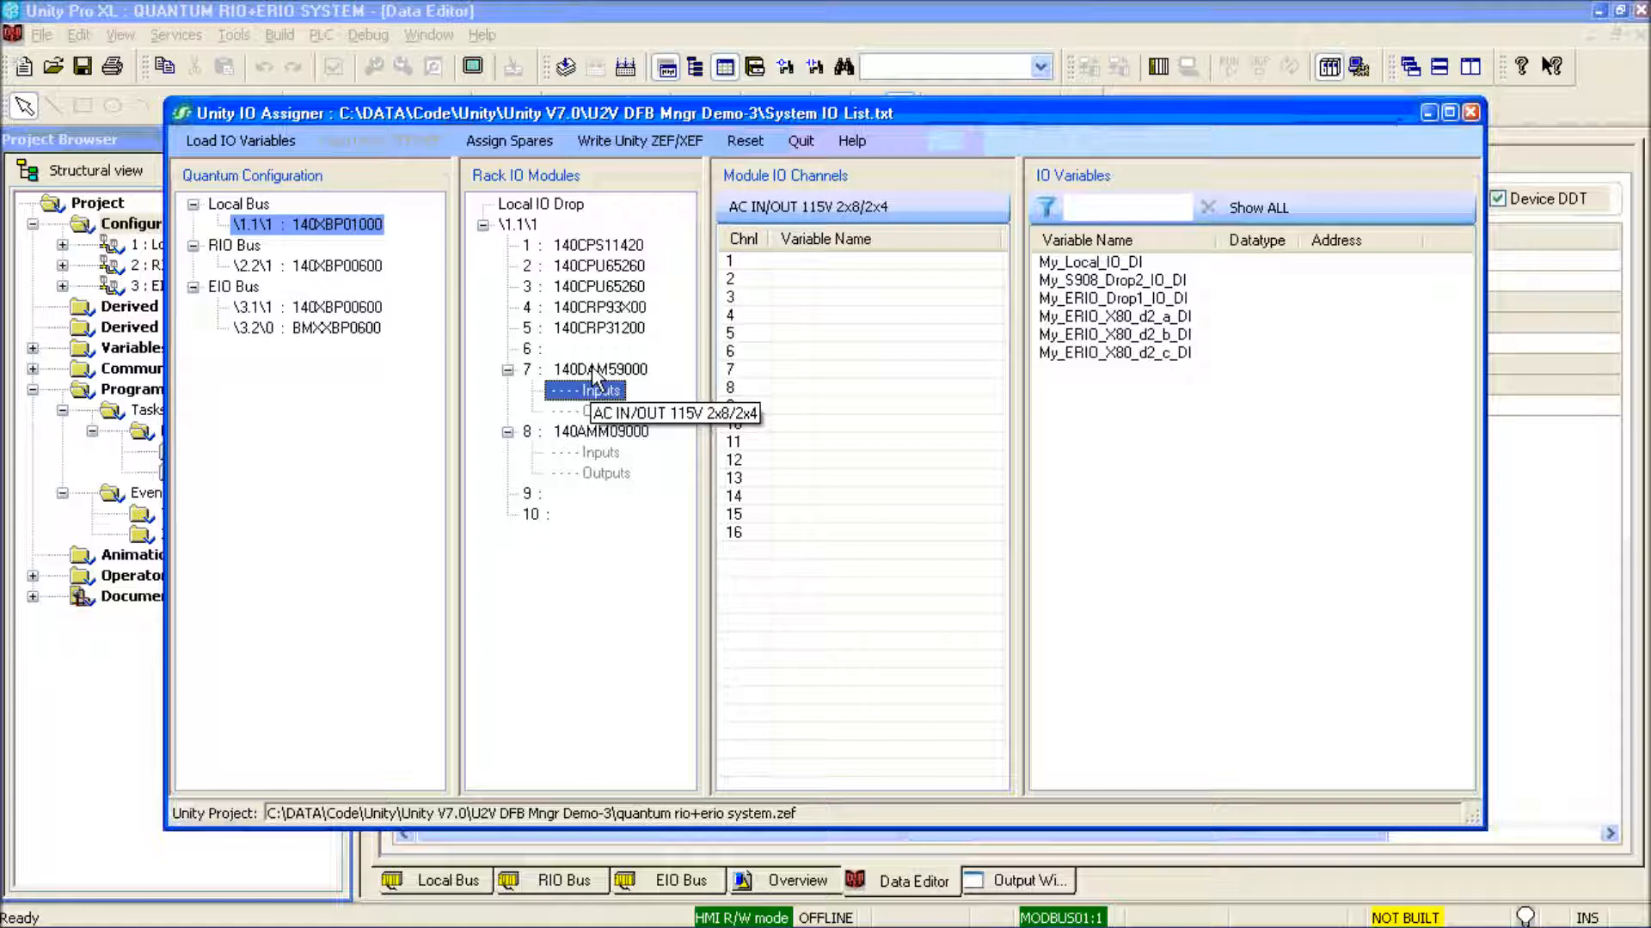
pyautogui.click(1133, 212)
pyautogui.write('local')
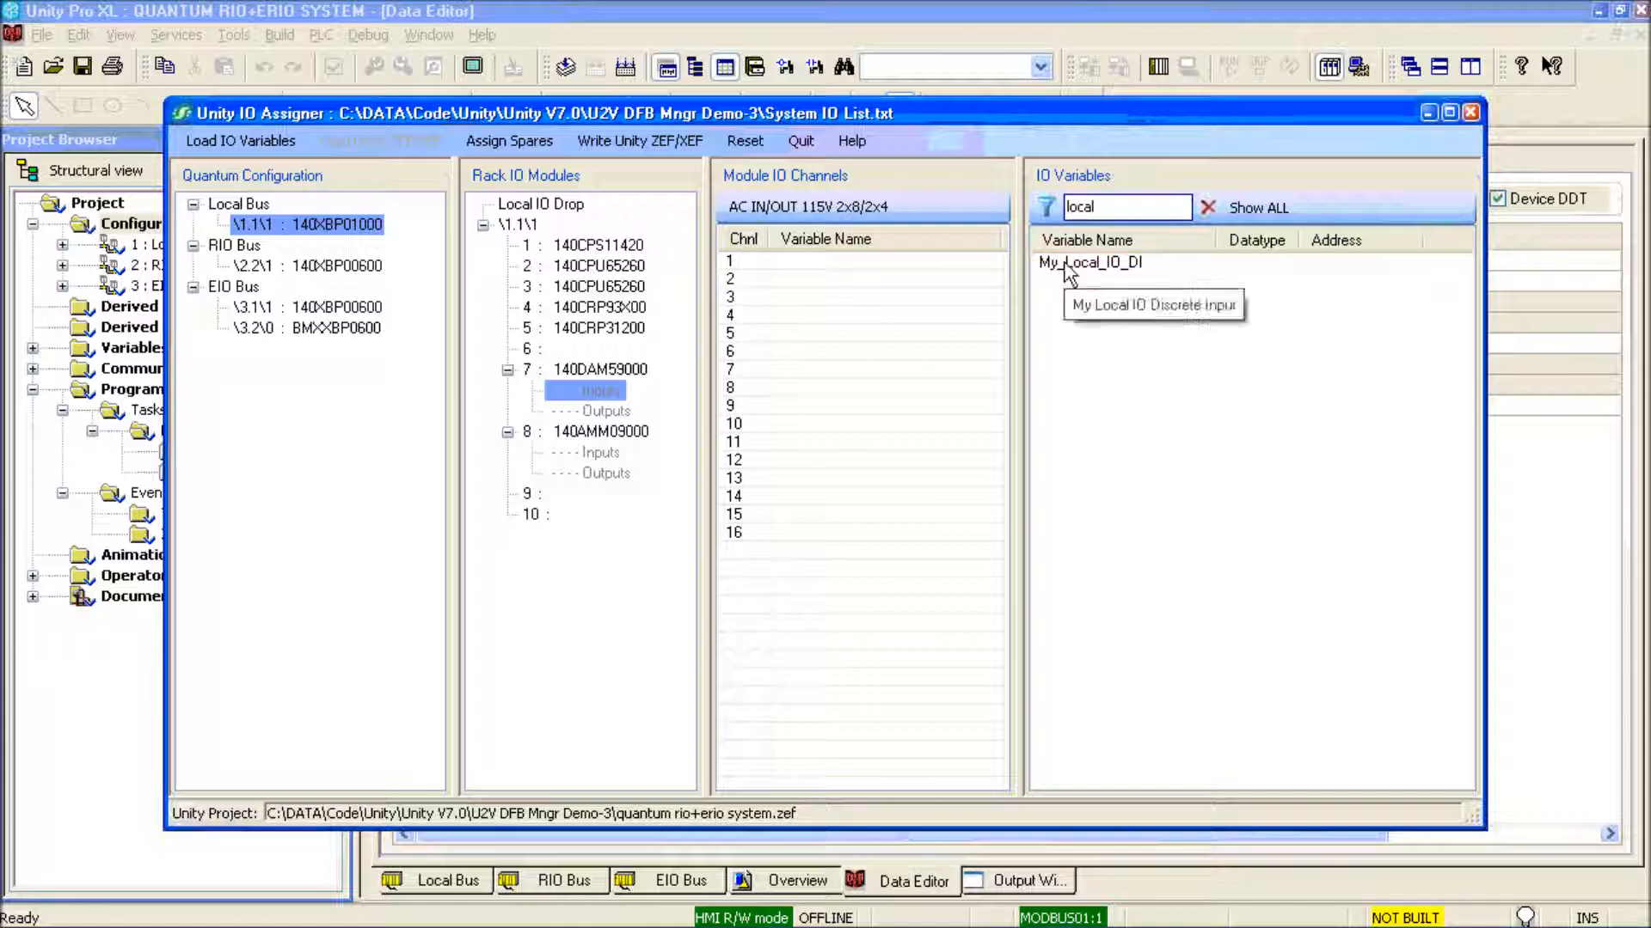
pyautogui.moveTo(1064, 274); pyautogui.dragTo(874, 266)
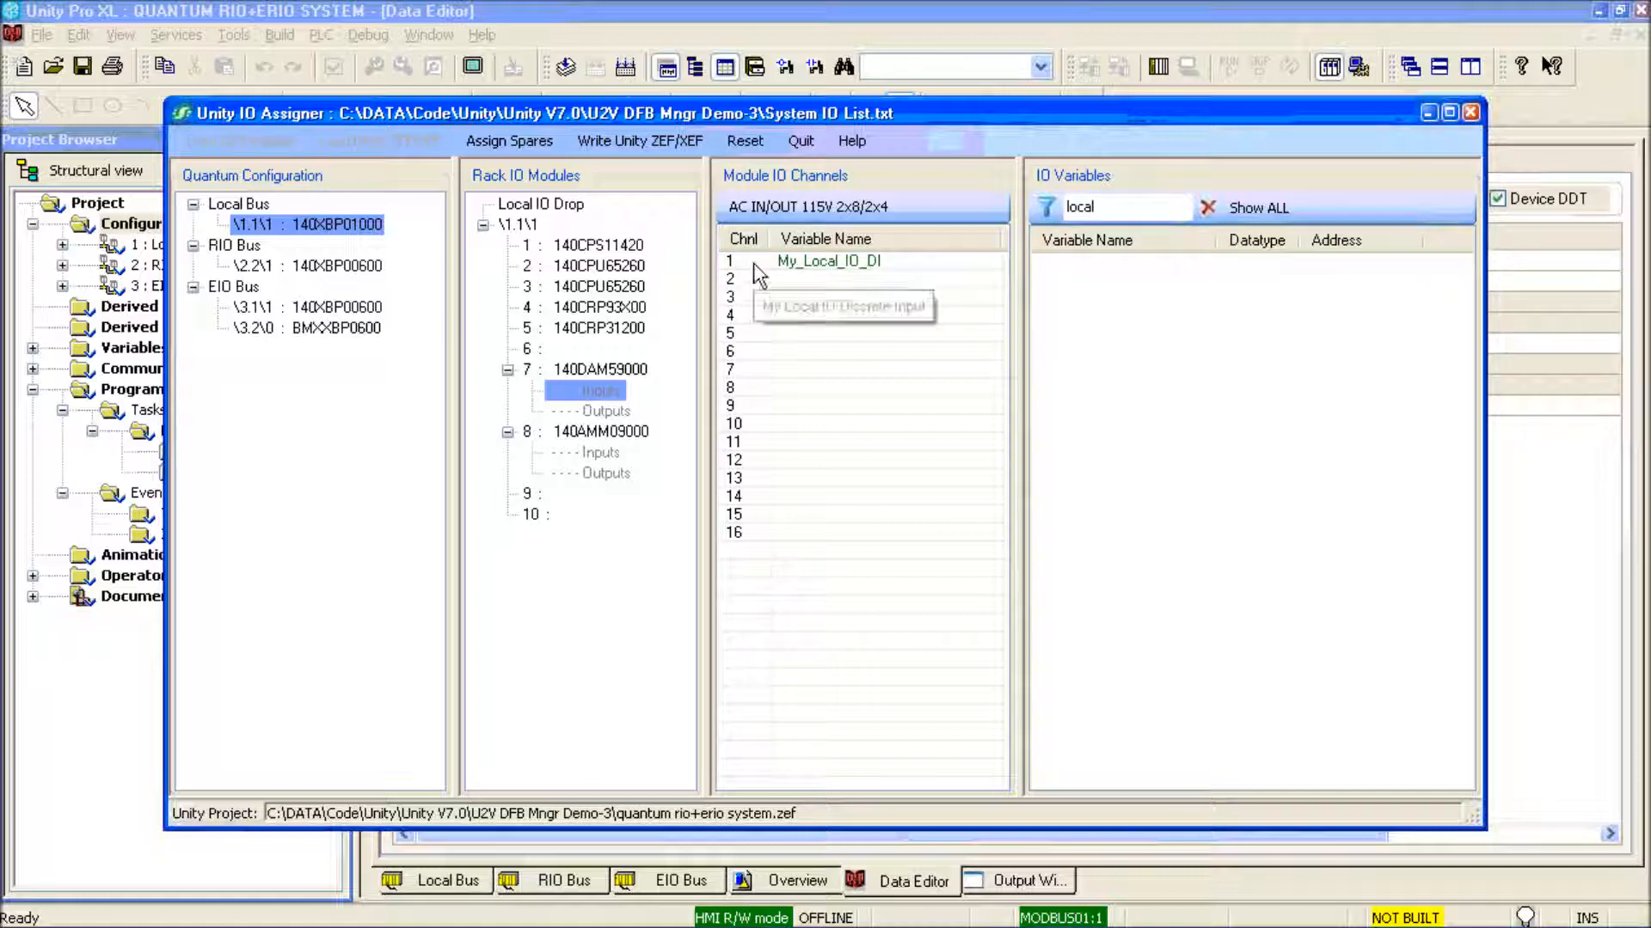
pyautogui.click(622, 410)
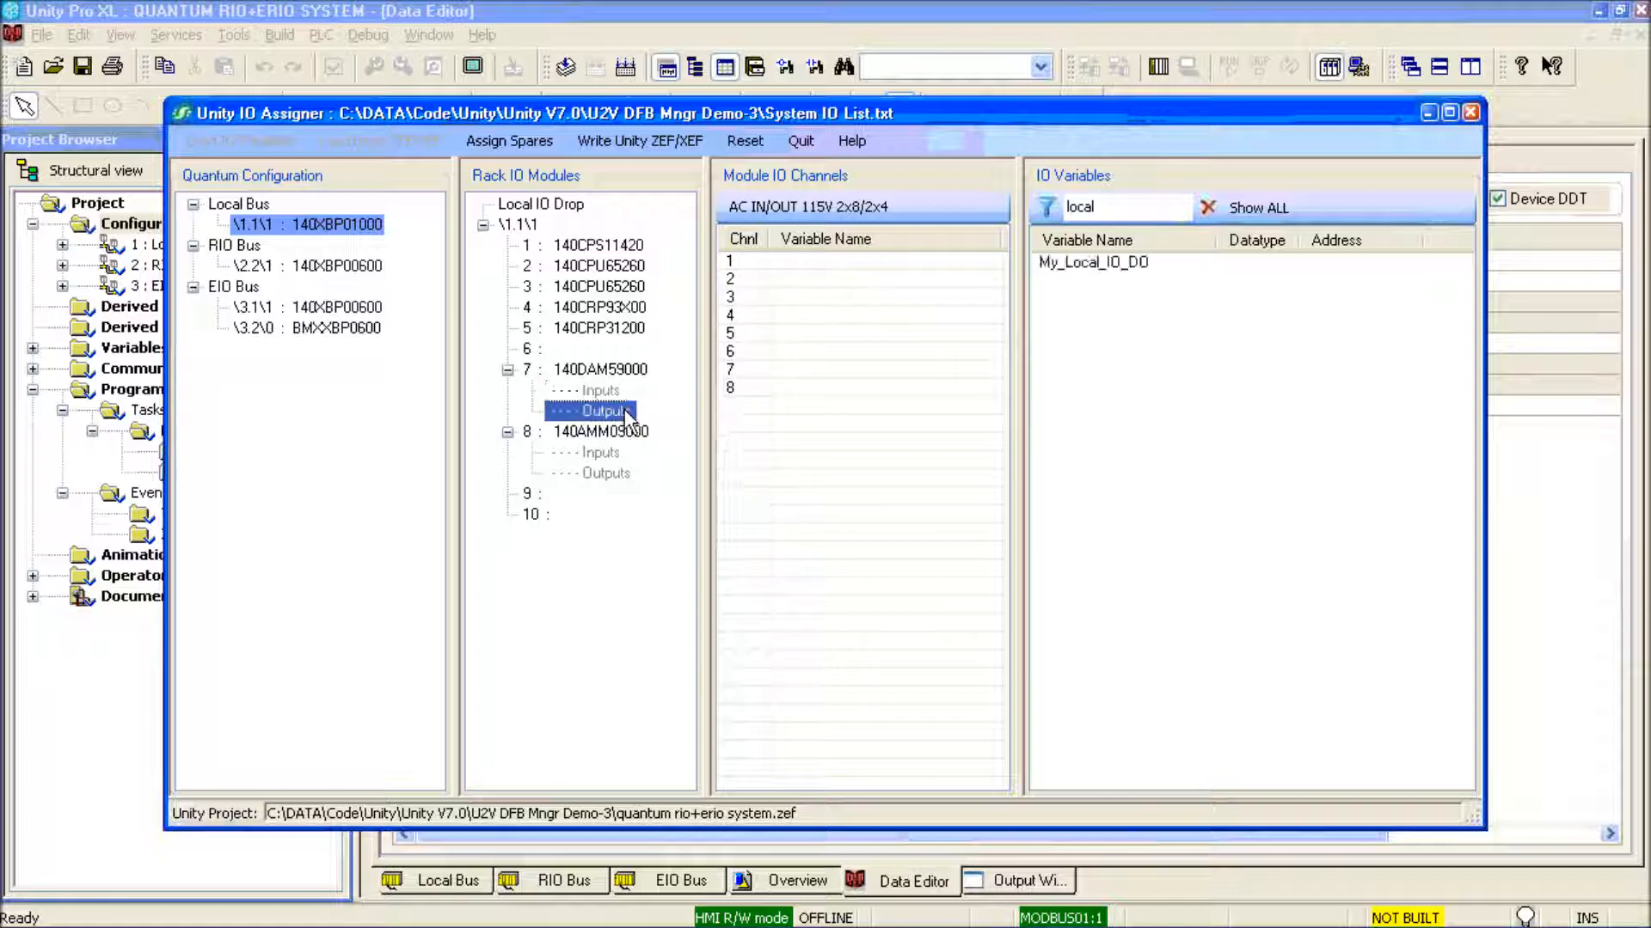
pyautogui.moveTo(1093, 277); pyautogui.dragTo(896, 264)
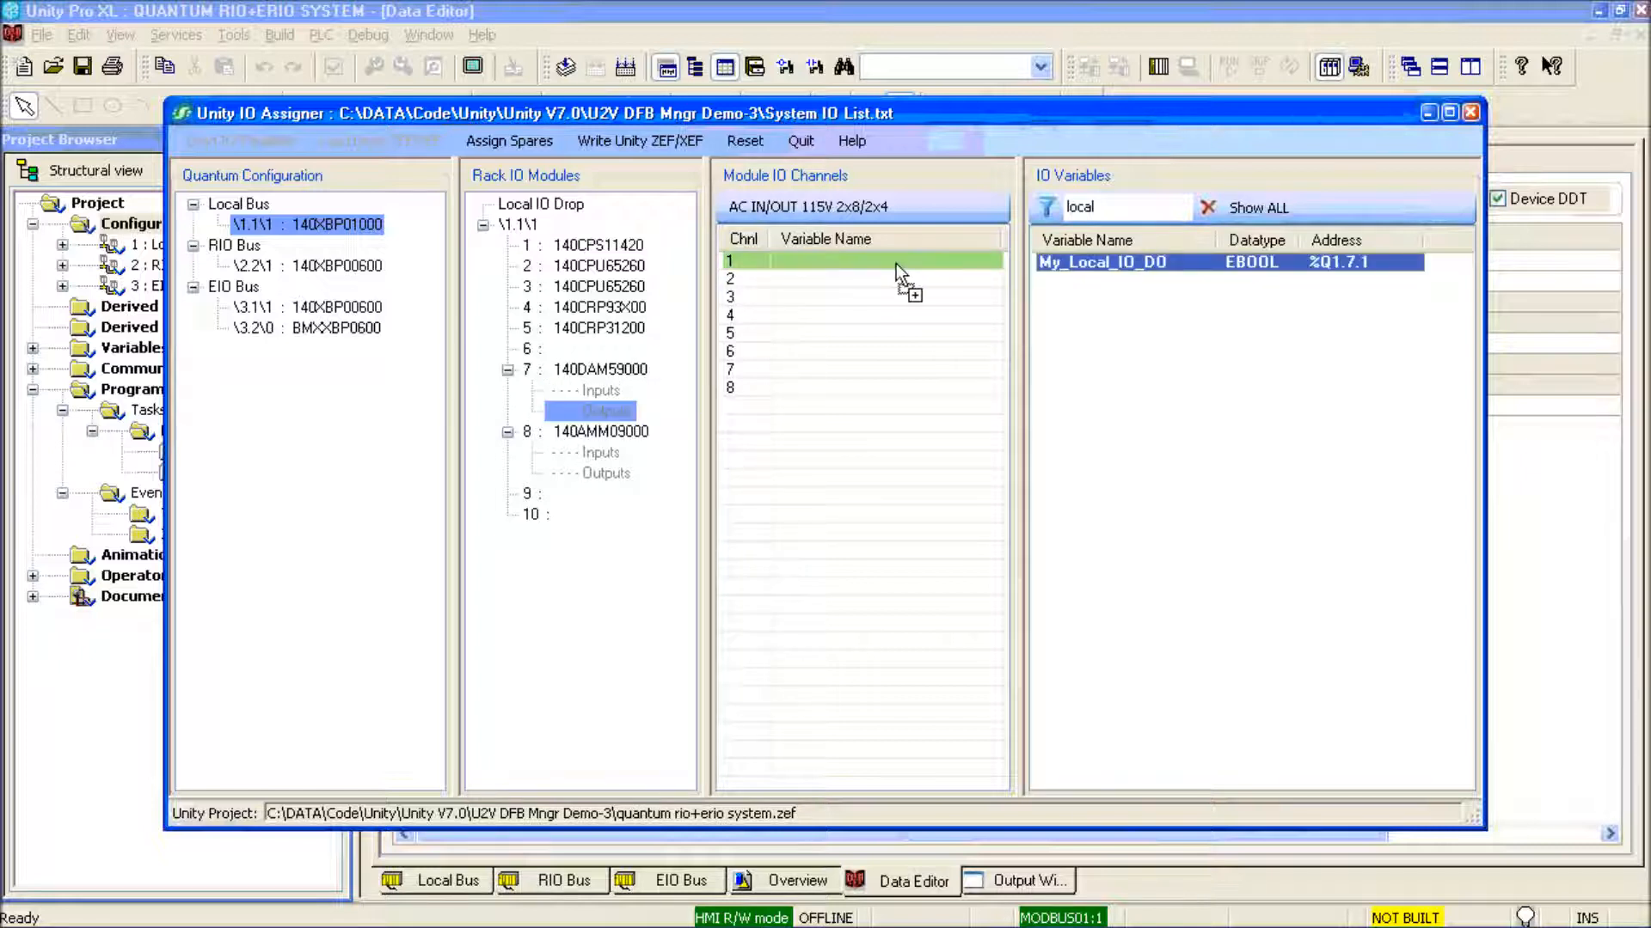
# Assign My_Local_IO_AI and My_Local_IO_AO to channel 1 of the 140AMM09000's inputs and outputs, then show all IO variables
pyautogui.click(634, 455)
pyautogui.moveTo(1092, 262); pyautogui.dragTo(851, 261)
pyautogui.click(606, 473)
pyautogui.moveTo(1099, 263); pyautogui.dragTo(894, 272)
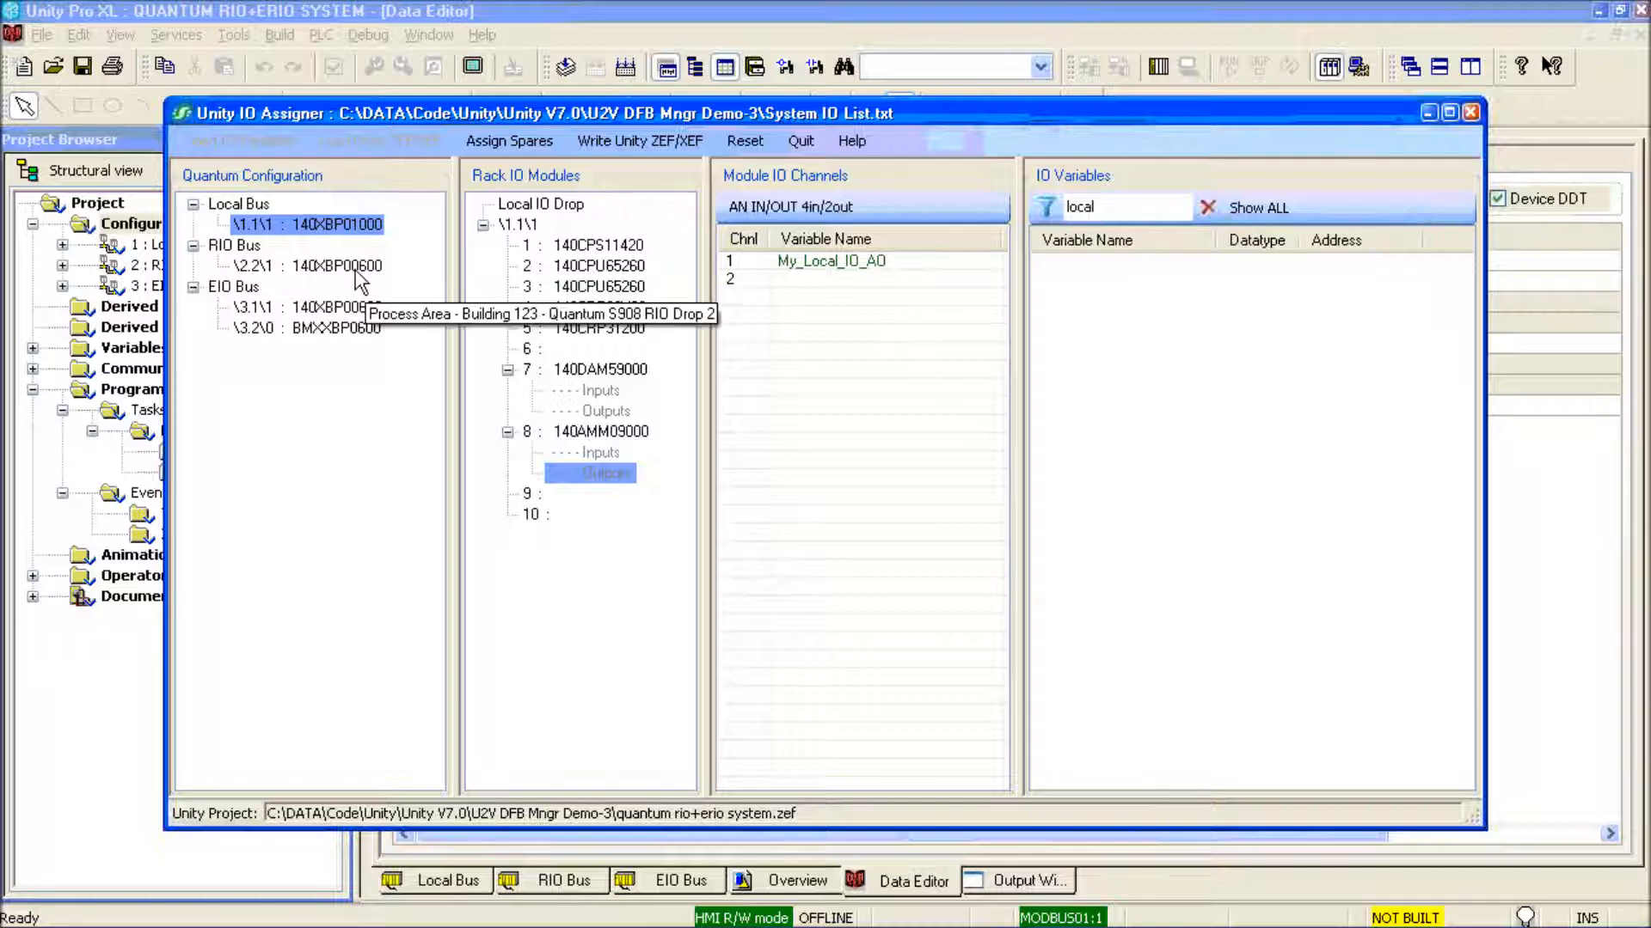
pyautogui.click(1238, 209)
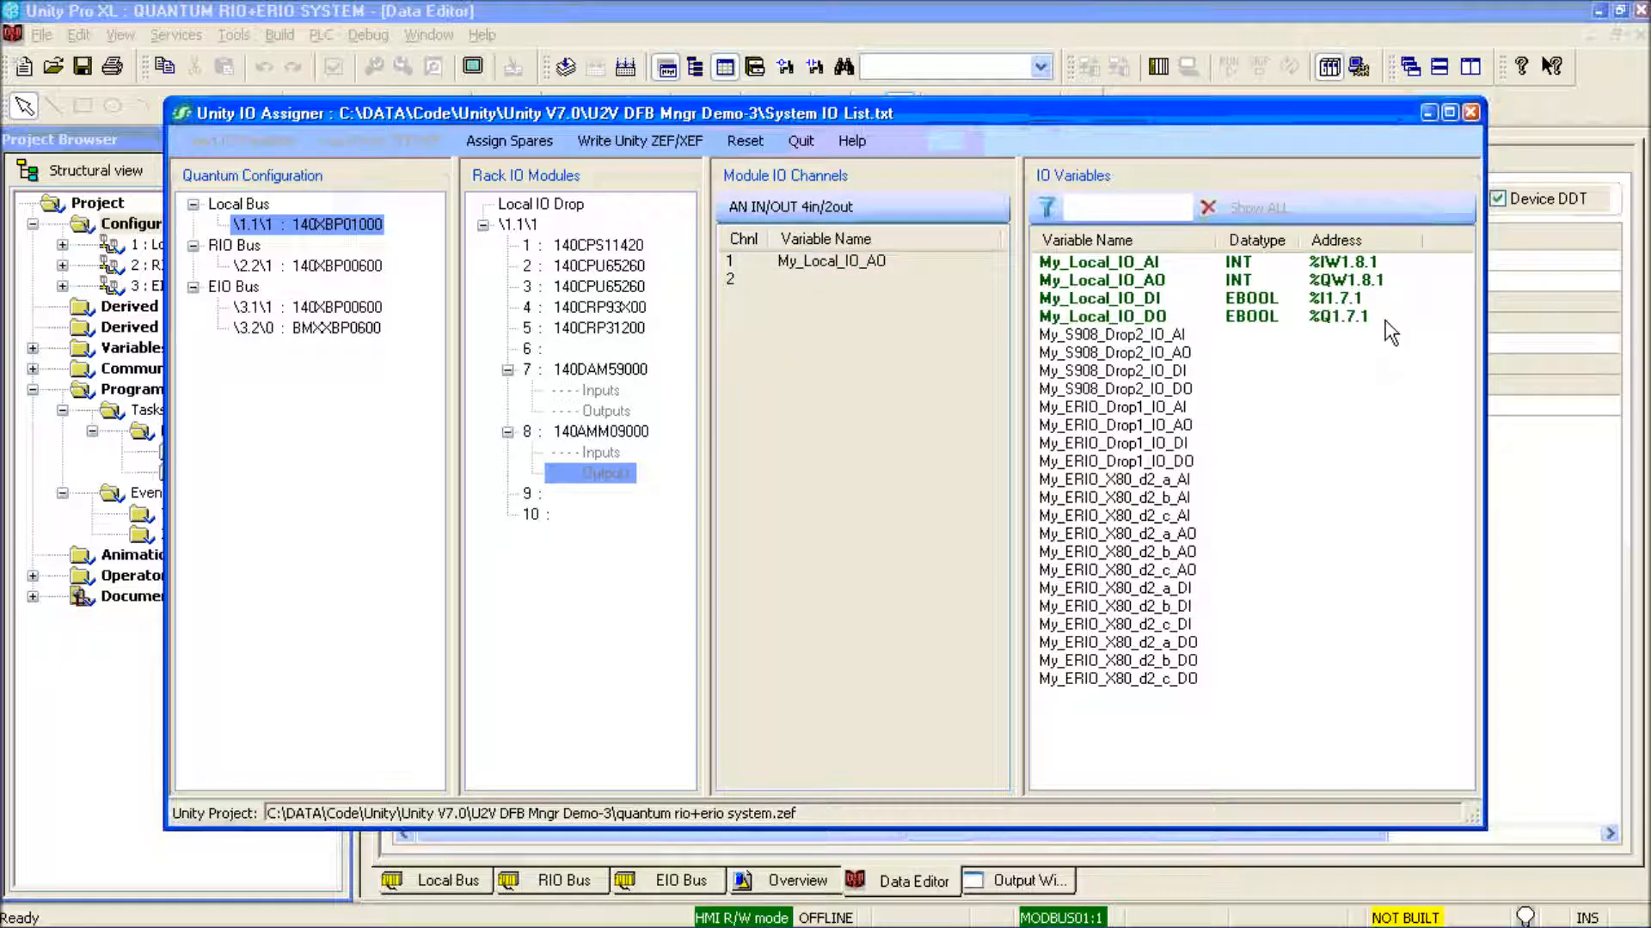
# Filter the variables by "s908", assign My_S908_Drop2_IO_DI to channel 1 of the RIO rack's 140DAI54000, and select the 140DRA84000
pyautogui.click(361, 265)
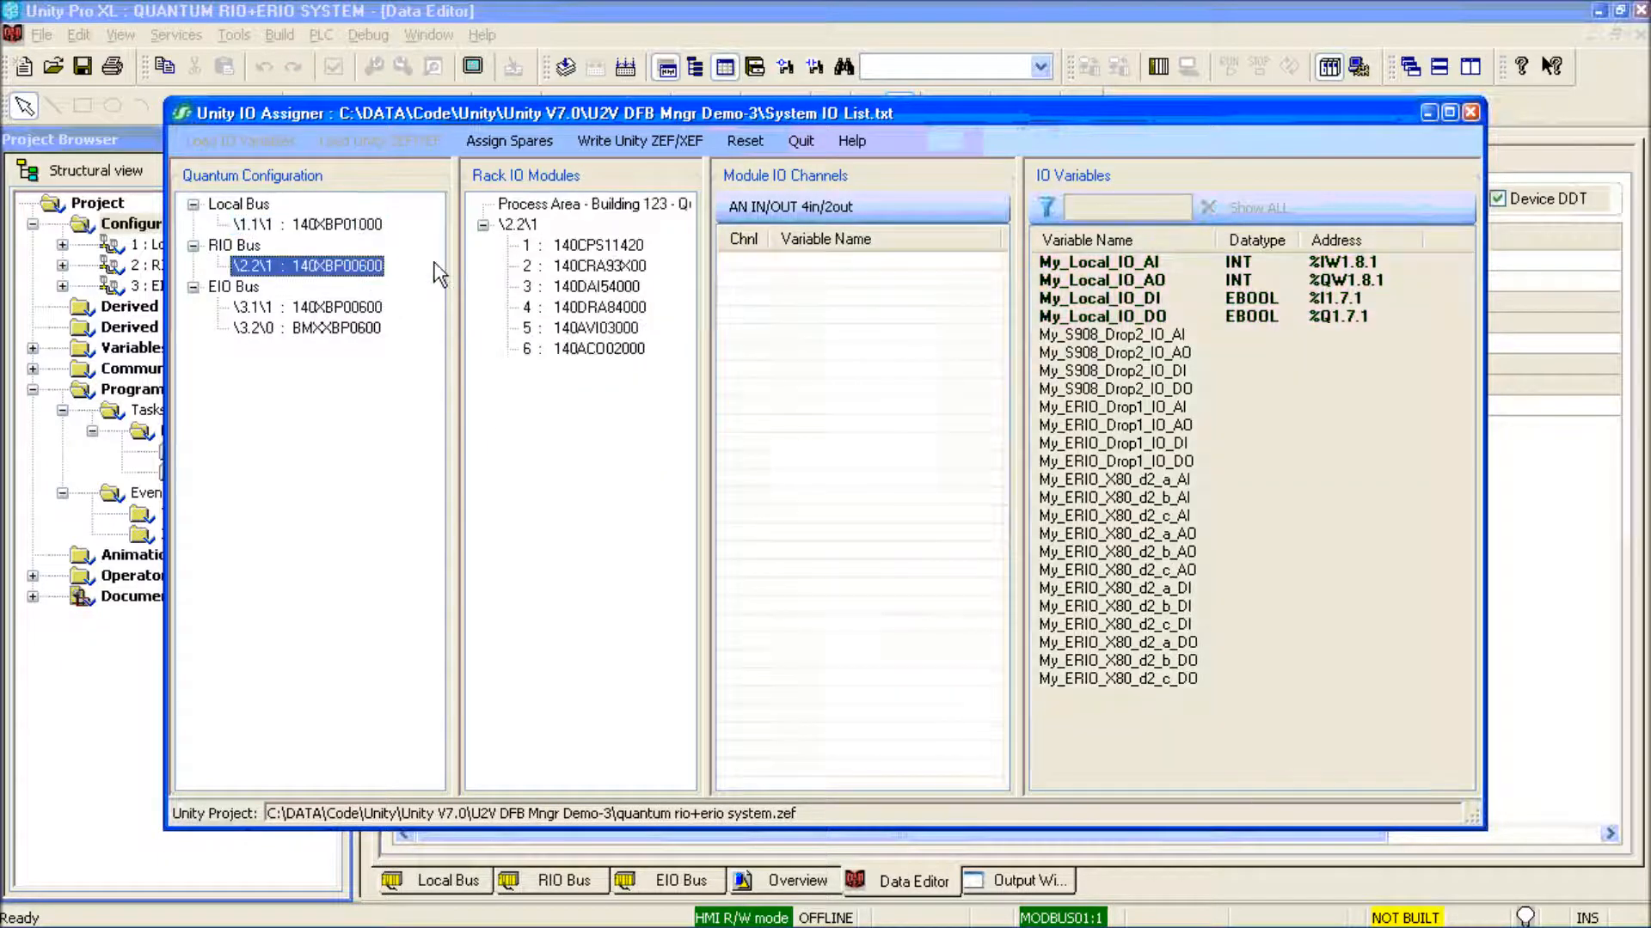
pyautogui.click(615, 289)
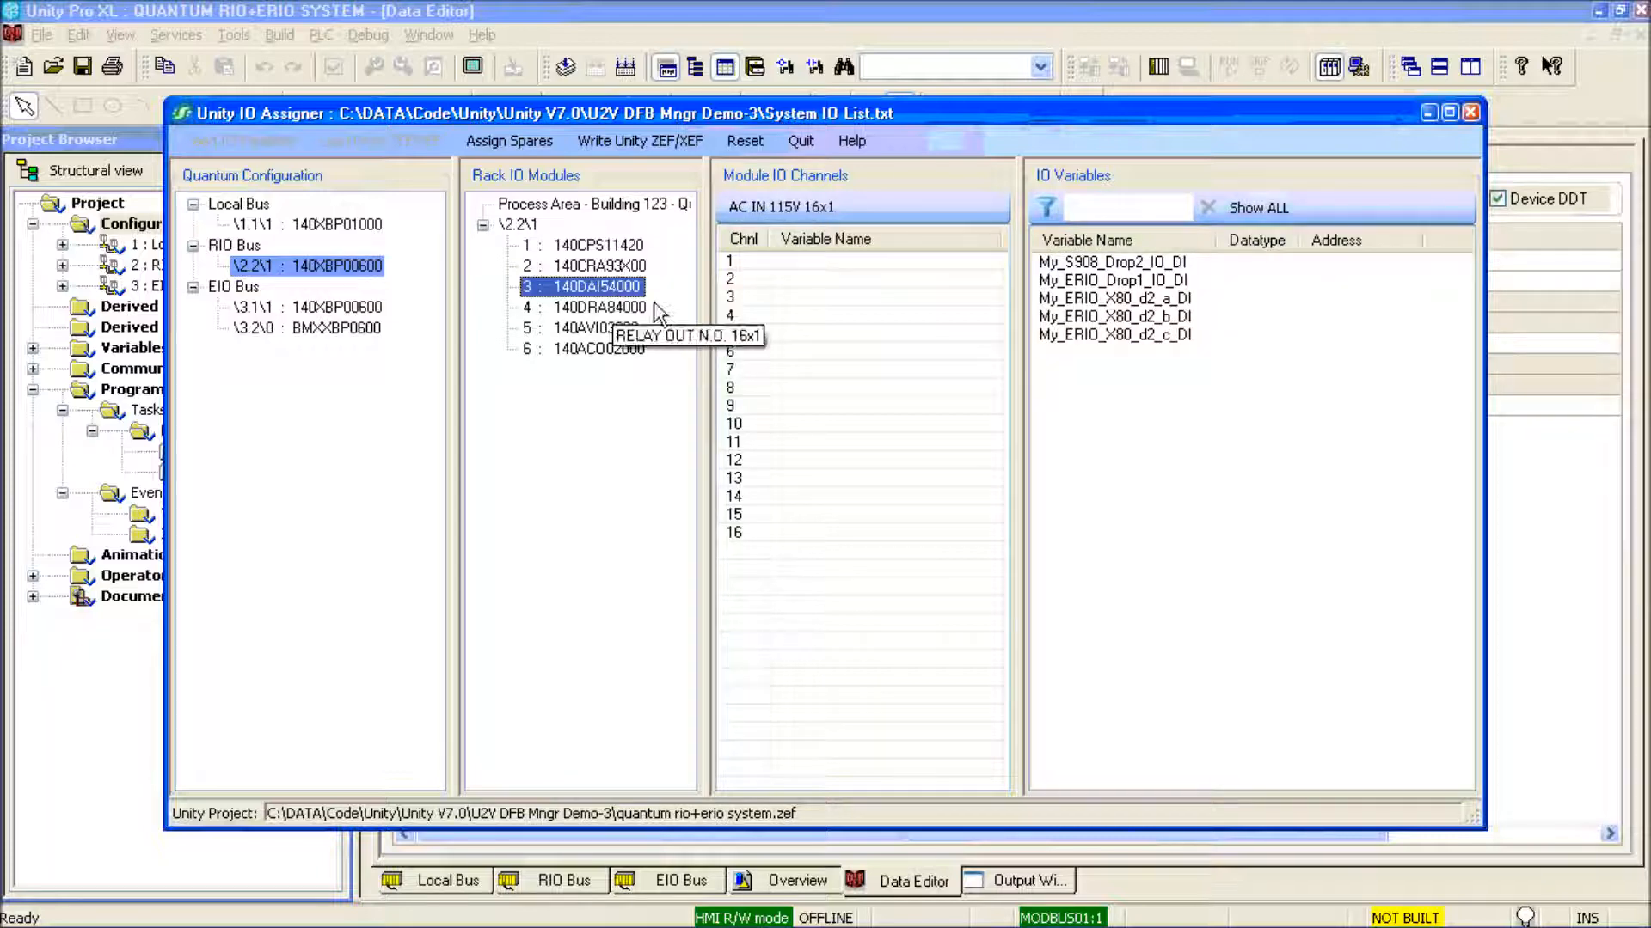
pyautogui.click(1126, 207)
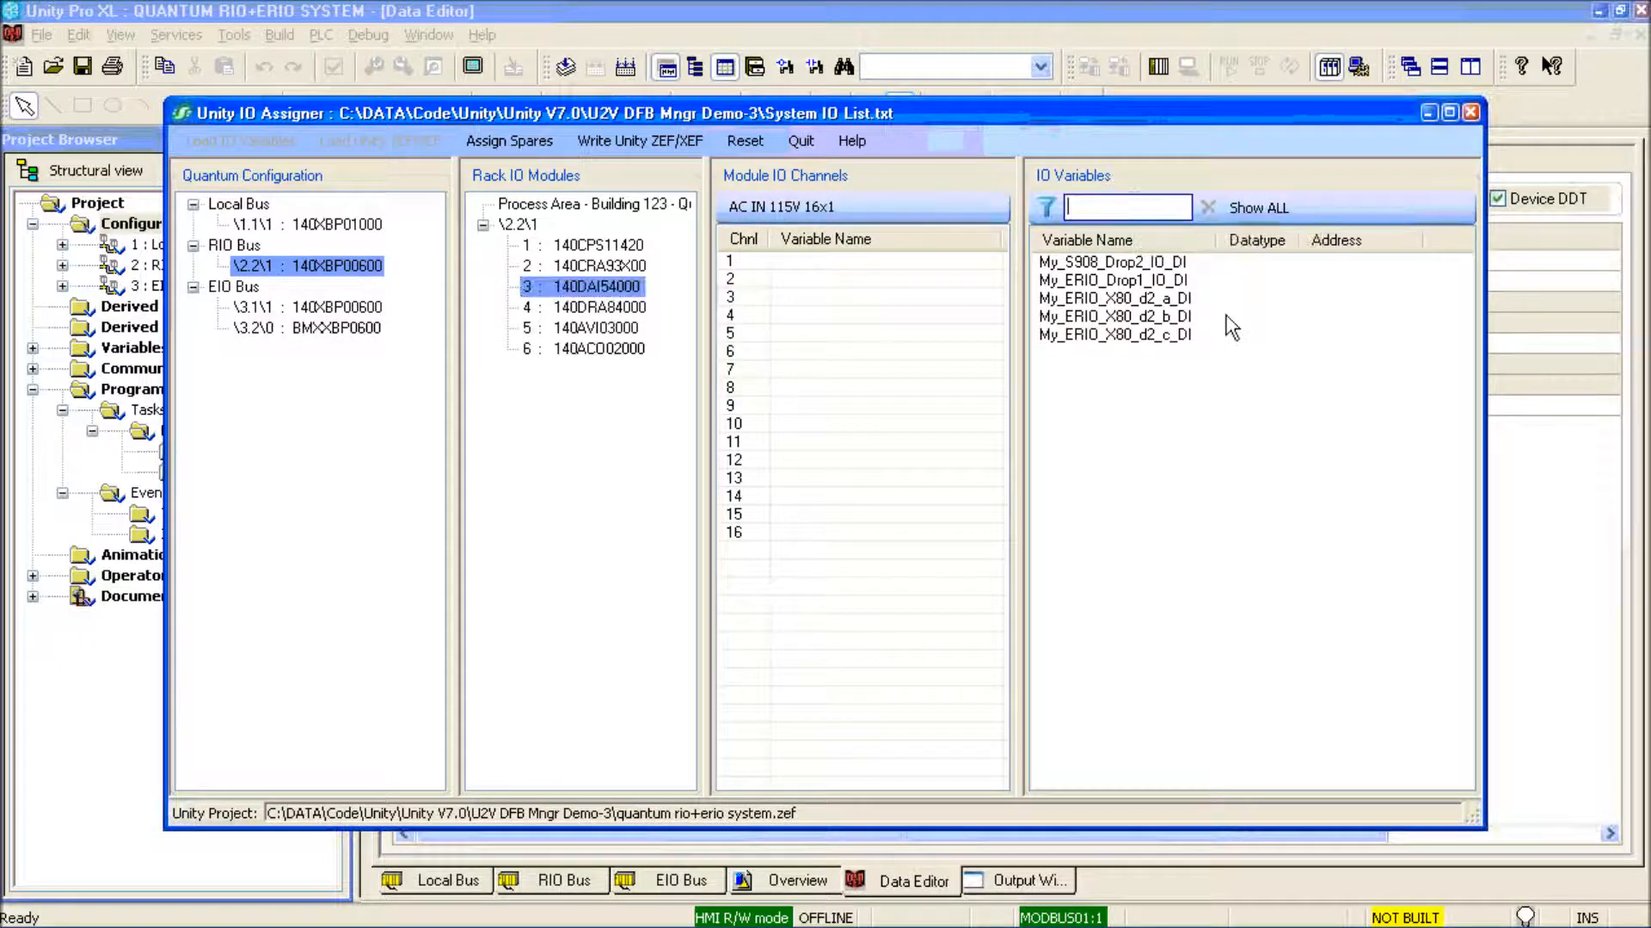
pyautogui.write('s908')
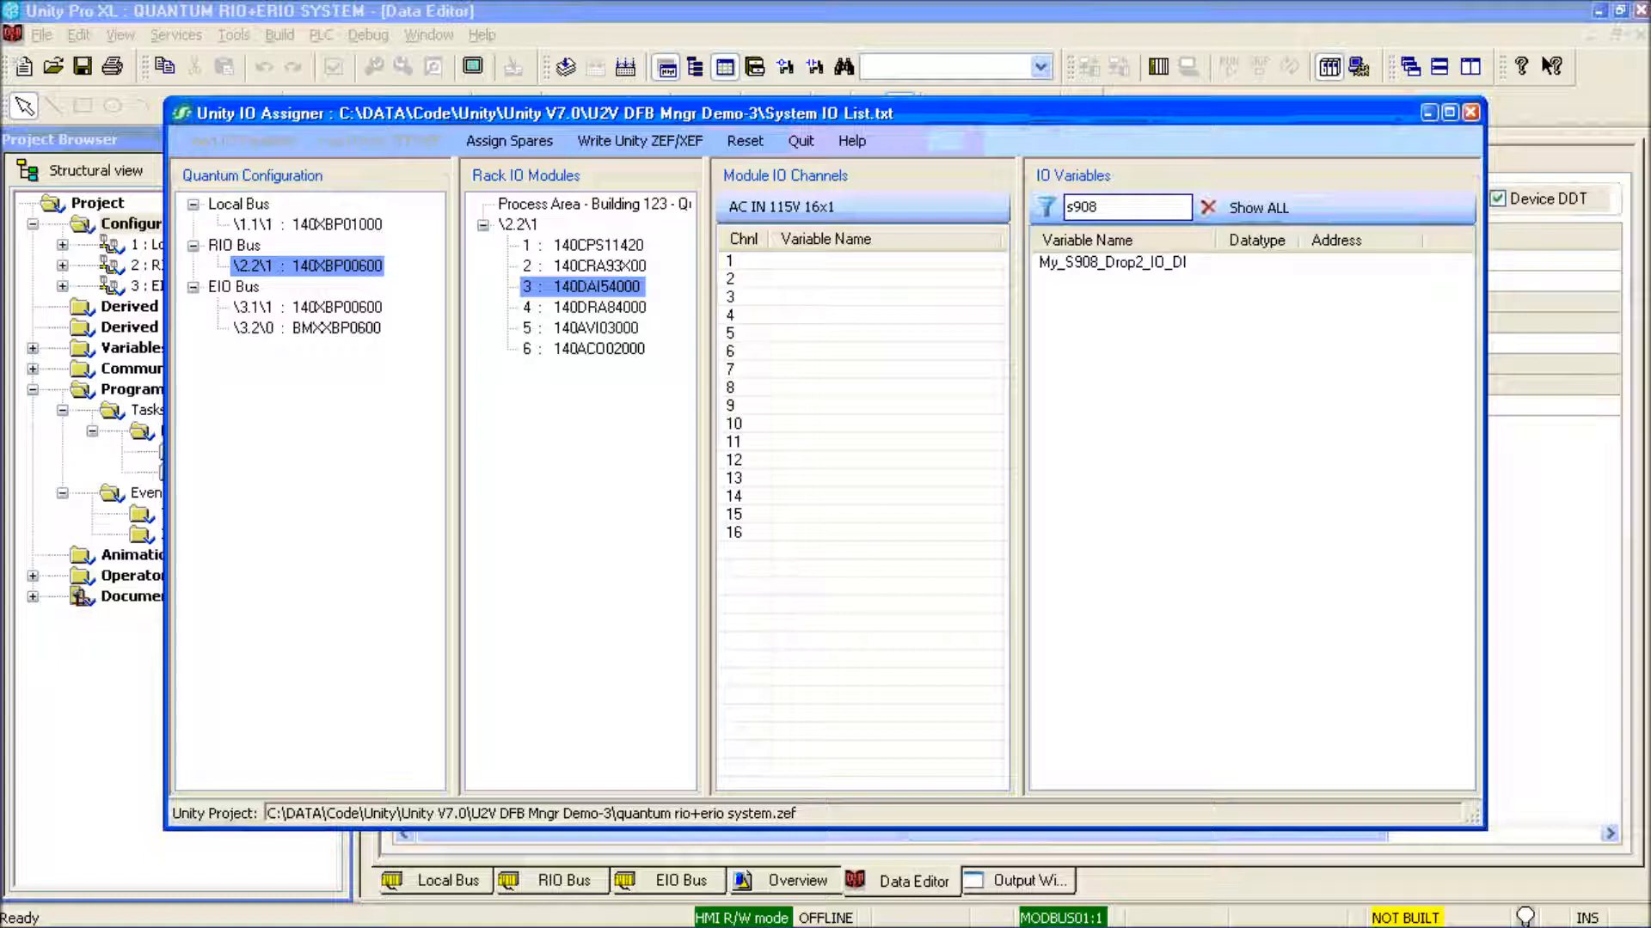
pyautogui.moveTo(1109, 262); pyautogui.dragTo(868, 266)
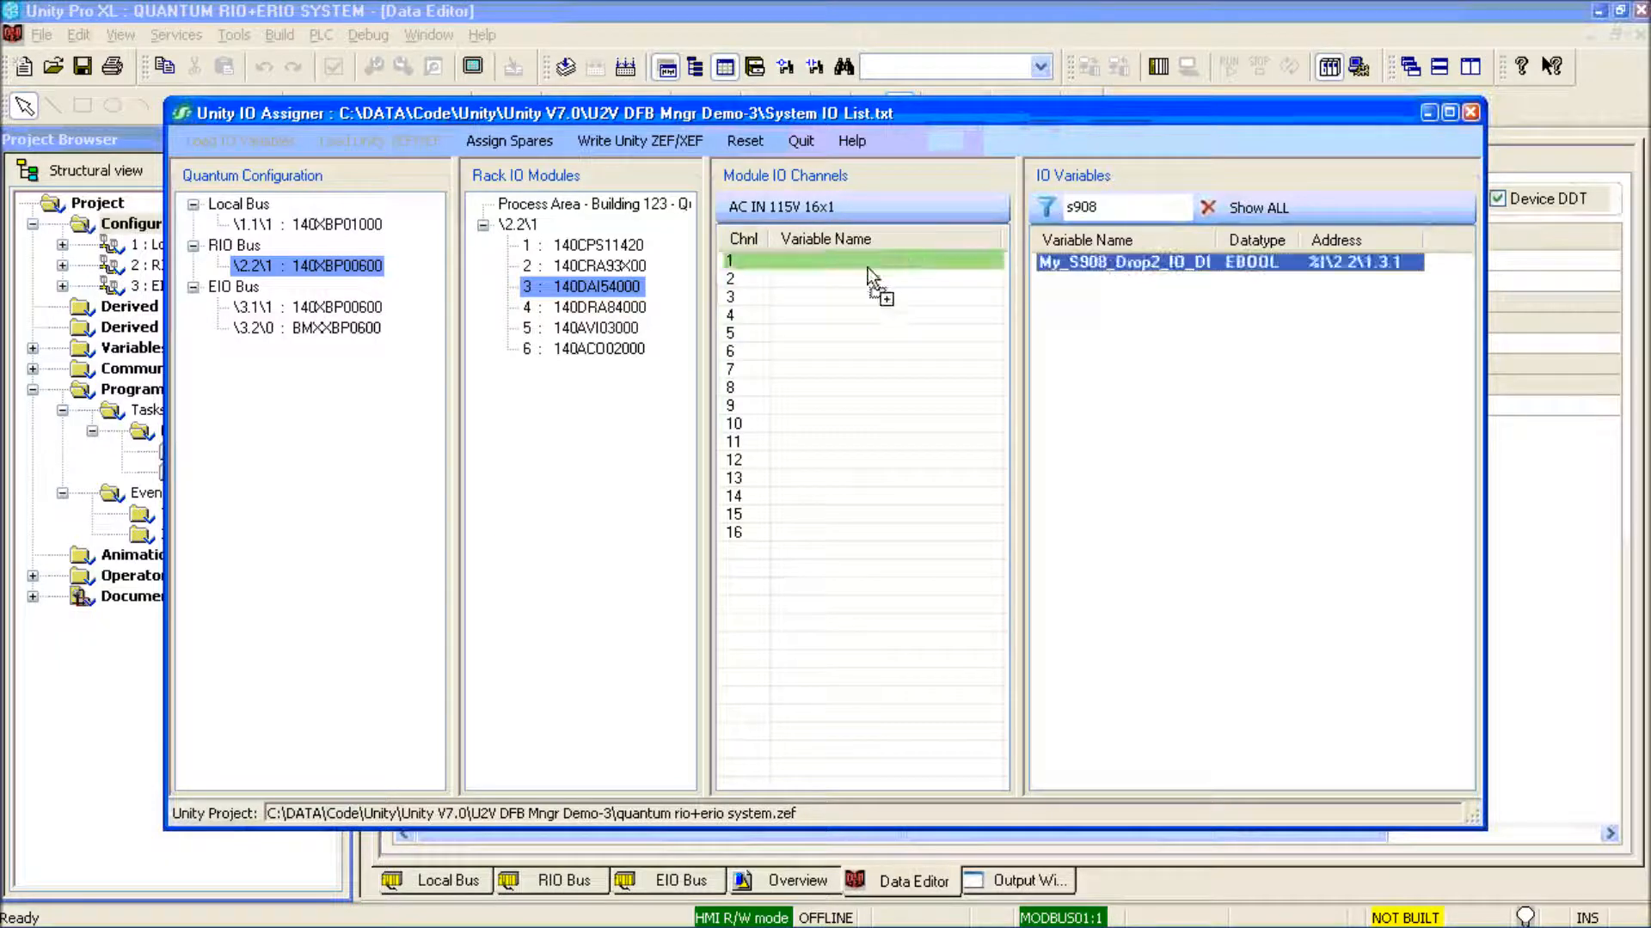
pyautogui.click(599, 307)
pyautogui.moveTo(1088, 261); pyautogui.dragTo(855, 316)
pyautogui.rightClick(852, 318)
pyautogui.click(918, 337)
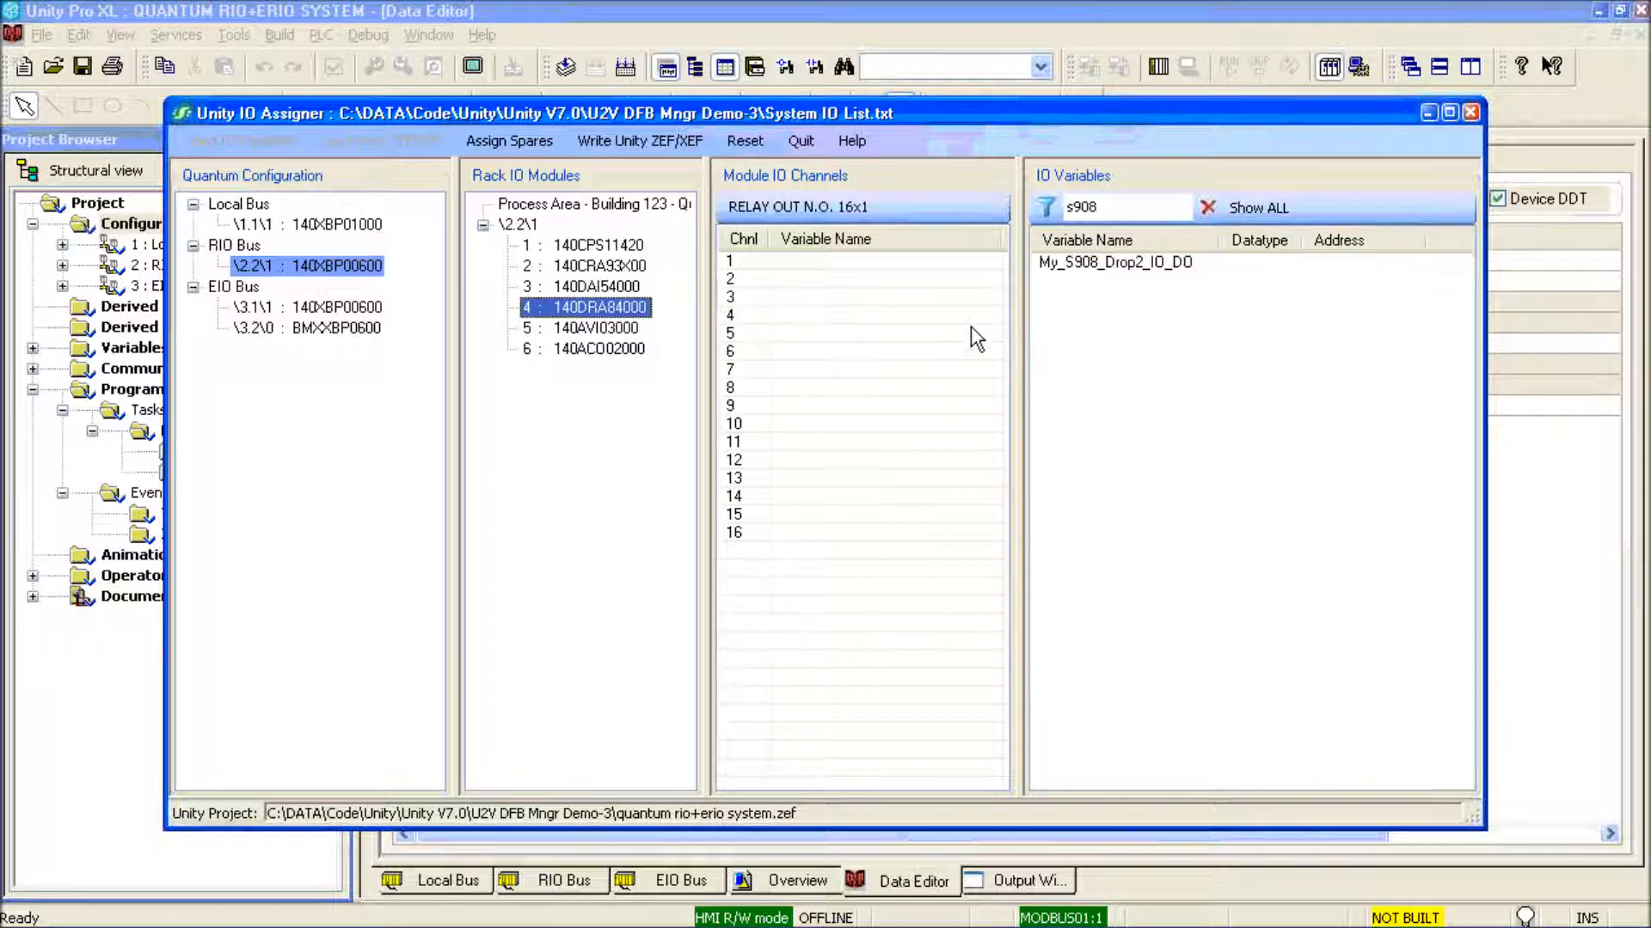
# Assign My_S908_Drop2_IO_DO to channel 1 of the 140DRA84000 and My_S908_Drop2_IO_AI to channel 1 of the 140AVI03000
pyautogui.moveTo(1088, 261); pyautogui.dragTo(877, 271)
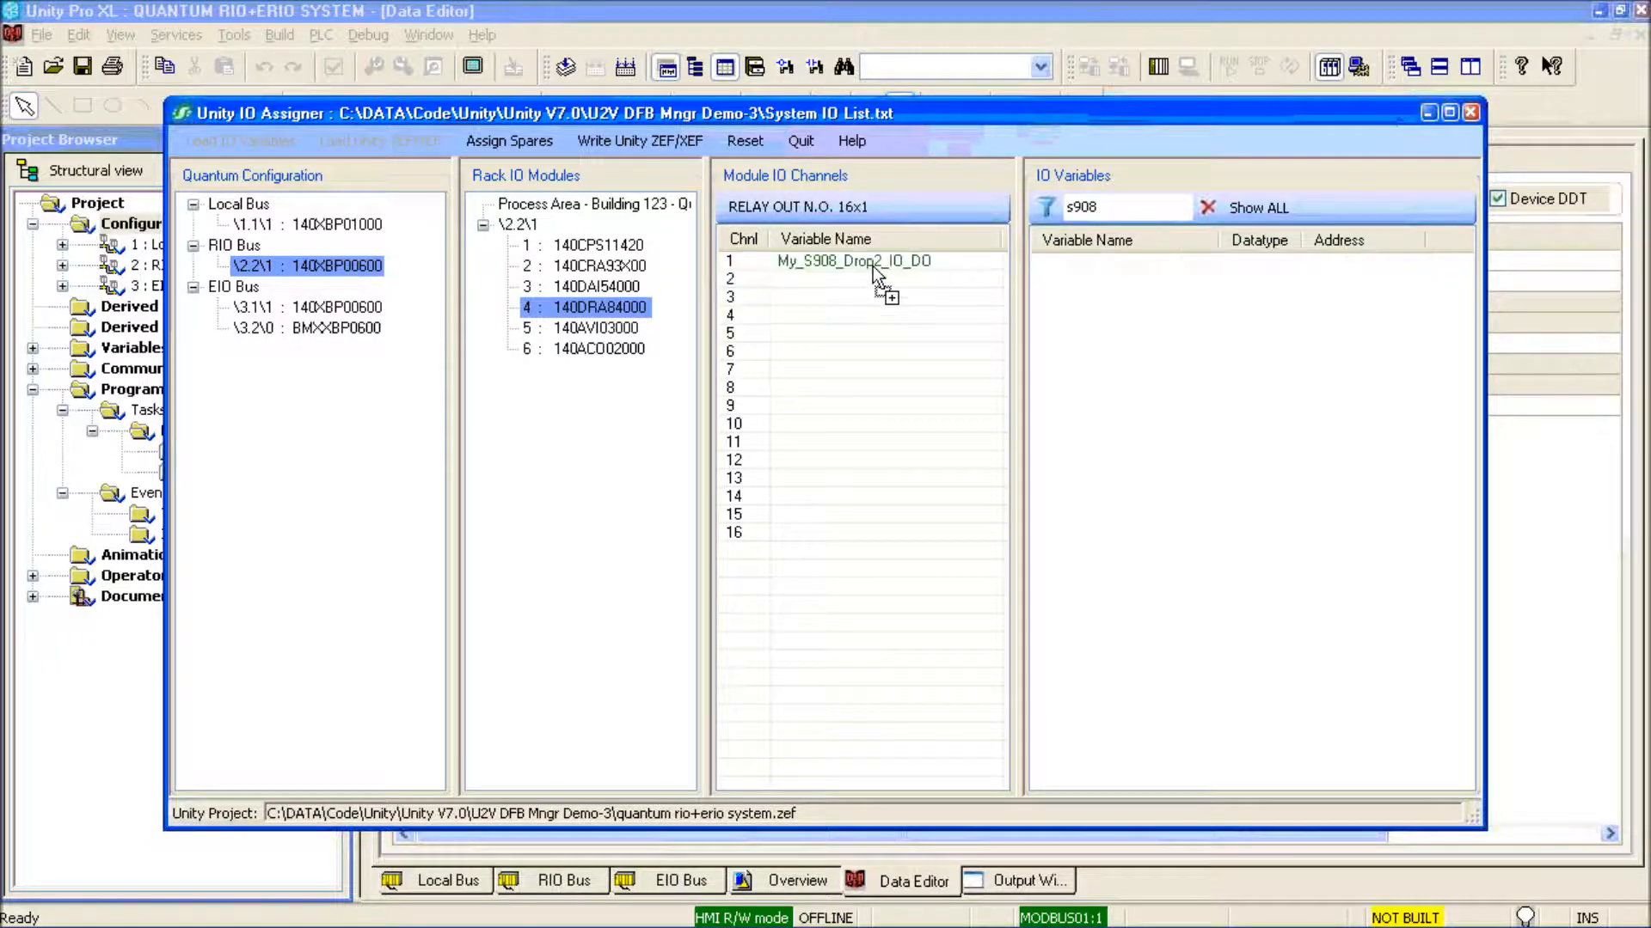
pyautogui.click(599, 327)
pyautogui.moveTo(1106, 262); pyautogui.dragTo(895, 265)
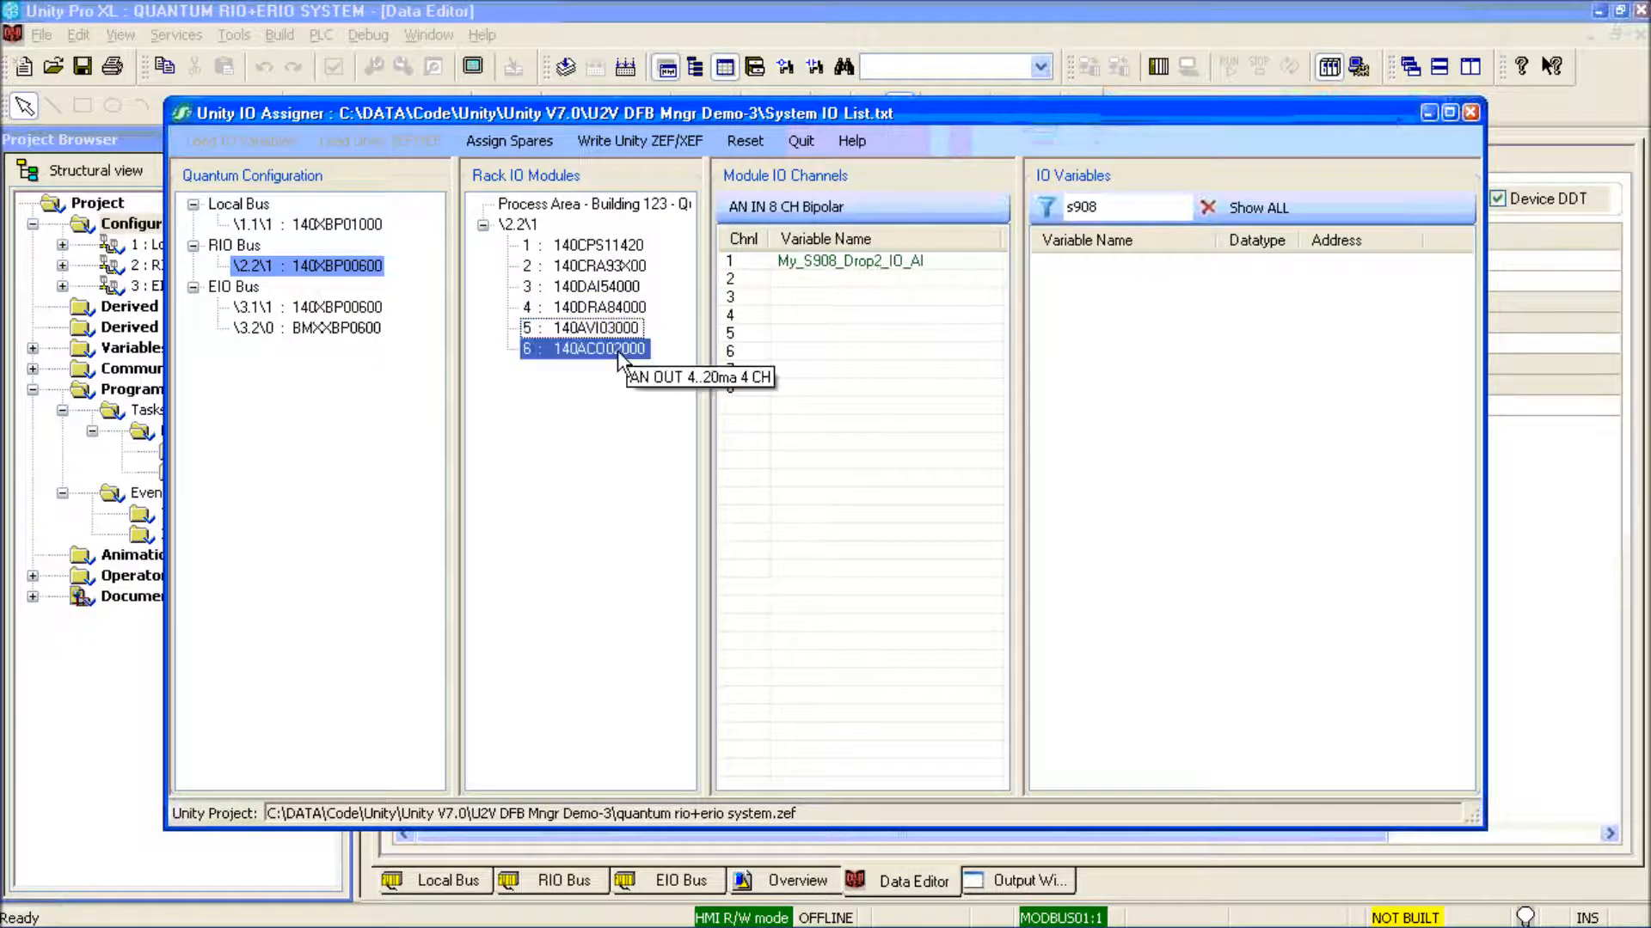
# Assign My_S908_Drop2_IO_AO to channel 1 of the 140ACO02000, then show all IO variables with the Address column fitted
pyautogui.click(617, 349)
pyautogui.moveTo(1109, 263); pyautogui.dragTo(854, 270)
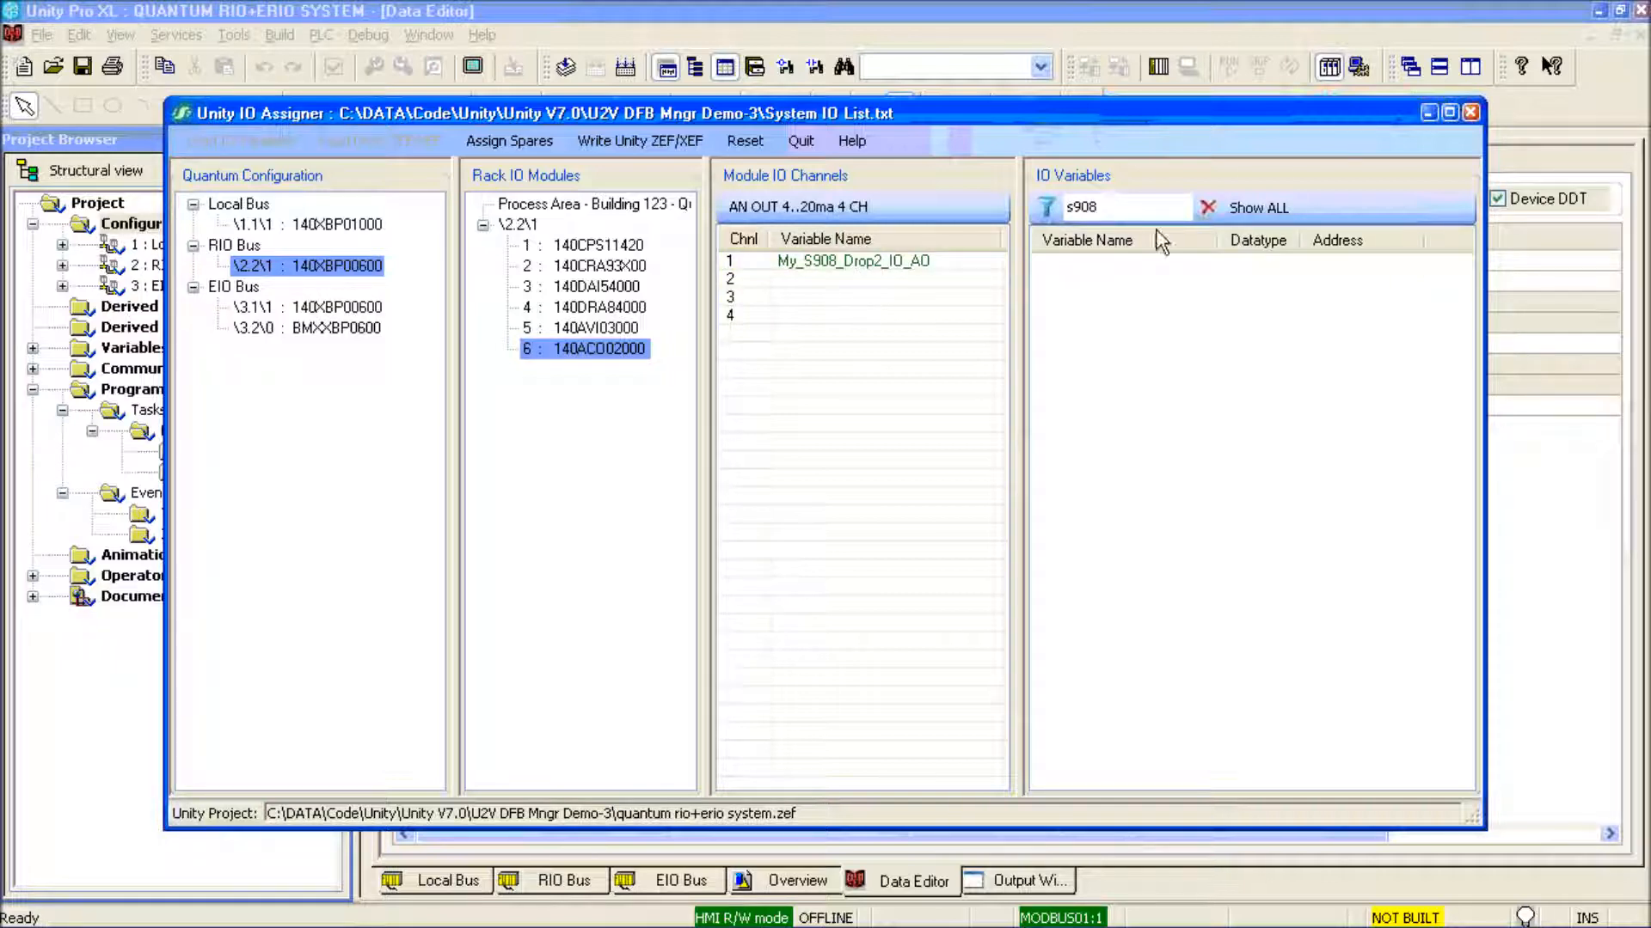
pyautogui.click(1264, 207)
pyautogui.doubleClick(1420, 240)
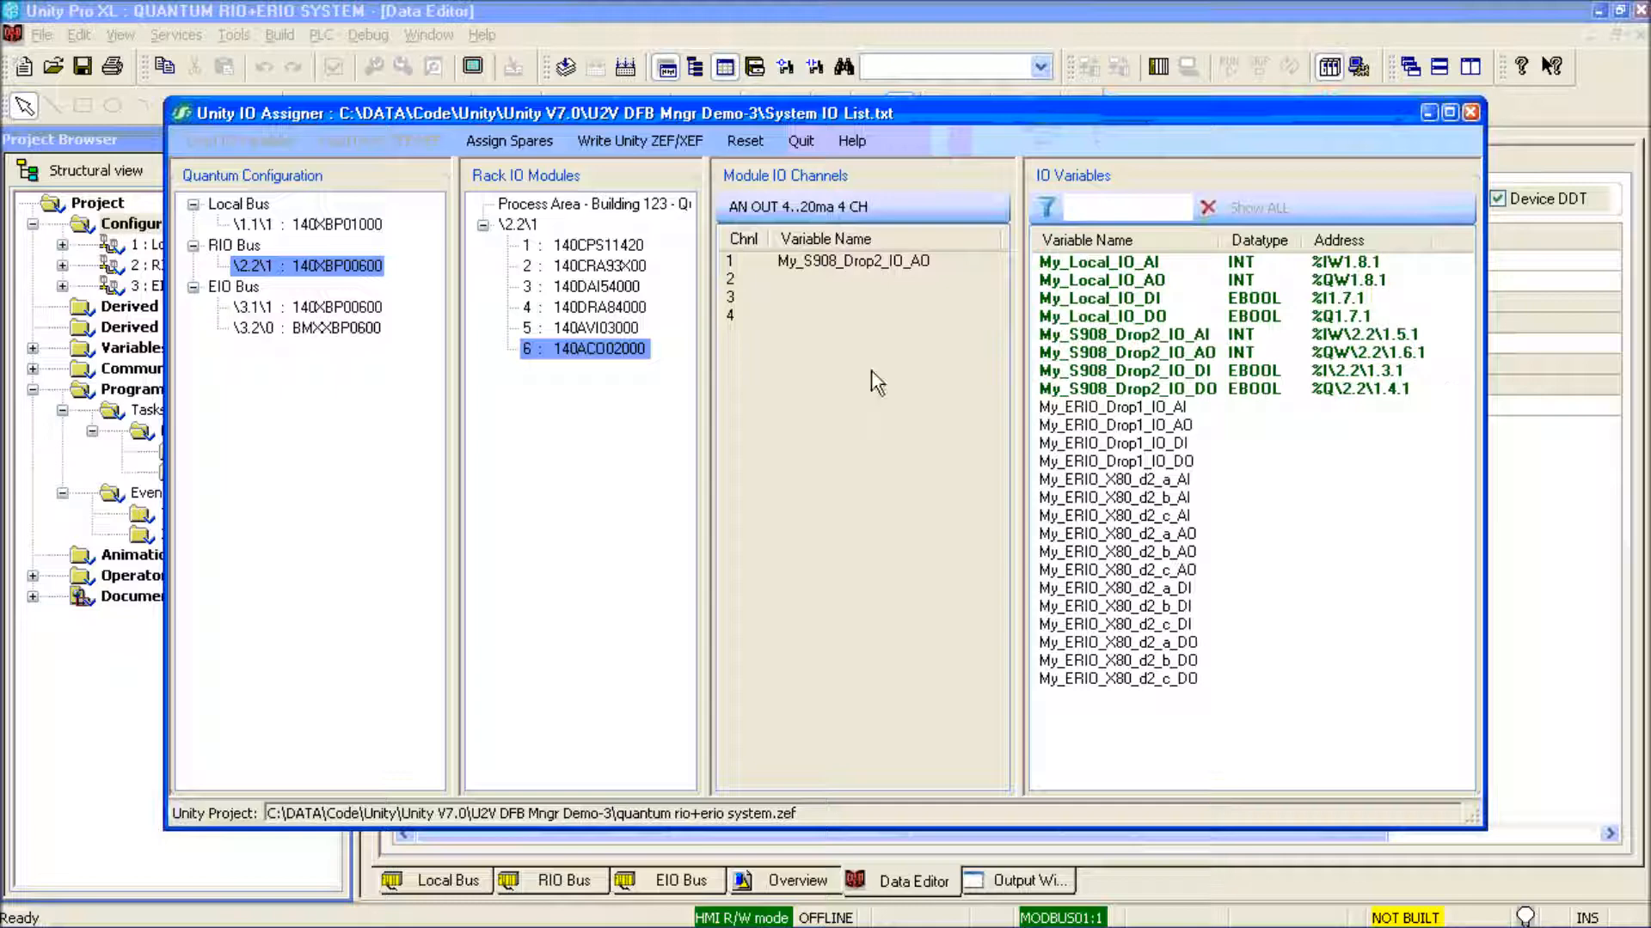
# For EIO rack \3.1\1, filter the variables by "drop1" and assign My_ERIO_Drop1_IO_DI to channel 1 of the 140DAI54000
pyautogui.click(358, 309)
pyautogui.click(598, 287)
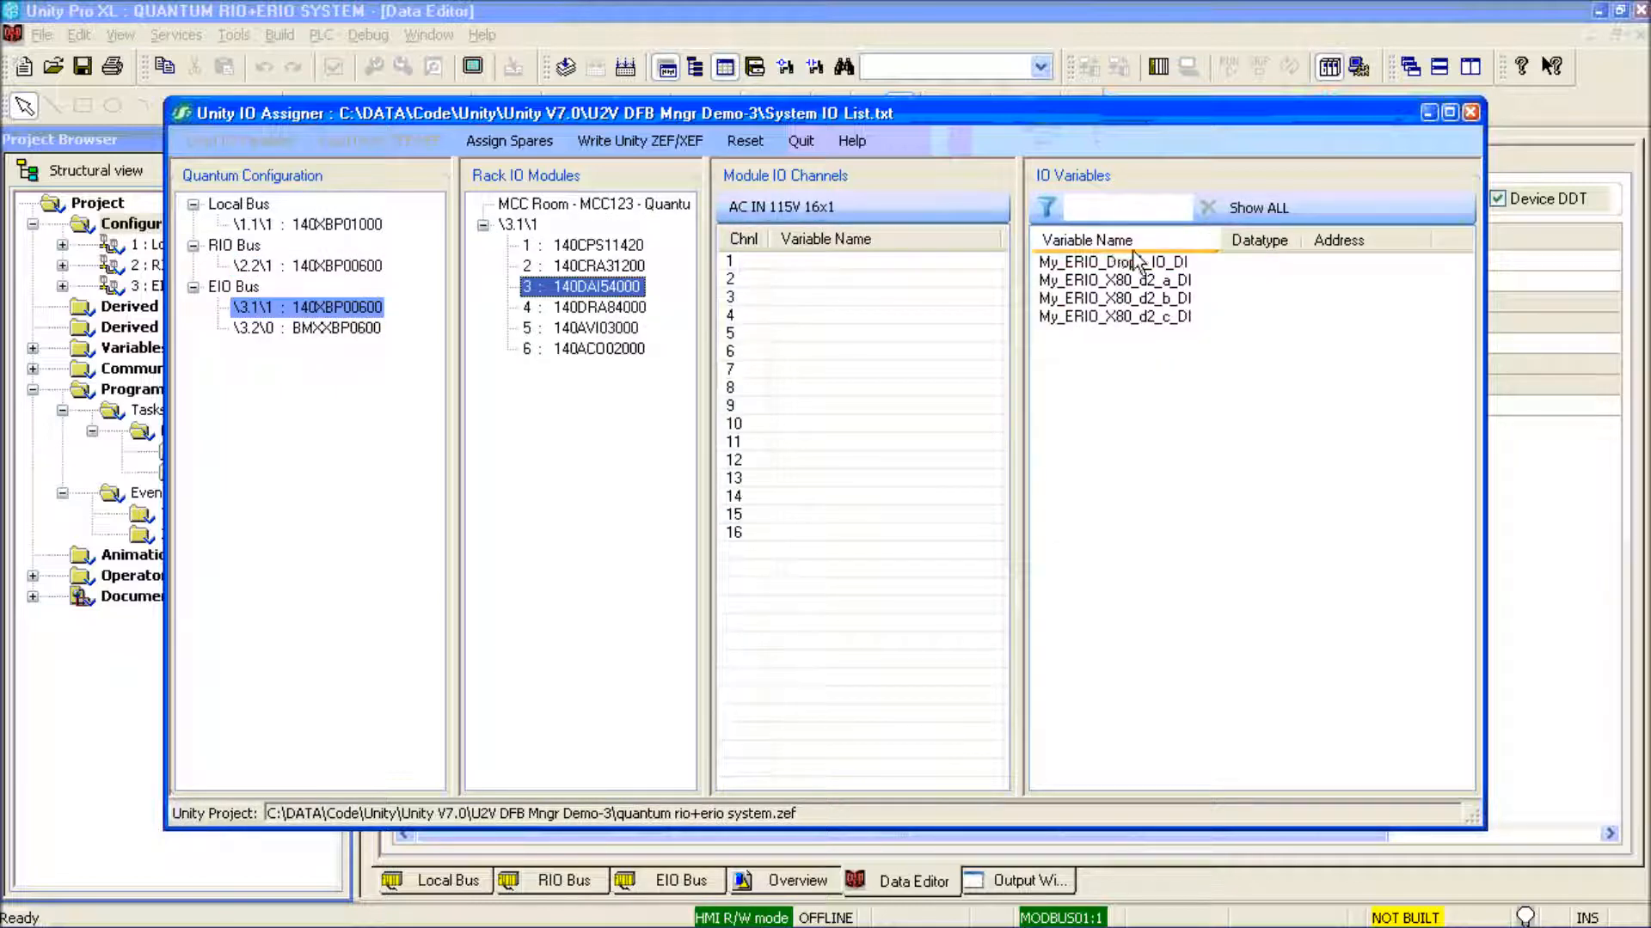
pyautogui.click(1159, 211)
pyautogui.write('drop1')
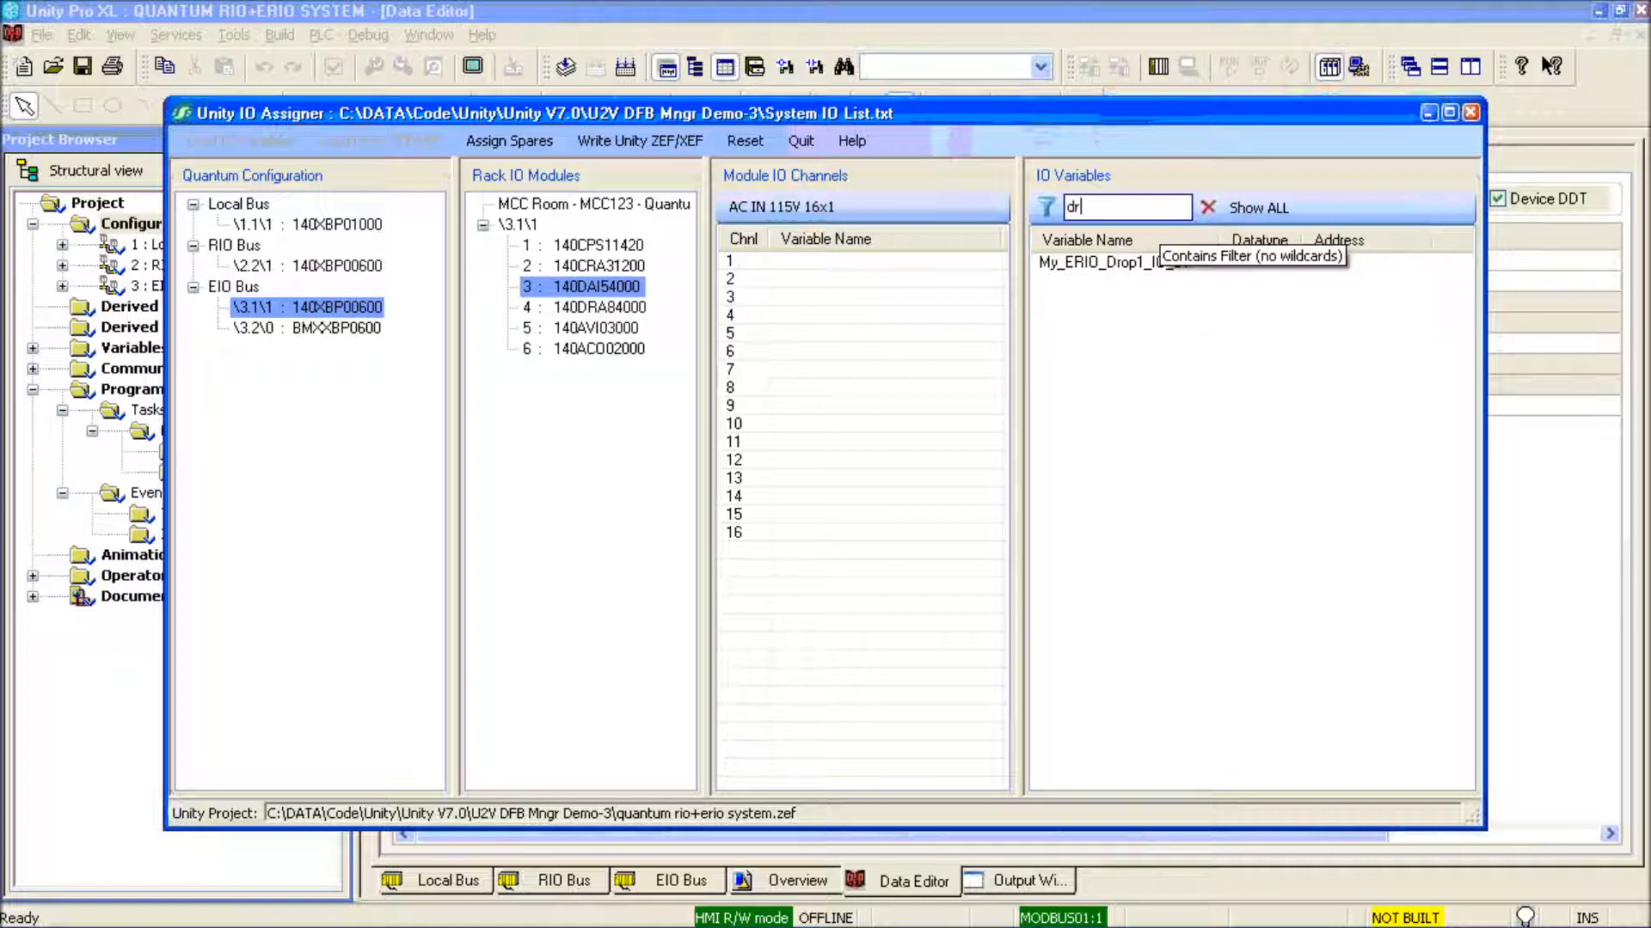
pyautogui.moveTo(1088, 262); pyautogui.dragTo(920, 277)
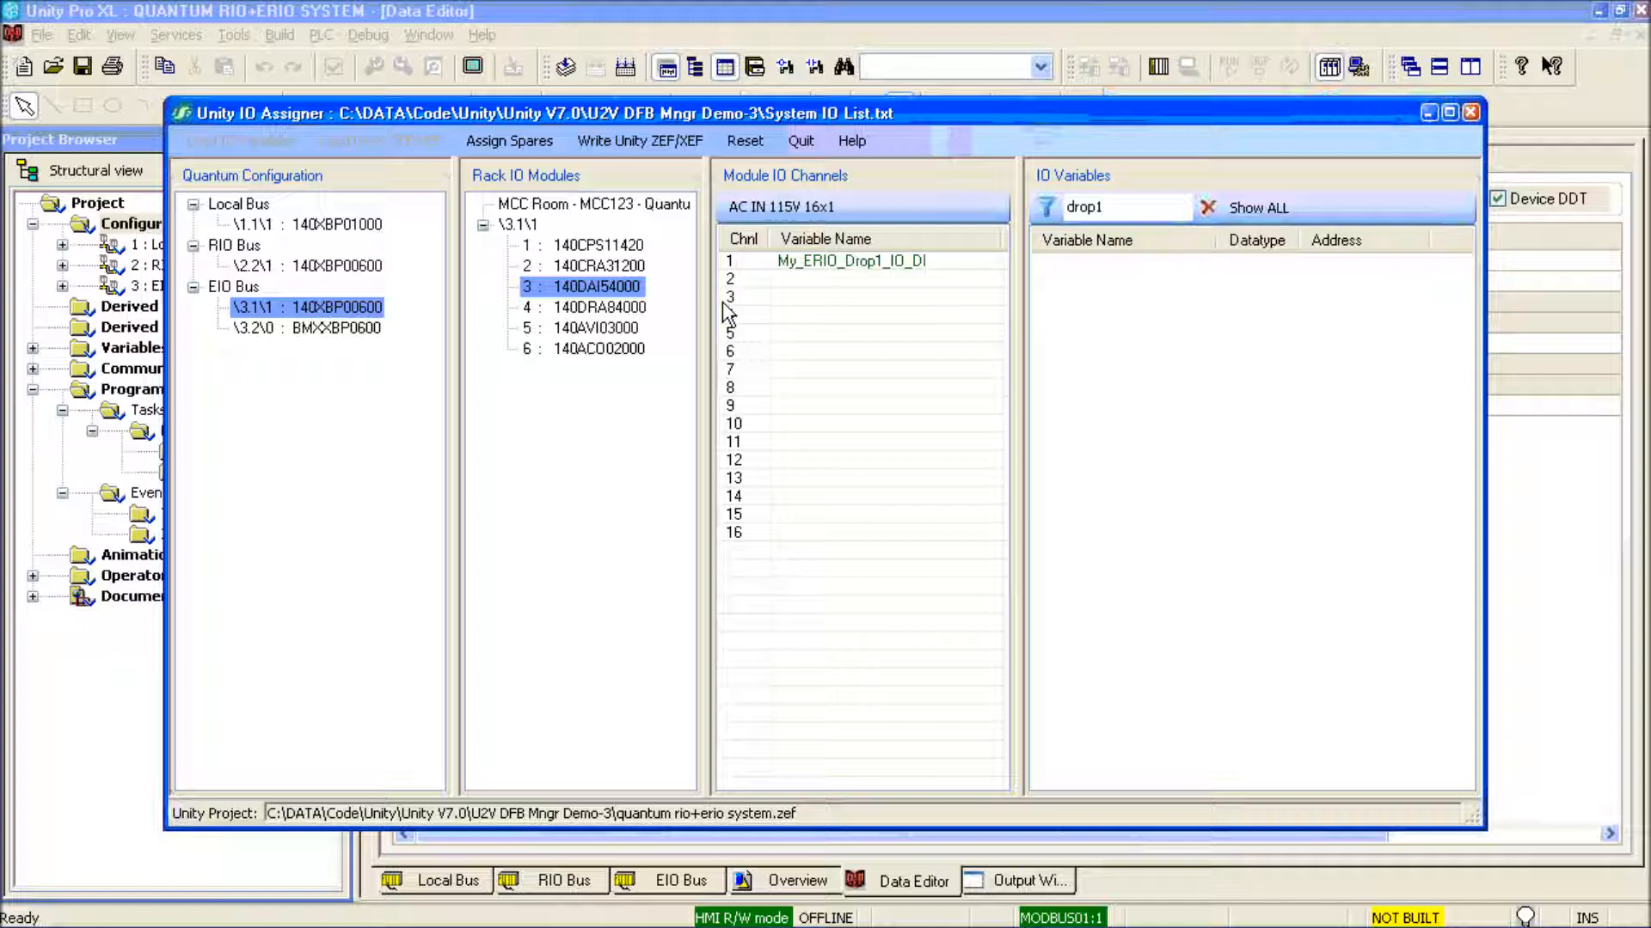
# Assign My_ERIO_Drop1_IO_DO to channel 1 of the 140DRA84000 and My_ERIO_Drop1_IO_AI to channel 1 of the 140AVI03000
pyautogui.click(599, 307)
pyautogui.moveTo(1087, 264); pyautogui.dragTo(894, 265)
pyautogui.click(600, 328)
pyautogui.moveTo(1070, 264); pyautogui.dragTo(825, 260)
# Assign My_ERIO_Drop1_IO_AO to channel 1 of the 140ACO02000, then show all IO variables and highlight the four ERIO Drop1 entries
pyautogui.click(622, 348)
pyautogui.moveTo(1075, 260); pyautogui.dragTo(880, 266)
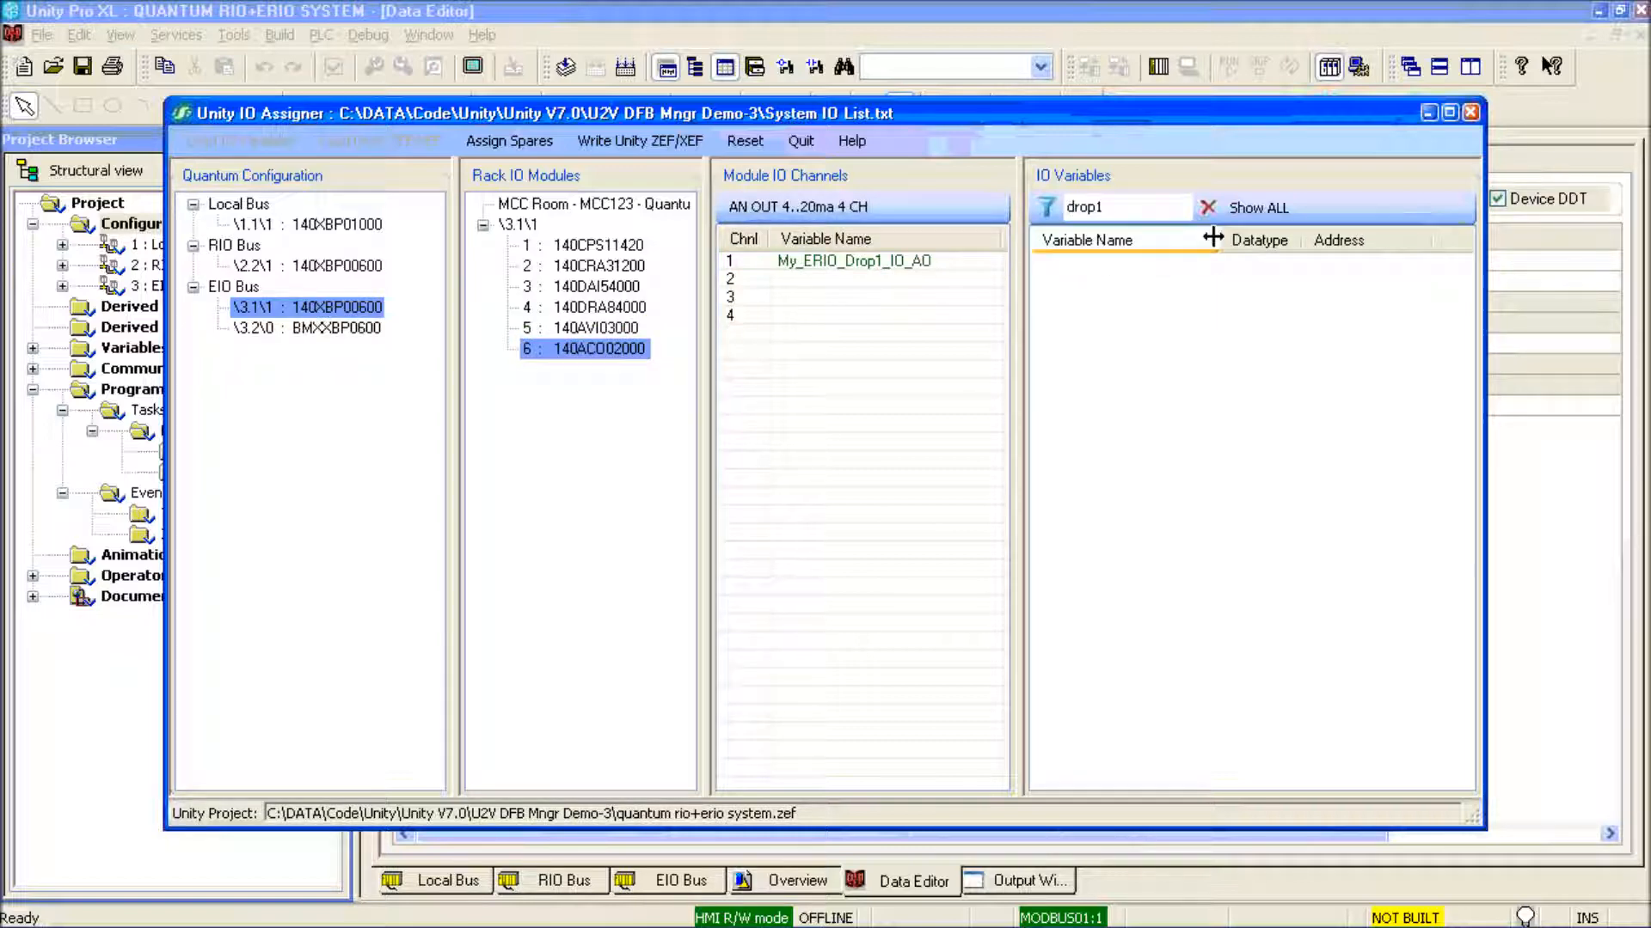
pyautogui.click(1259, 208)
pyautogui.click(1336, 408)
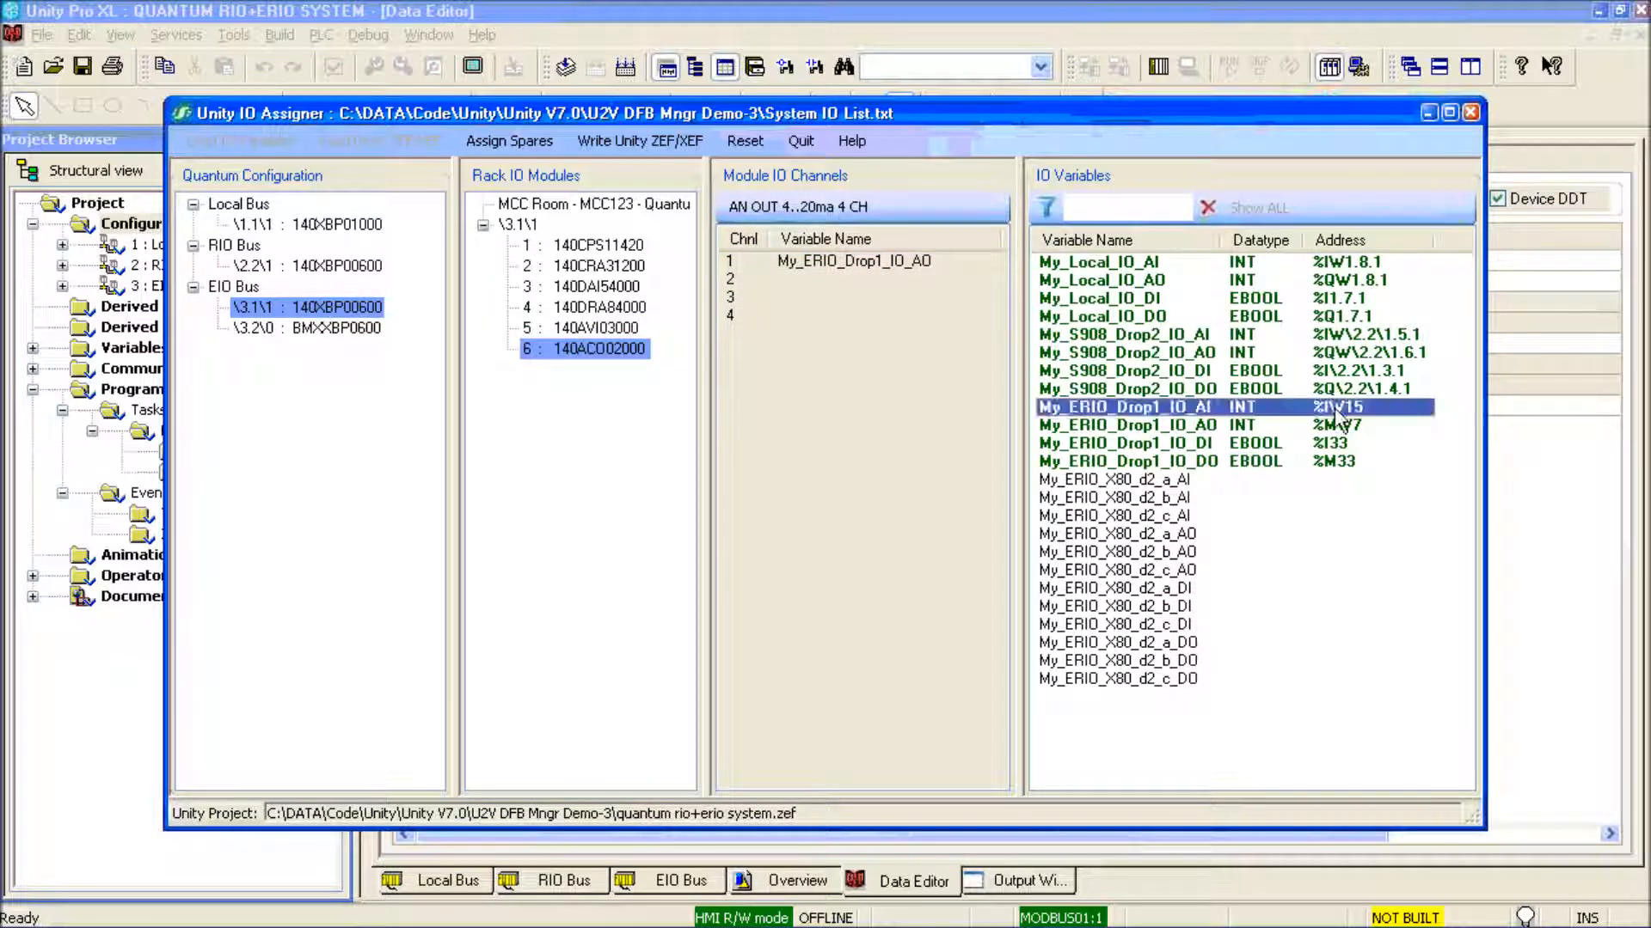
pyautogui.keyDown('shift'); pyautogui.click(1343, 462); pyautogui.keyUp('shift')
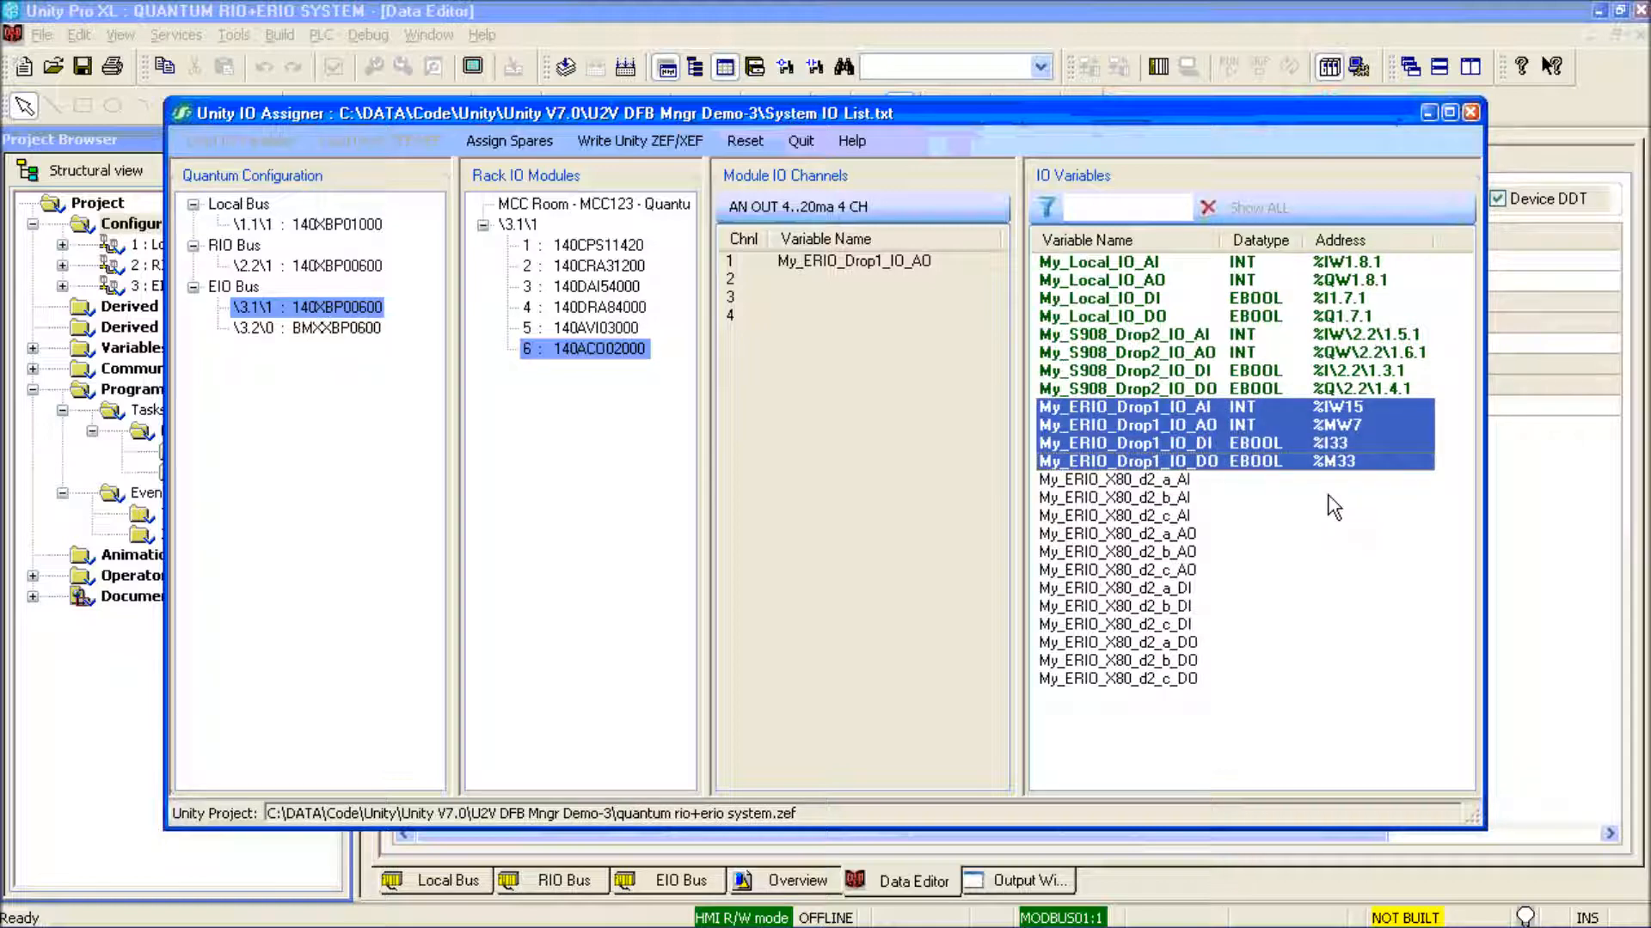
# For EIO rack \3.2\0, assign My_ERIO_X80_d2_a_DI, b_DI and c_DI together to channels 0 to 2 of the BMXDAI1604
pyautogui.click(333, 329)
pyautogui.click(602, 266)
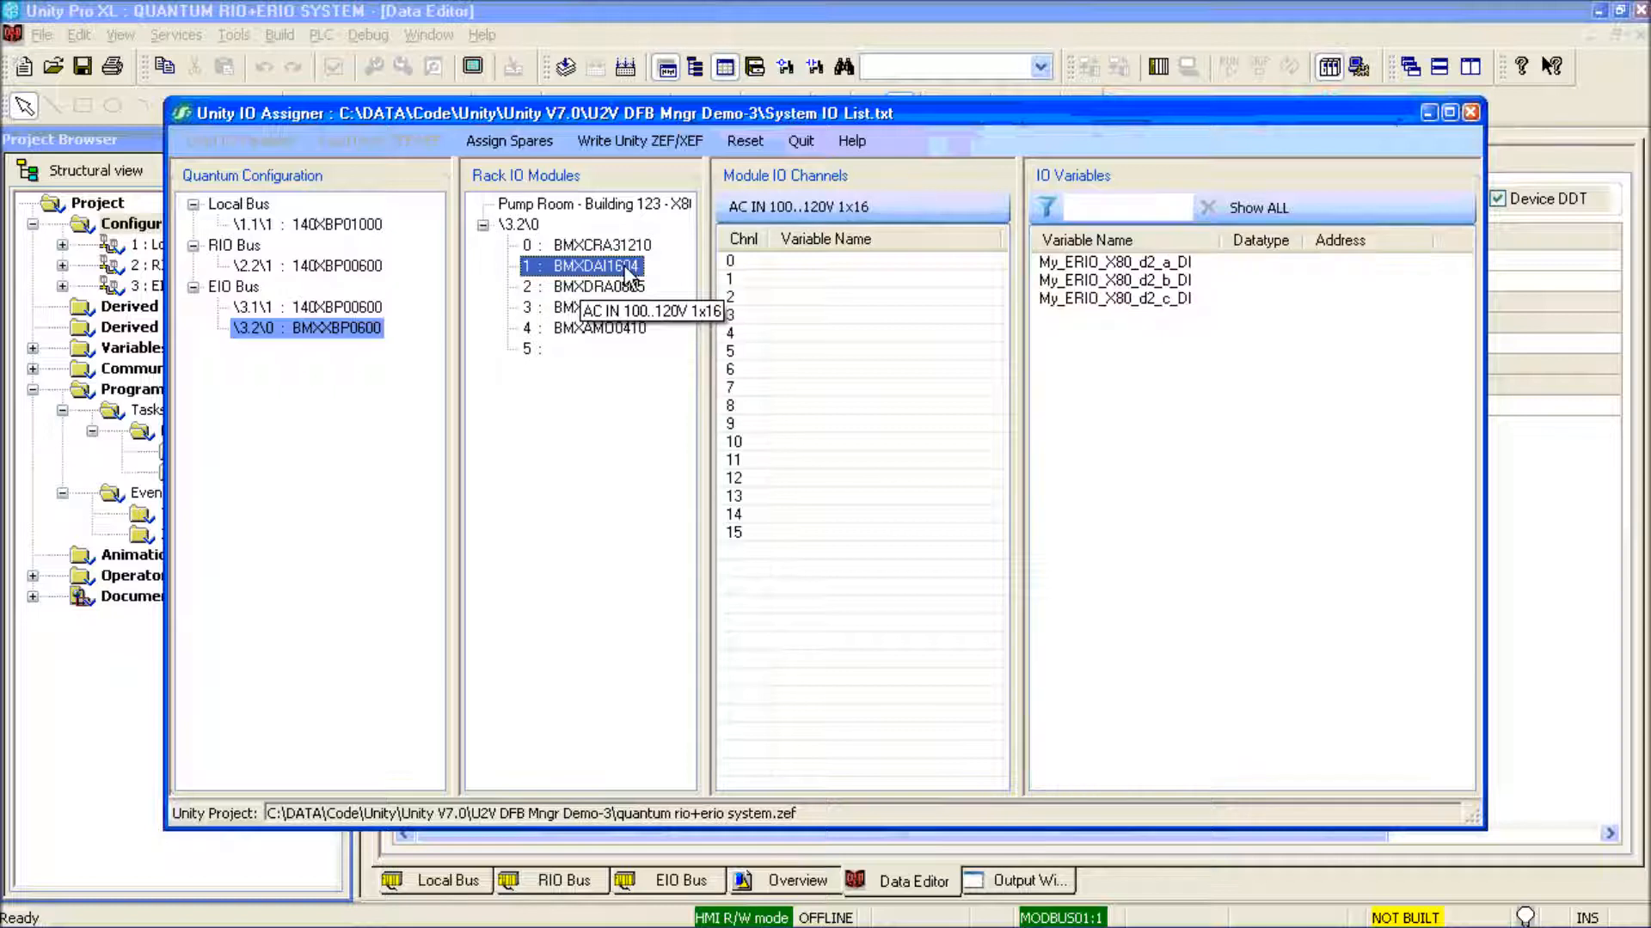
pyautogui.click(1092, 264)
pyautogui.keyDown('shift'); pyautogui.click(1091, 292); pyautogui.keyUp('shift')
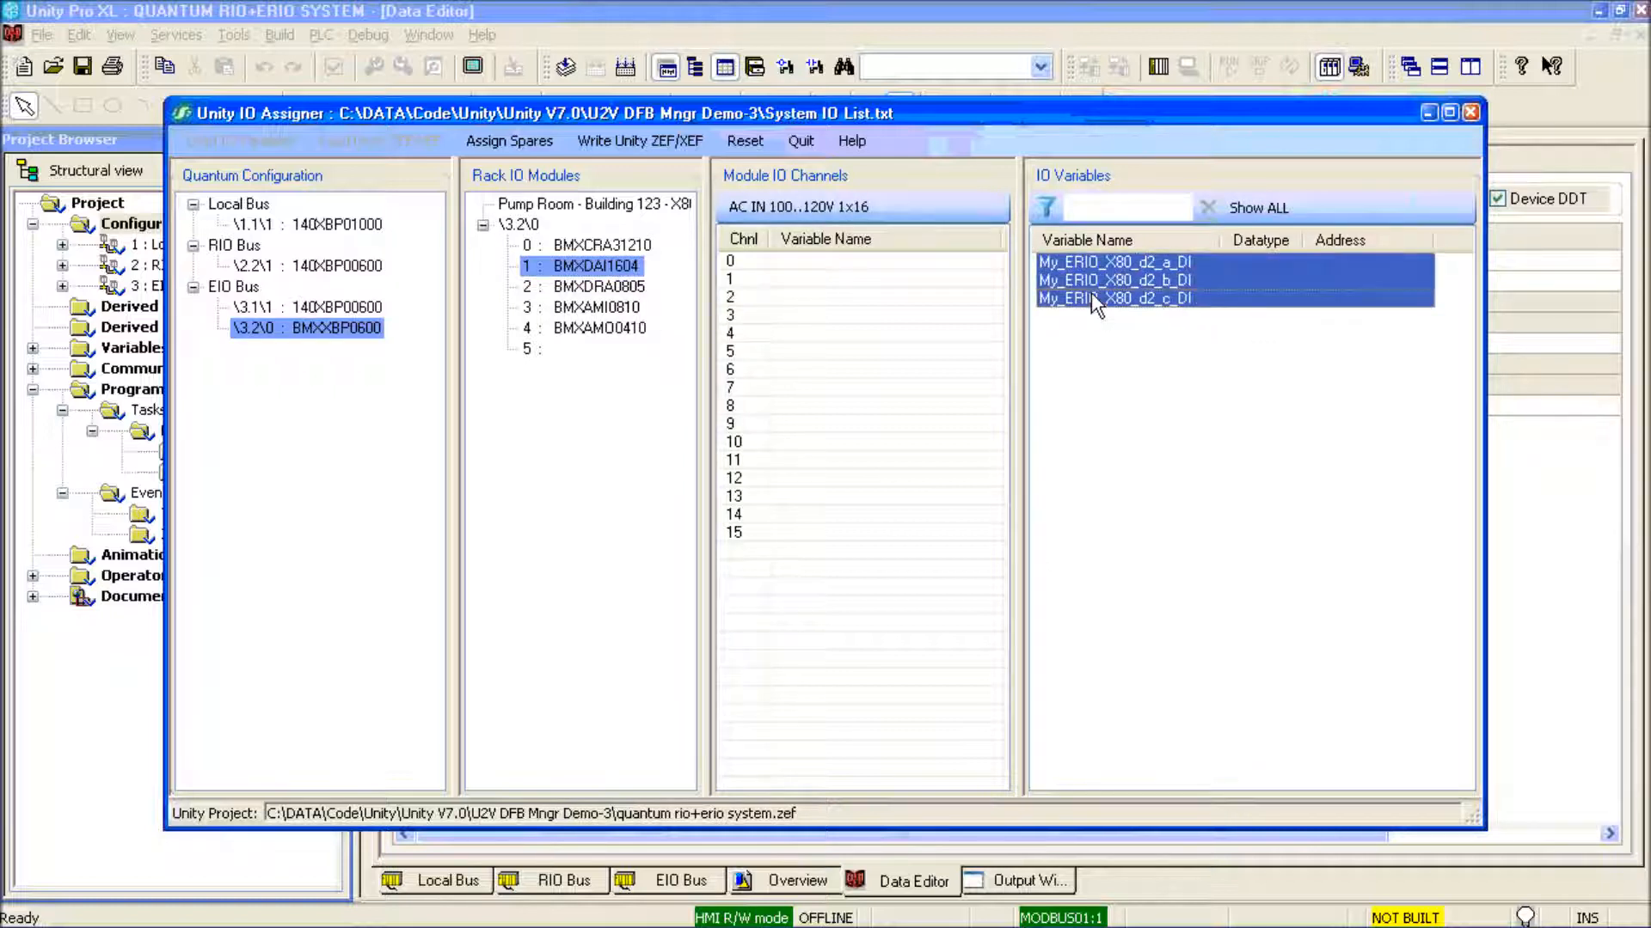
pyautogui.moveTo(1102, 272); pyautogui.dragTo(891, 266)
# Assign My_ERIO_X80_d2_a_DO, b_DO and c_DO together to channels 0 to 2 of the BMXDRA0805
pyautogui.click(594, 291)
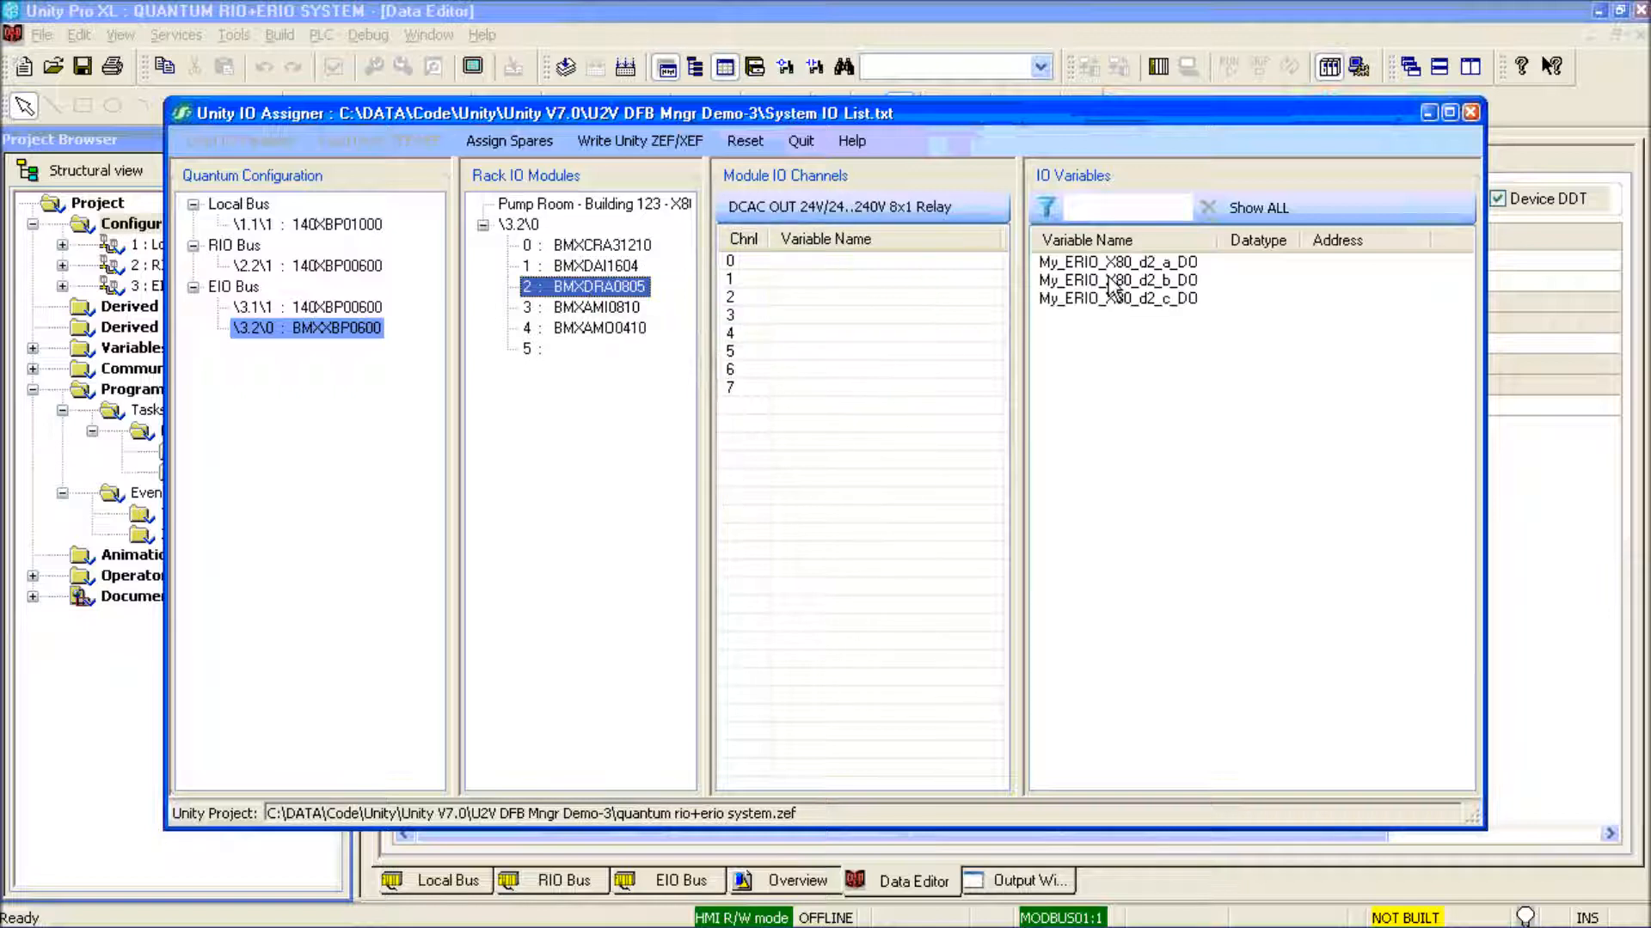
pyautogui.click(1109, 262)
pyautogui.keyDown('shift'); pyautogui.click(1103, 299); pyautogui.keyUp('shift')
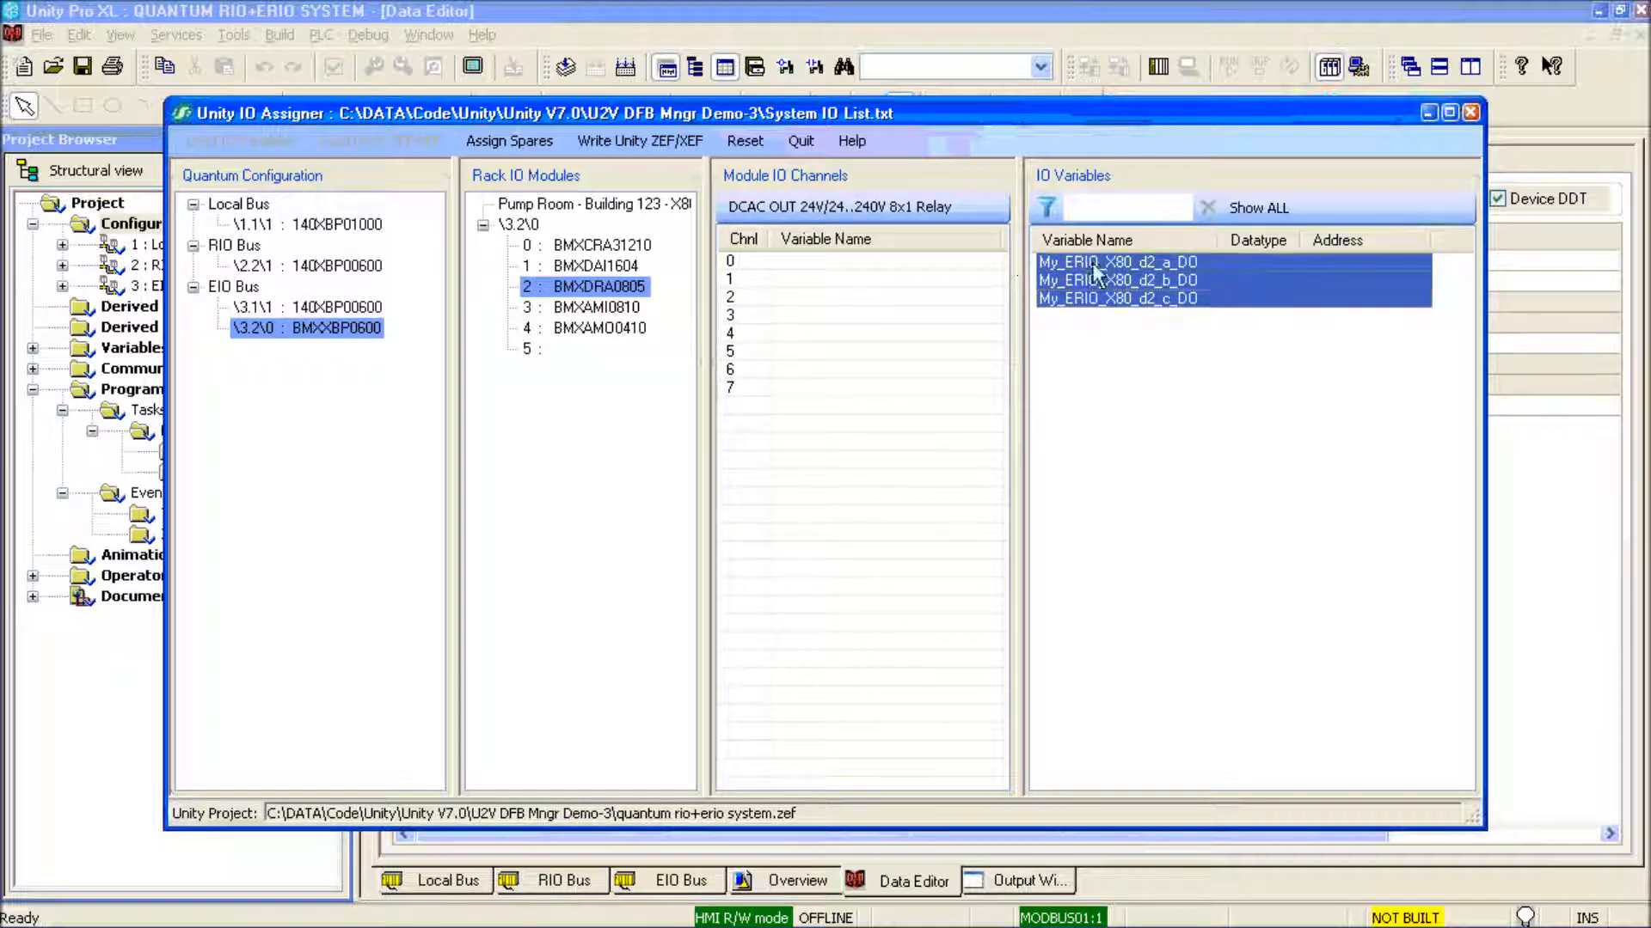
pyautogui.moveTo(1097, 277); pyautogui.dragTo(860, 258)
# Assign My_ERIO_X80_d2_a_AI, b_AI and c_AI together to channels 0 to 2 of the BMXAMI0810
pyautogui.click(593, 307)
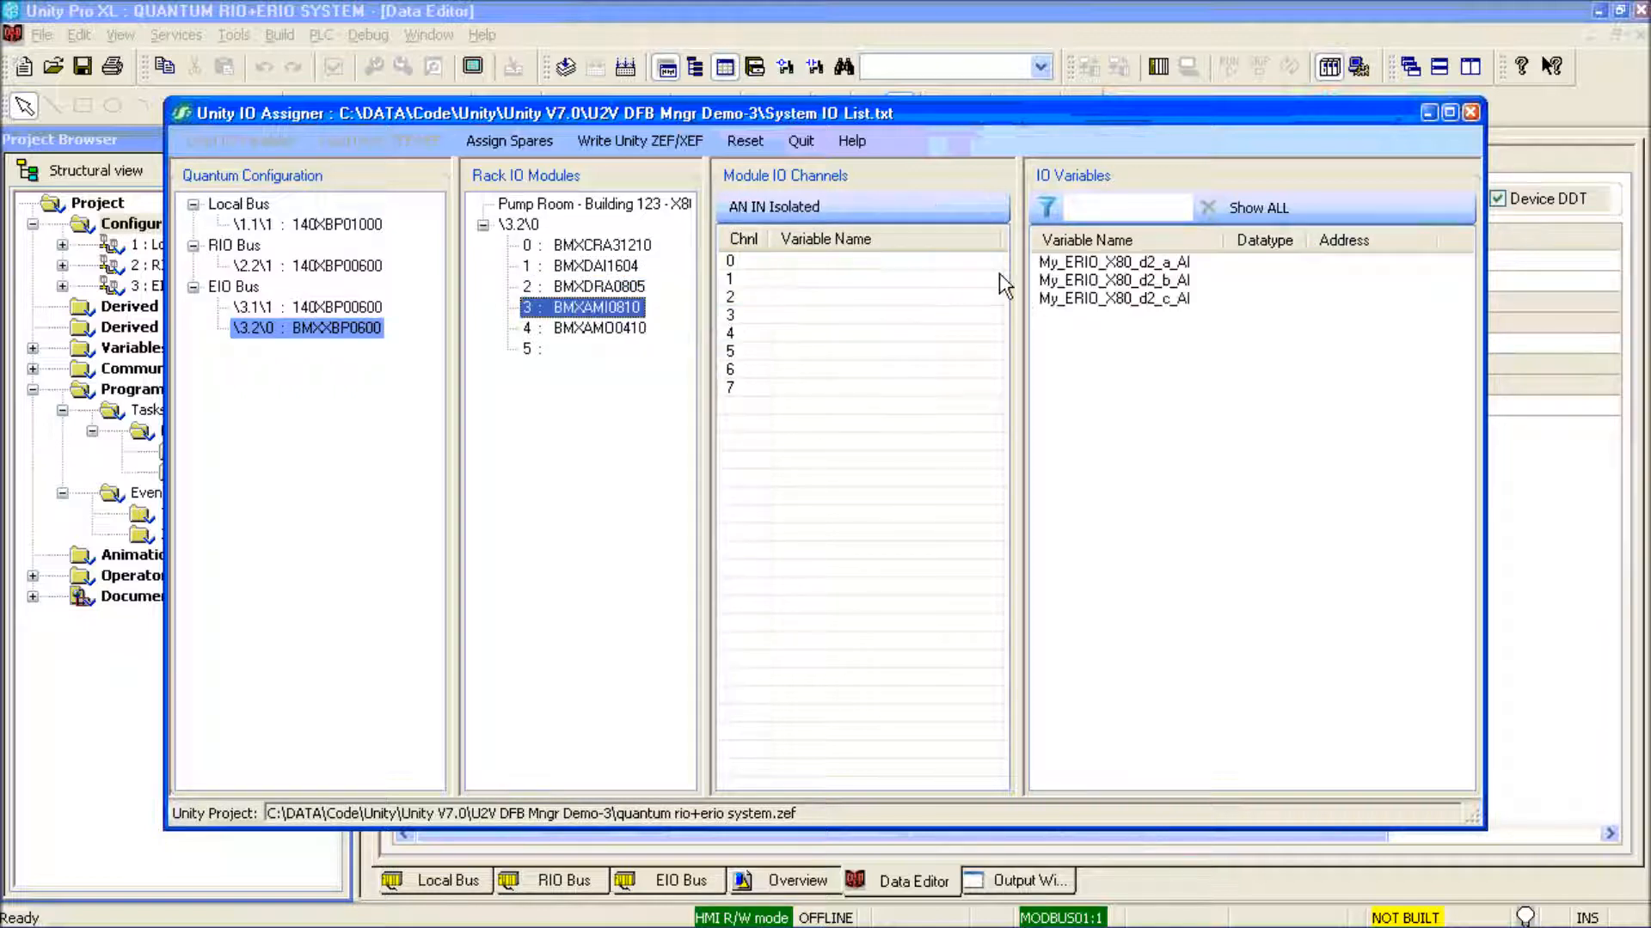
pyautogui.click(1107, 263)
pyautogui.keyDown('shift'); pyautogui.click(1103, 298); pyautogui.keyUp('shift')
pyautogui.moveTo(1096, 275); pyautogui.dragTo(873, 268)
# Assign My_ERIO_X80_d2_a_AO, b_AO and c_AO to channels 0 to 2 of the BMXAMO0410, and assign its open channel to a spare
pyautogui.click(593, 327)
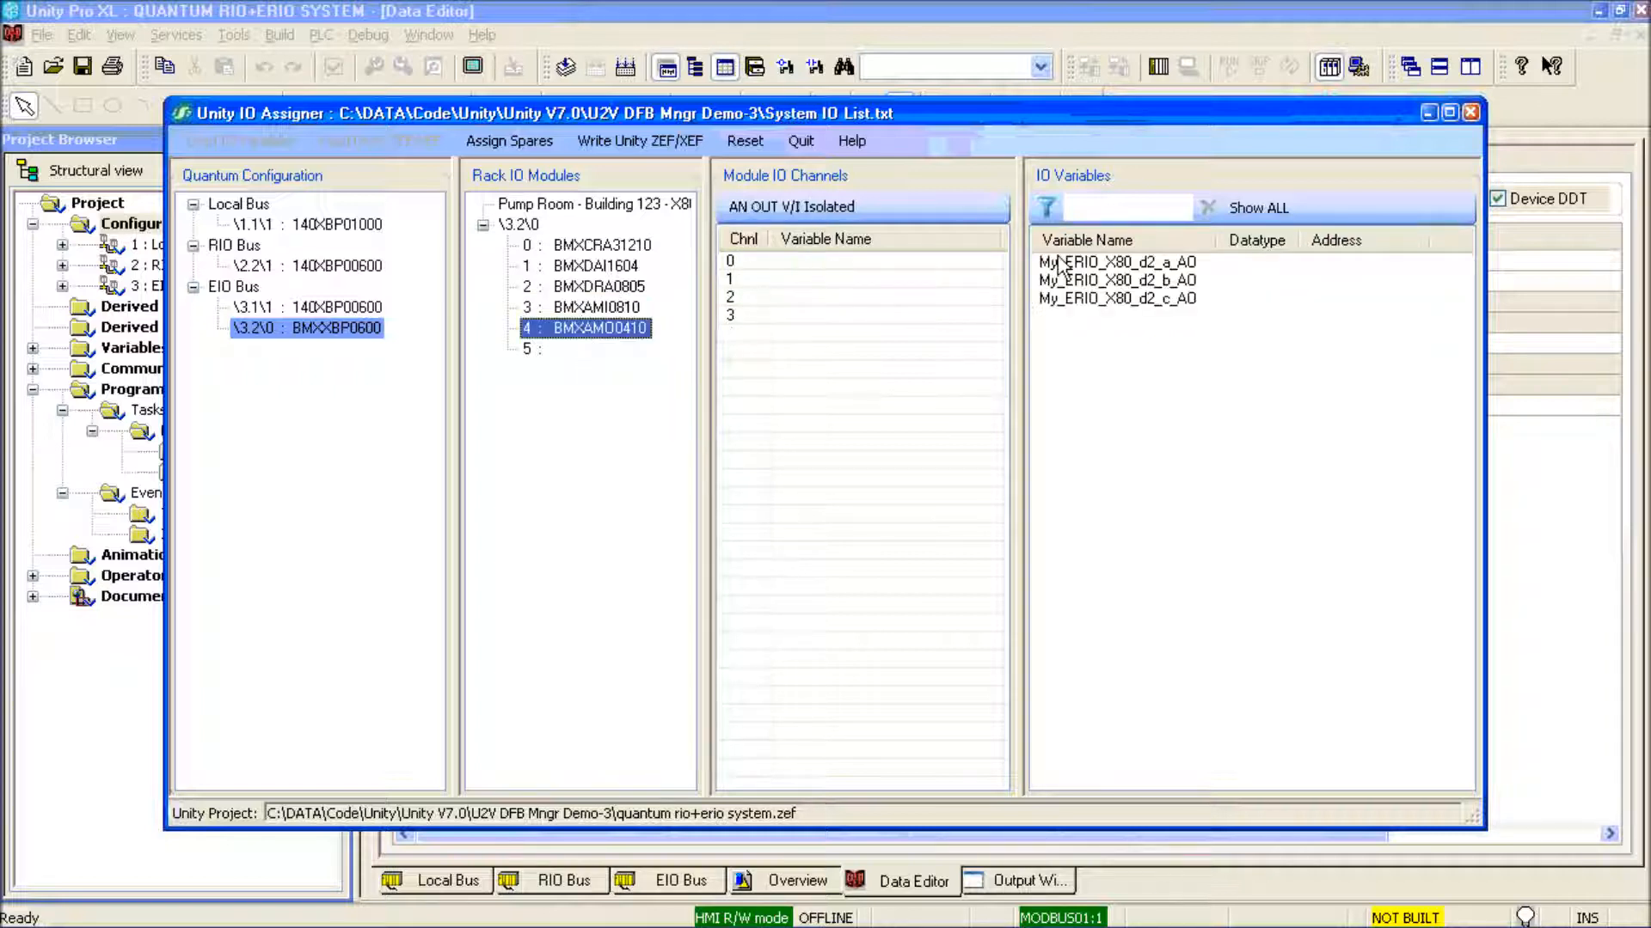
pyautogui.click(1096, 262)
pyautogui.keyDown('shift'); pyautogui.click(1081, 299); pyautogui.keyUp('shift')
pyautogui.moveTo(1082, 299); pyautogui.dragTo(912, 273)
pyautogui.rightClick(622, 329)
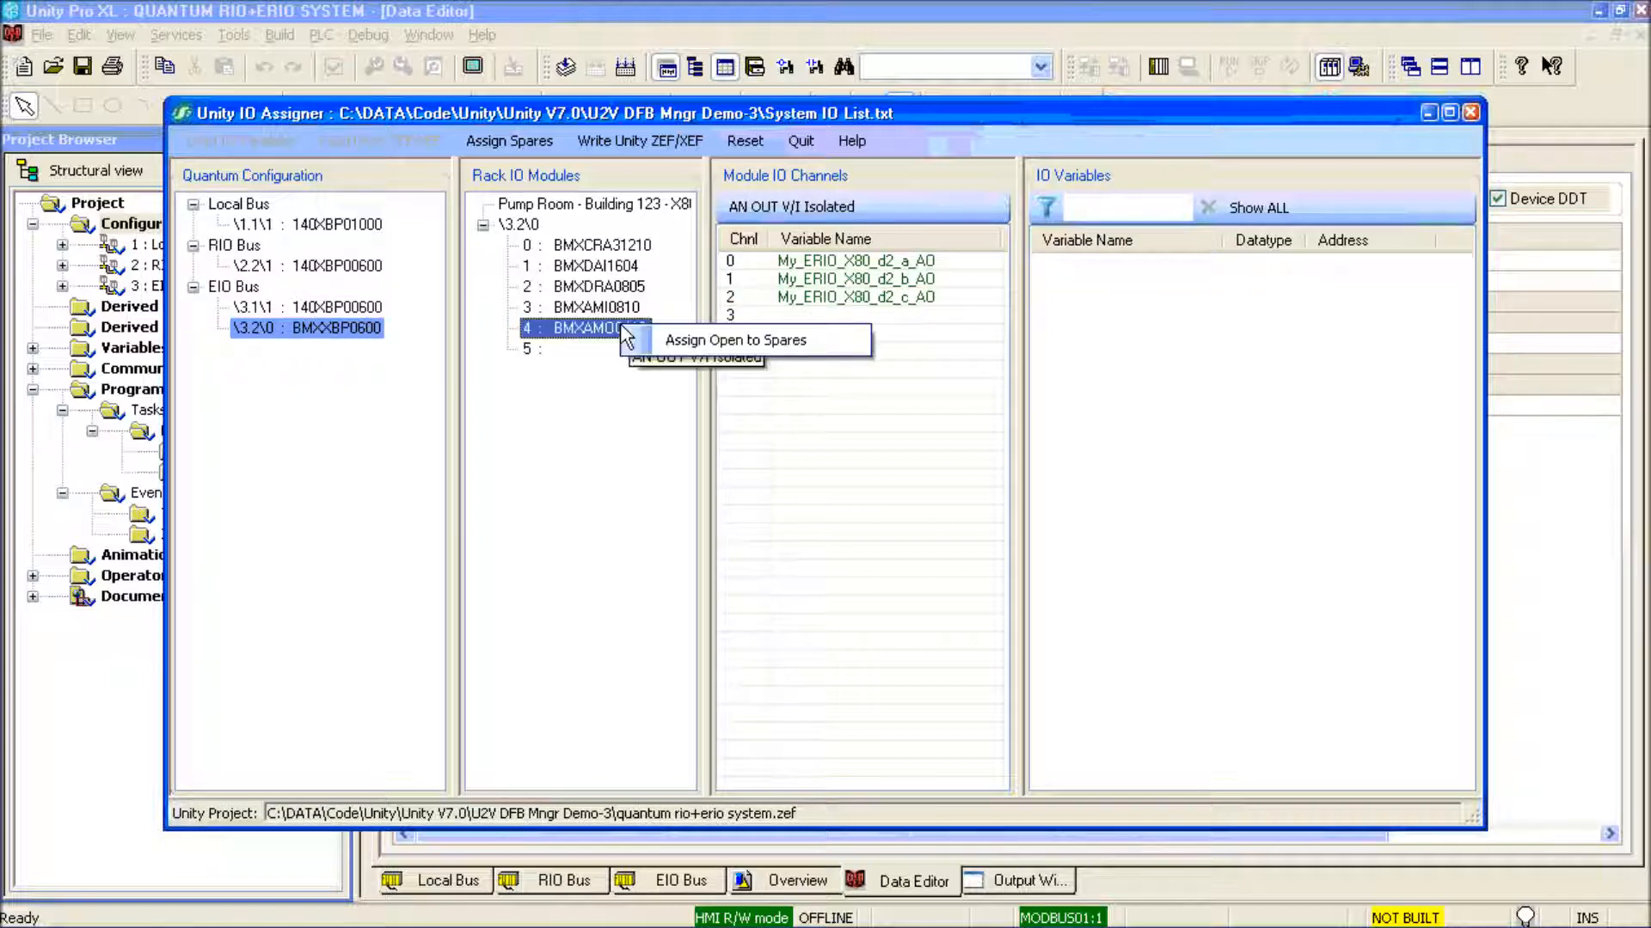
pyautogui.click(713, 341)
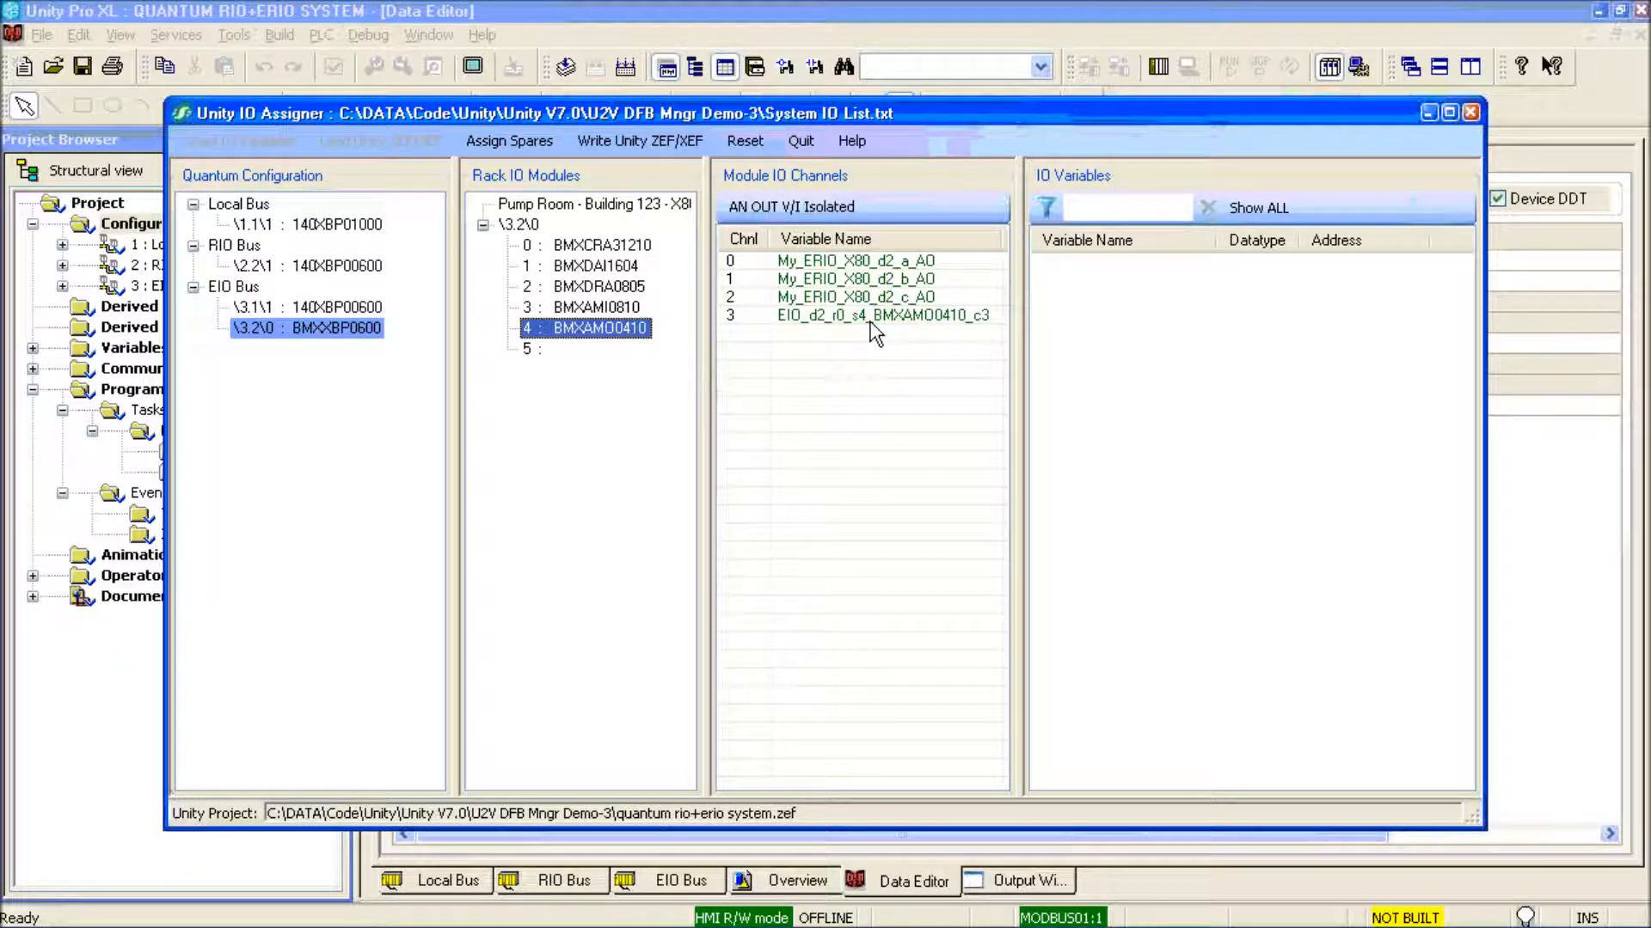
# Show all IO variables, collapse the configuration and rack module panes, and widen the variable columns to reveal full datatypes and addresses
pyautogui.click(1250, 209)
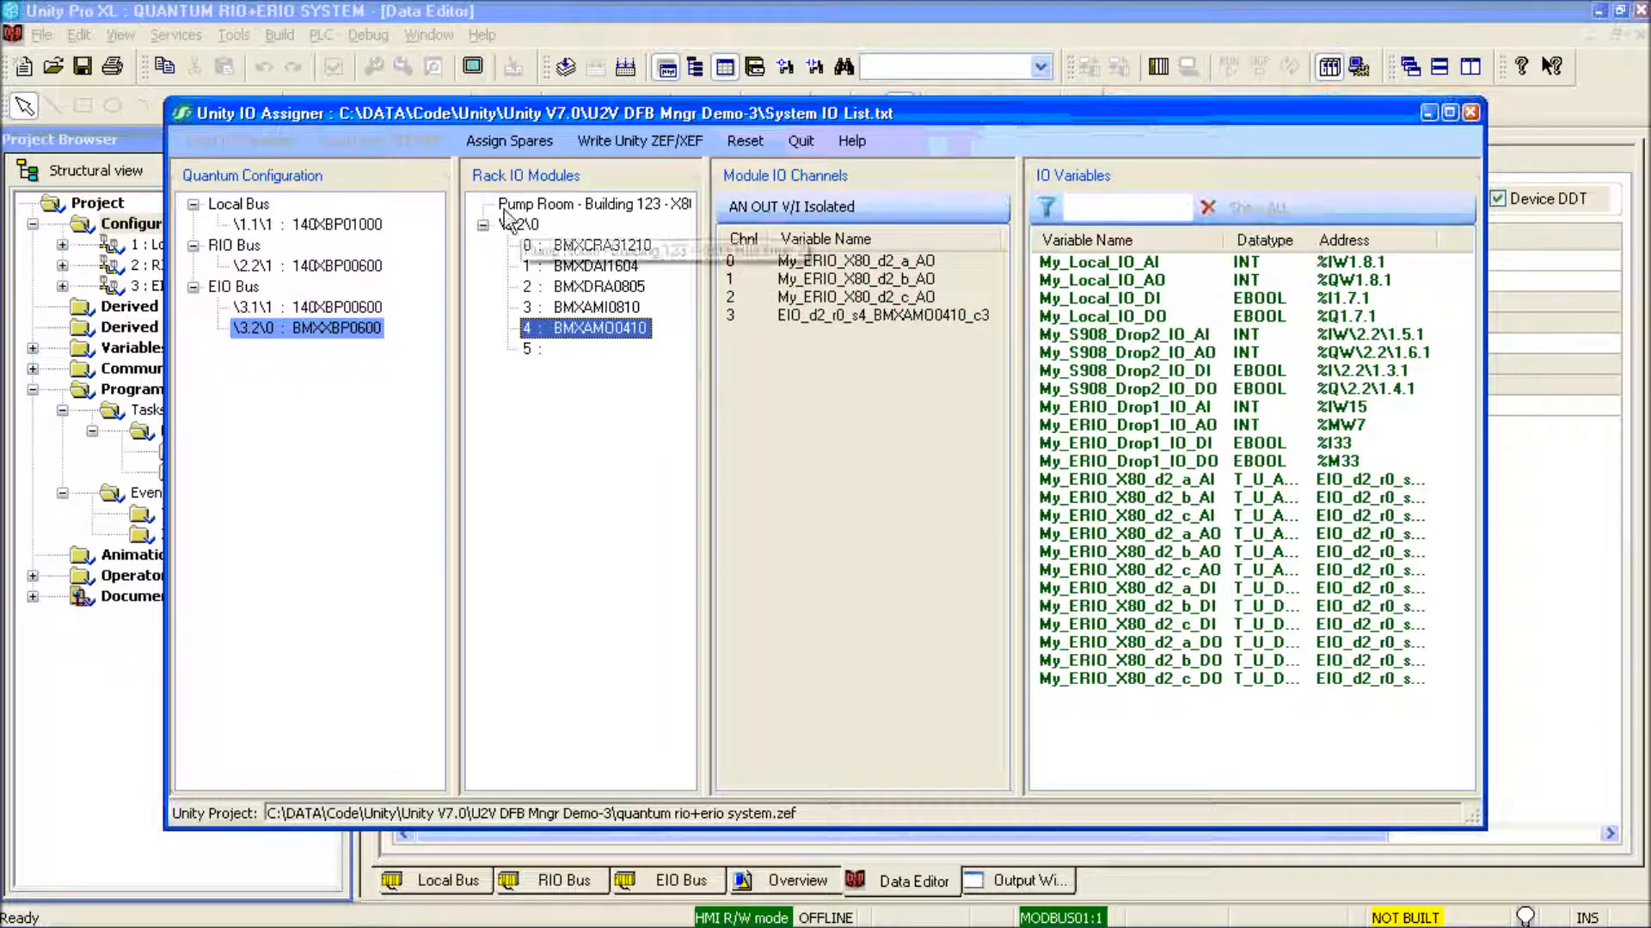
pyautogui.click(533, 177)
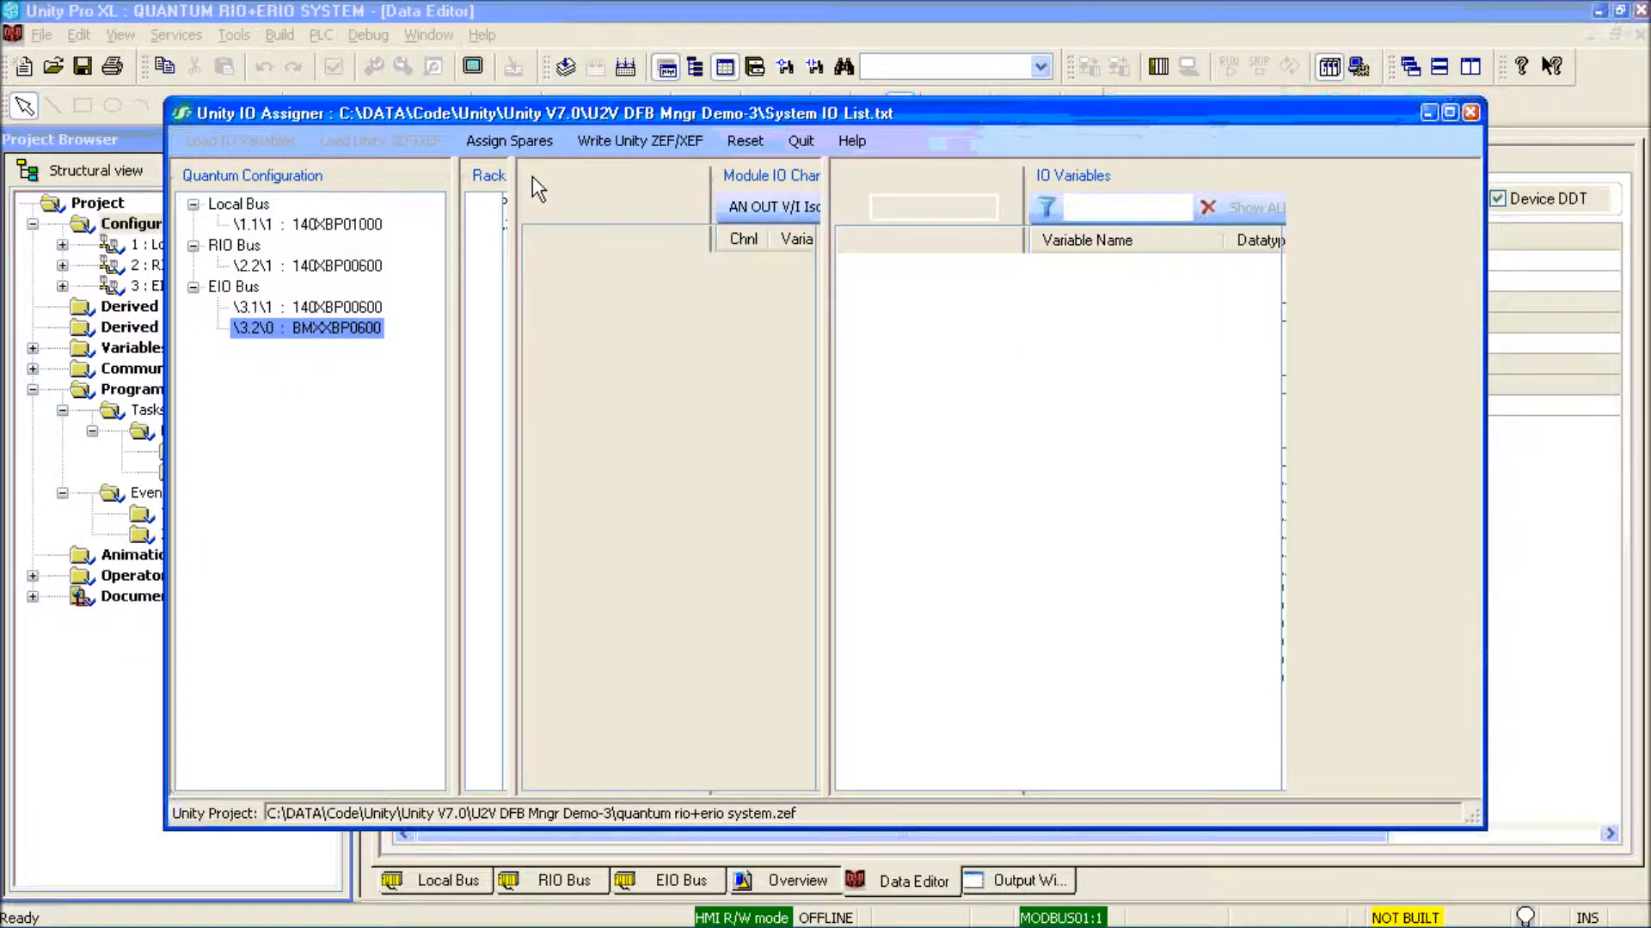
pyautogui.click(306, 174)
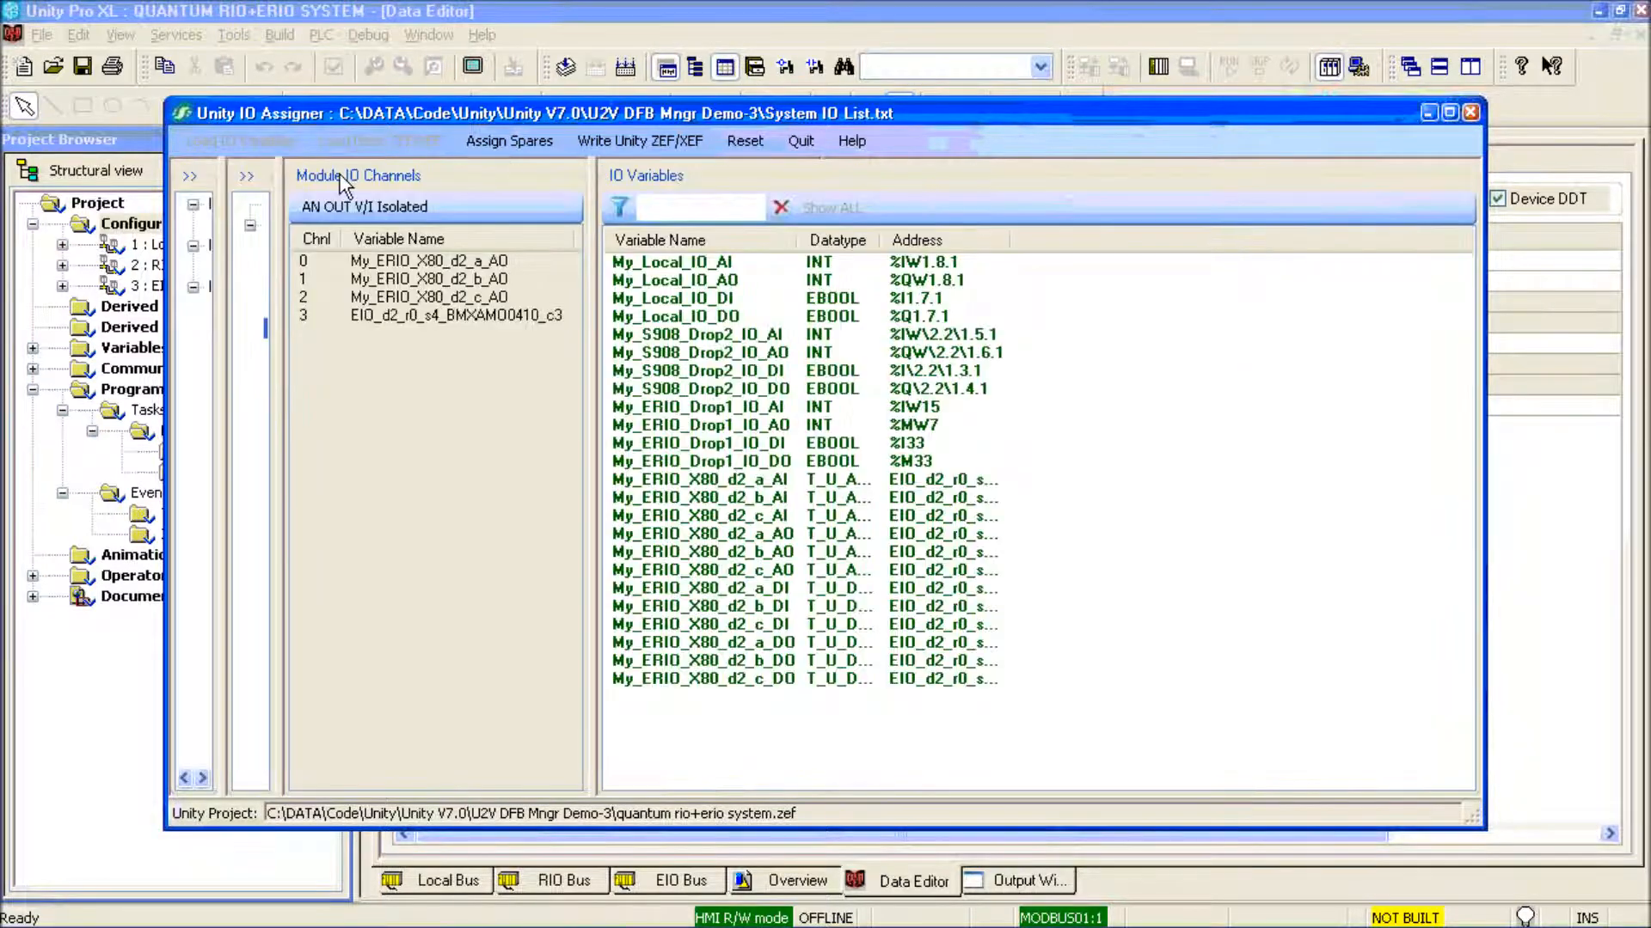
pyautogui.moveTo(800, 247); pyautogui.dragTo(815, 246)
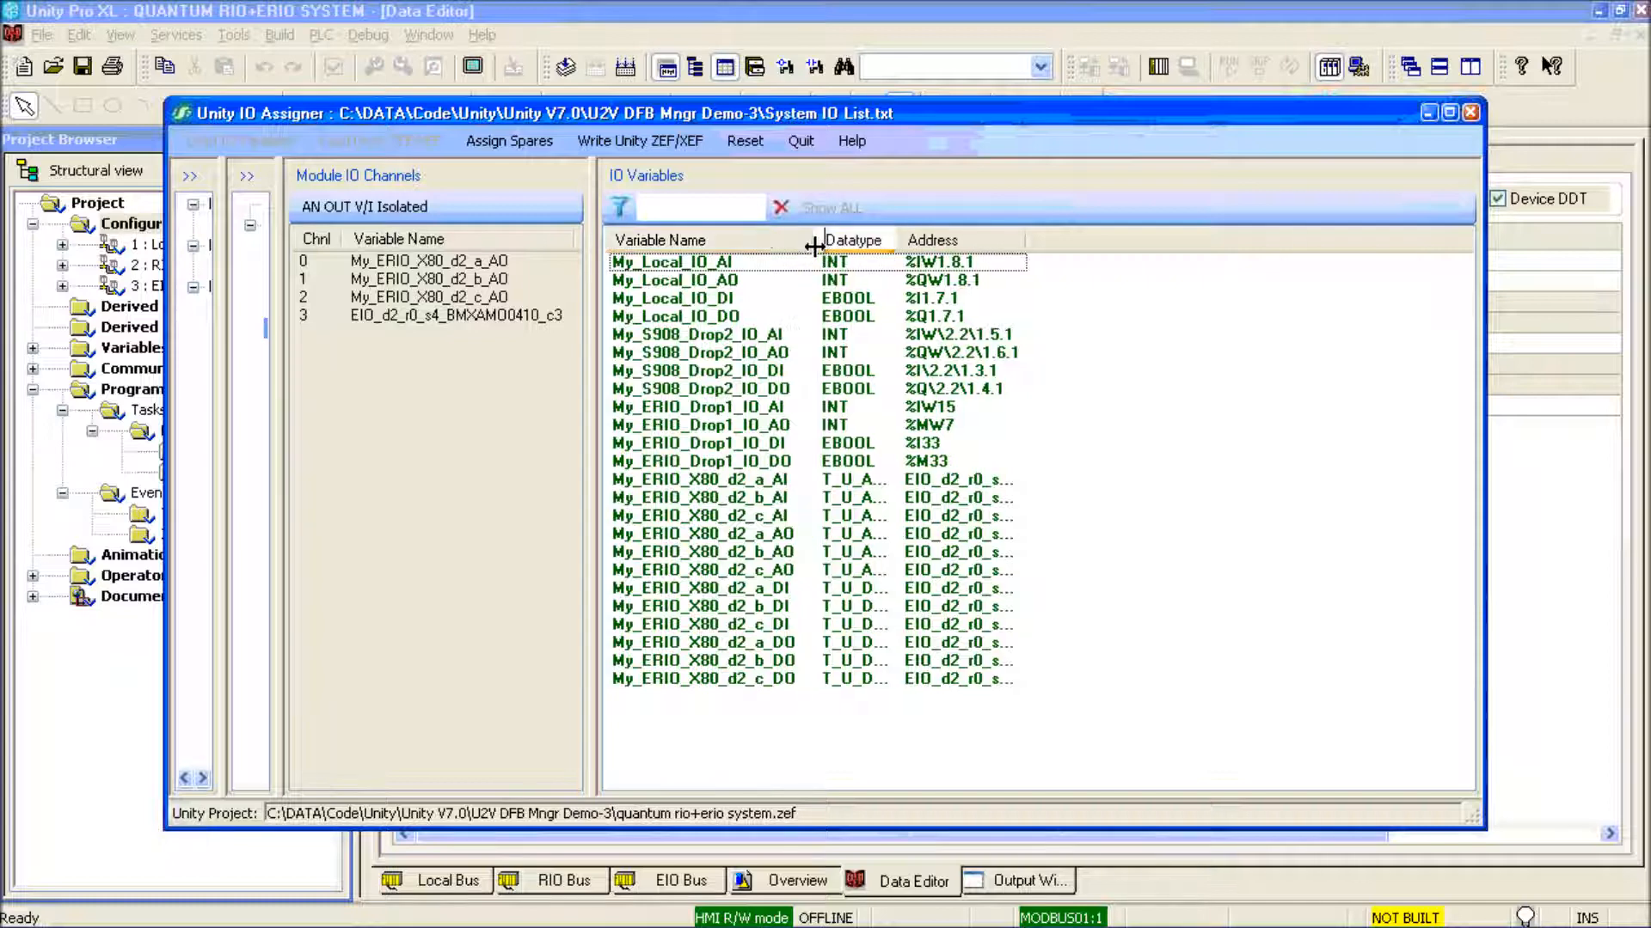
pyautogui.doubleClick(902, 240)
pyautogui.doubleClick(1142, 240)
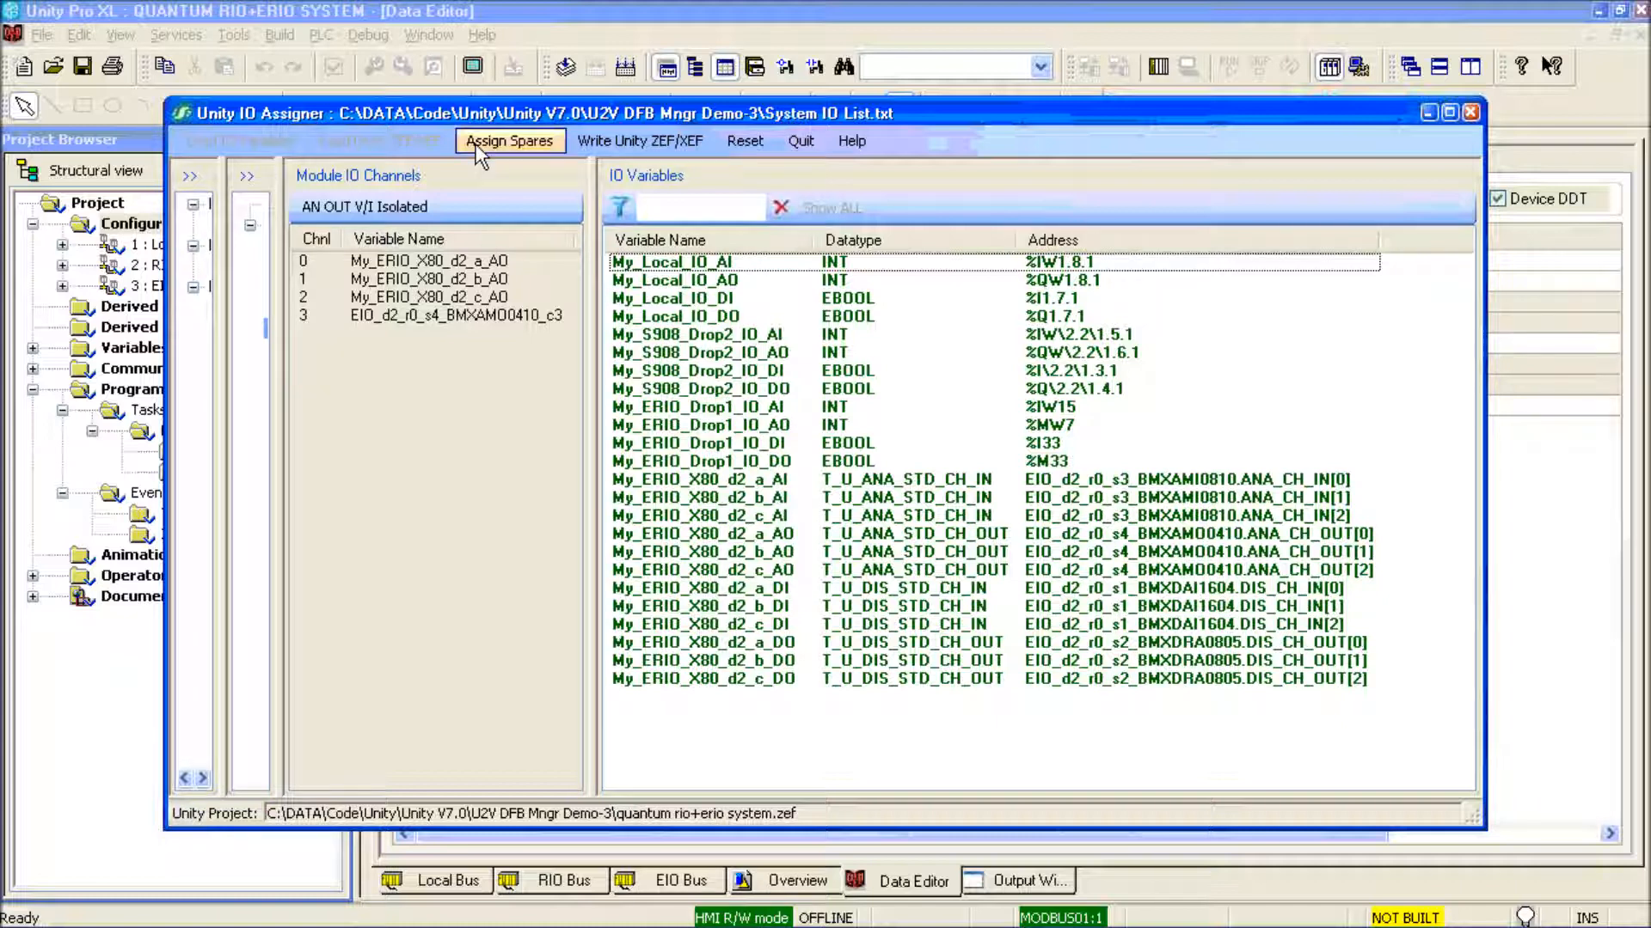
# Write the IO assignments to the Unity project file quantum rio+erio system.zef and quit Unity IO Assigner
pyautogui.click(647, 142)
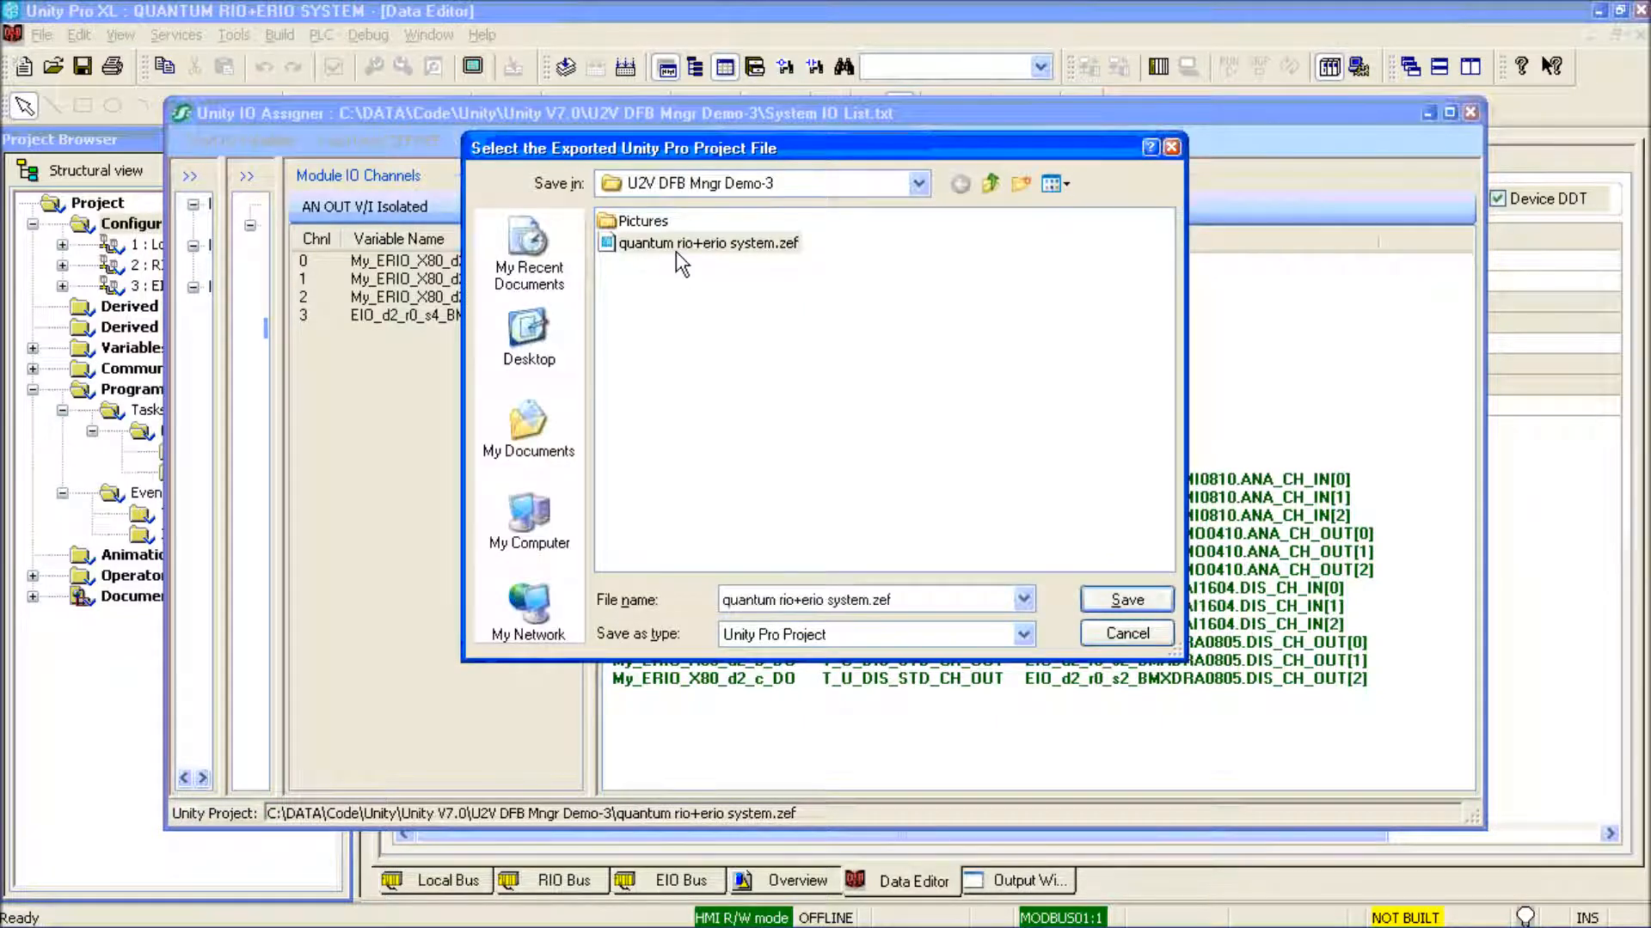
pyautogui.press('Return')
pyautogui.click(778, 536)
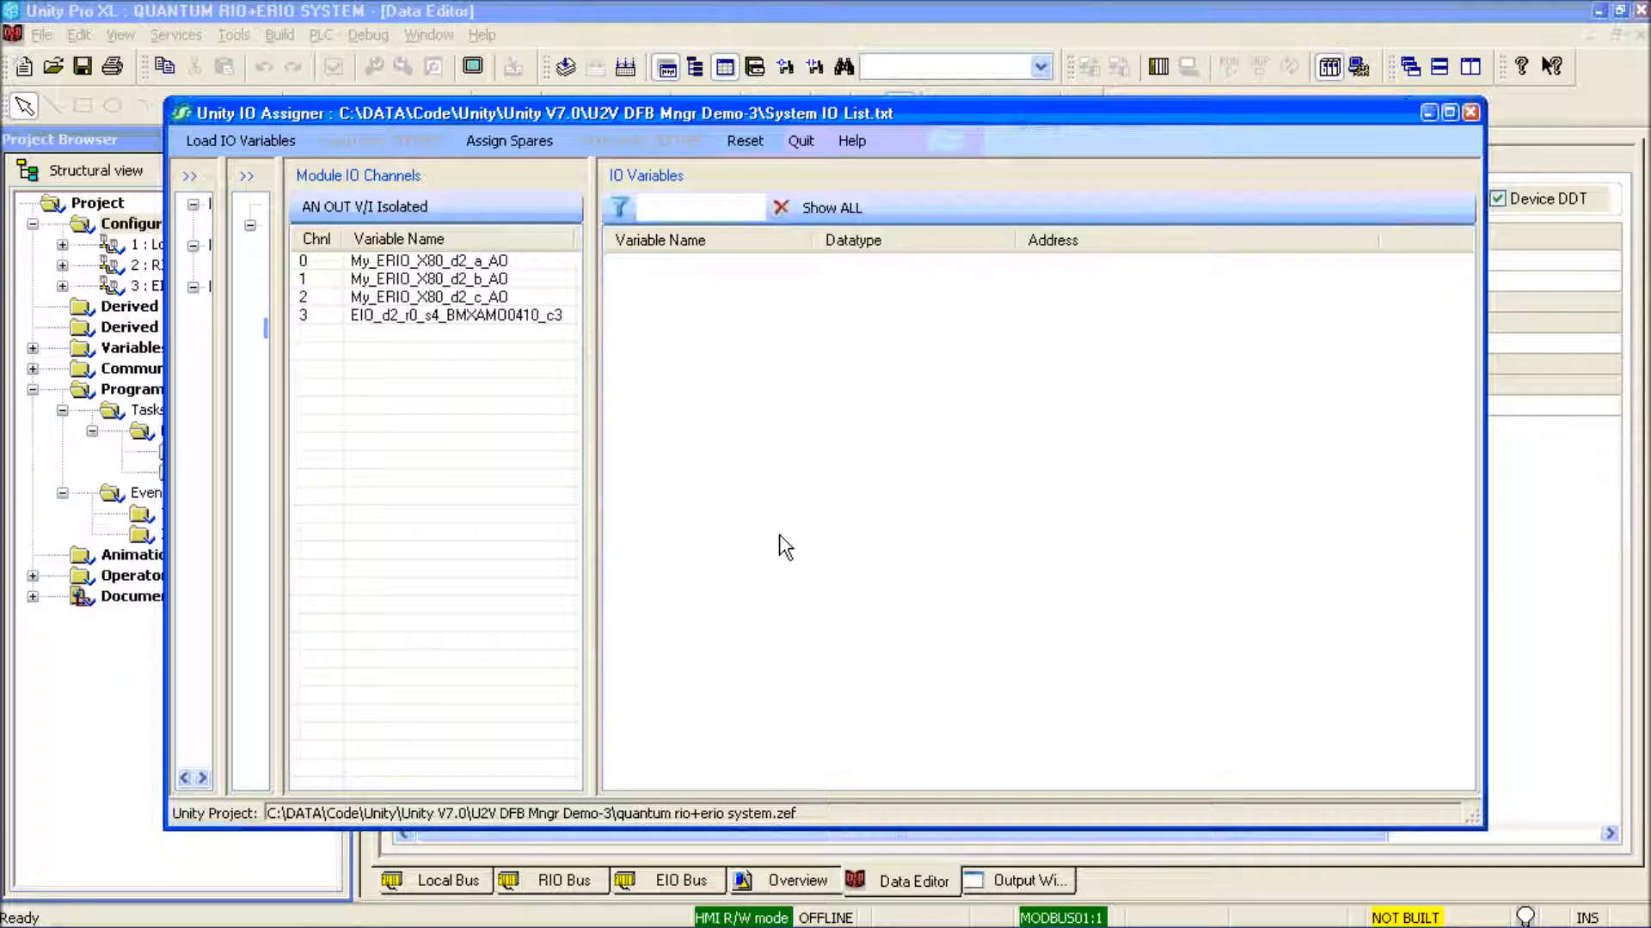
pyautogui.click(798, 141)
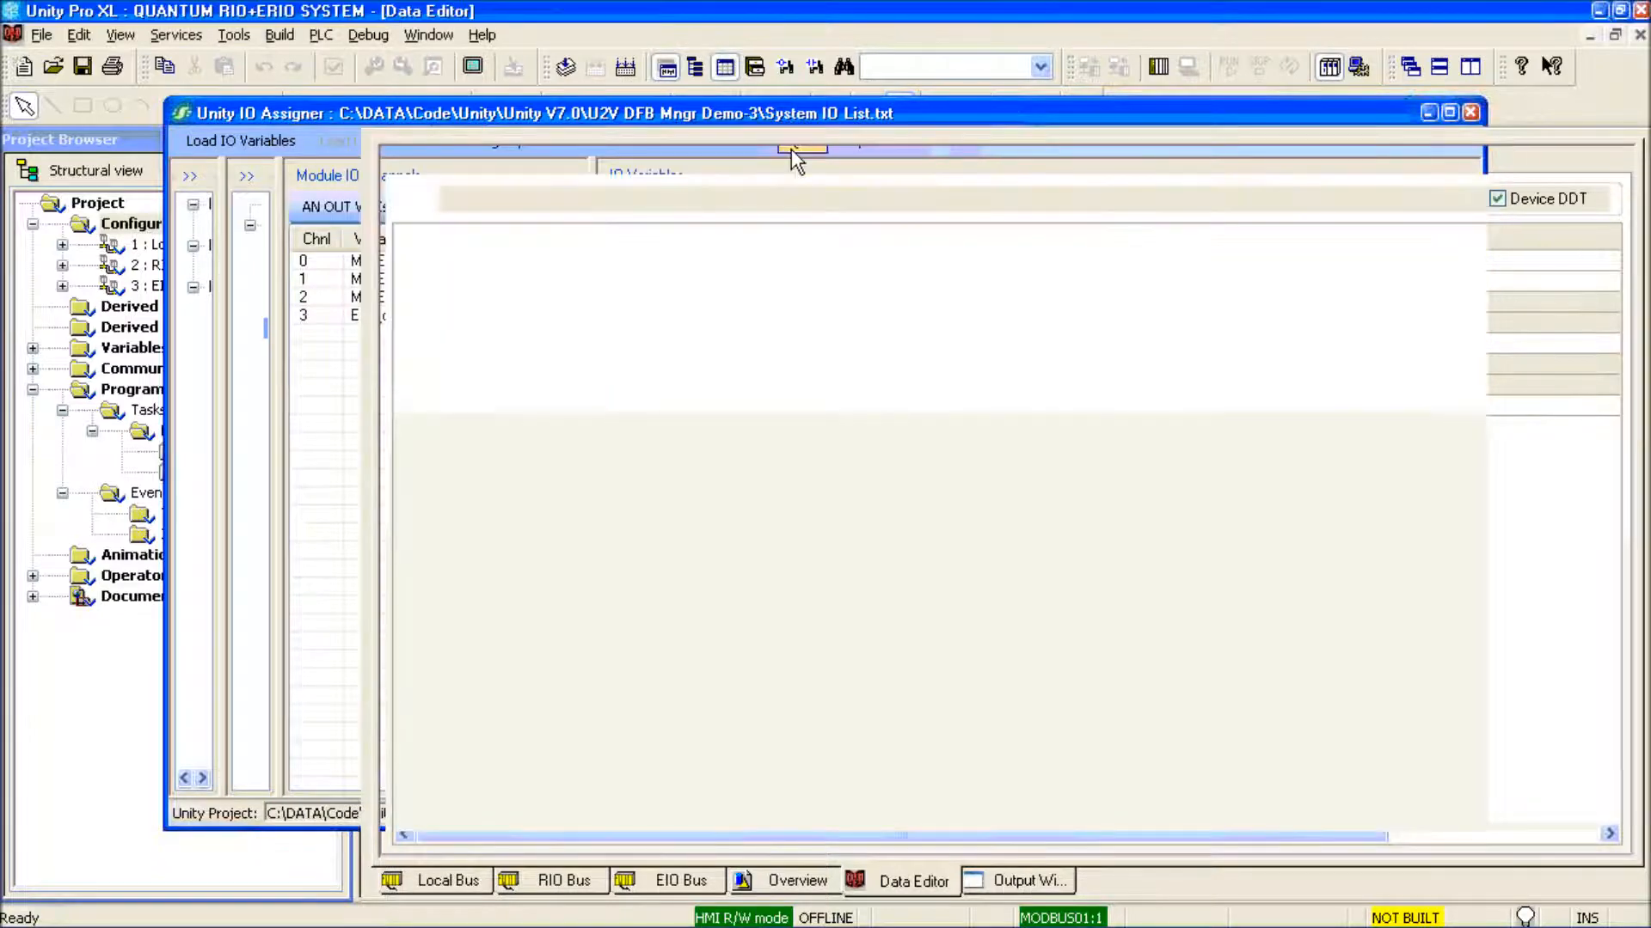
# Switch to the second Unity Pro XL window and open quantum rio+erio system.zef, using the Full Application Exchange Files (*.ZEF) file type
pyautogui.click(1000, 913)
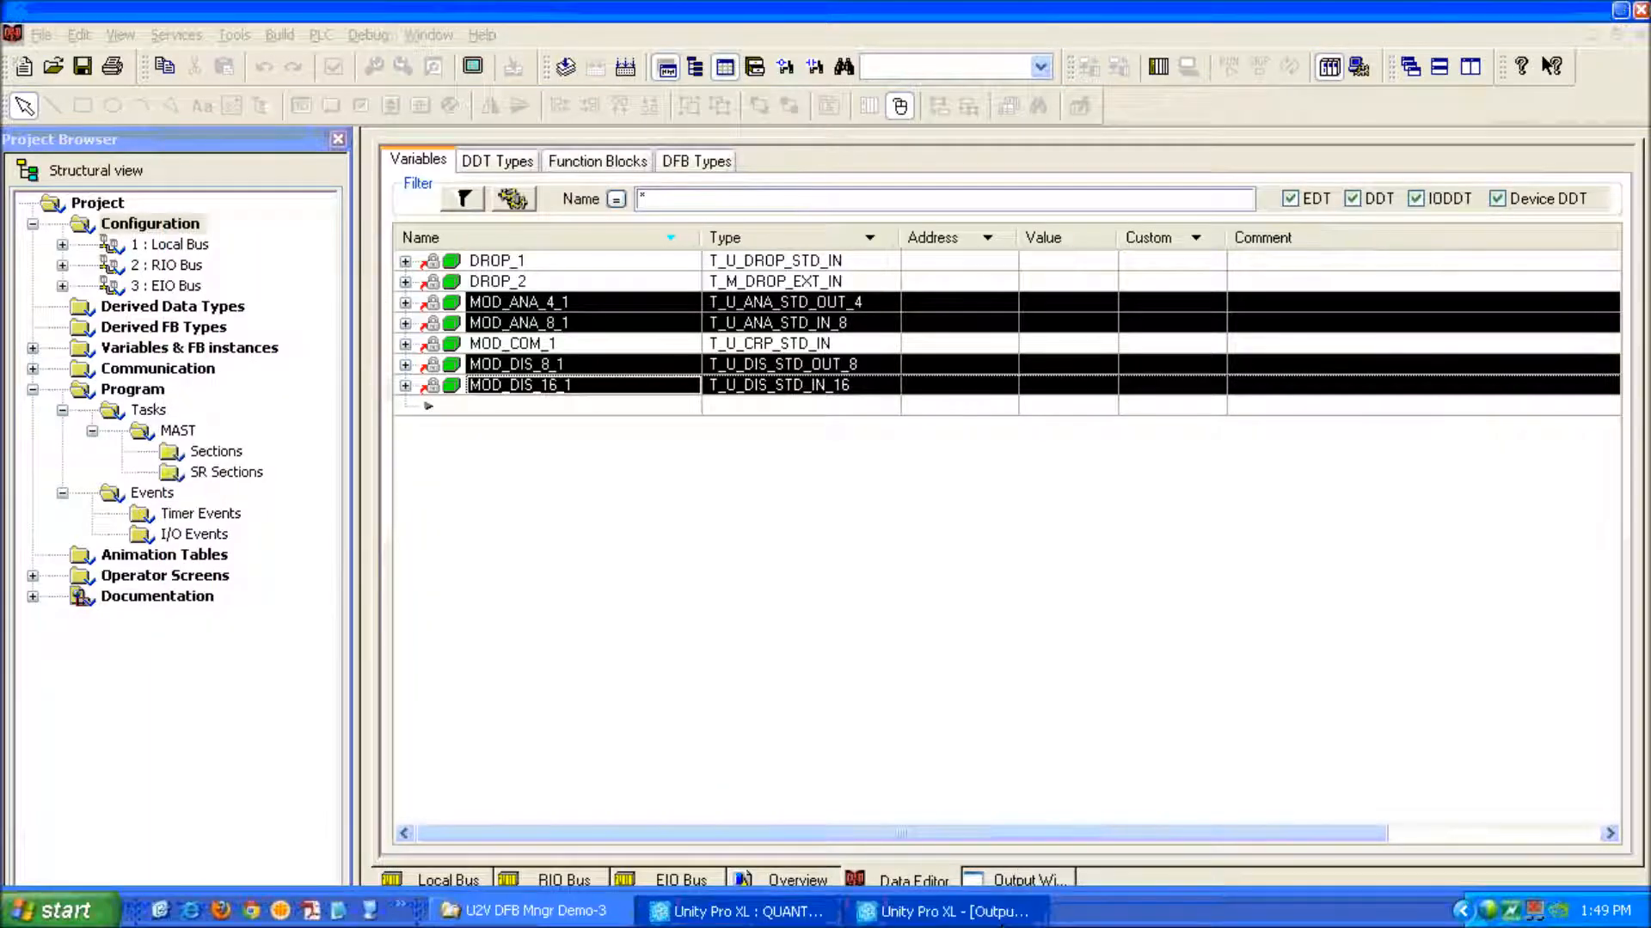
pyautogui.click(52, 67)
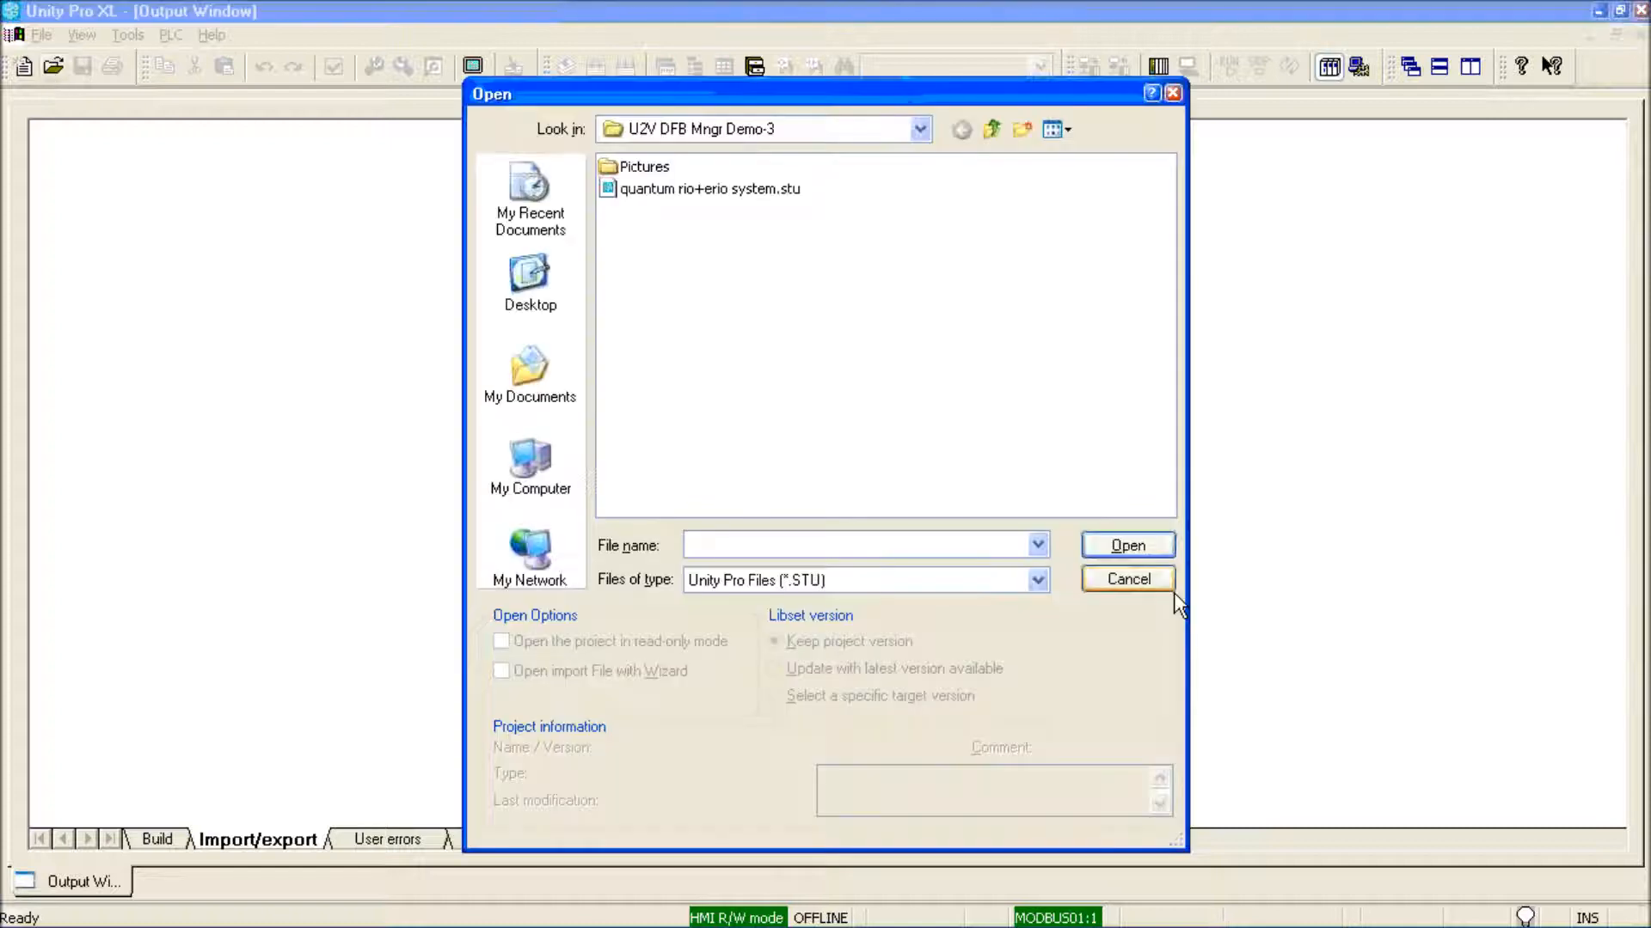
pyautogui.click(1038, 577)
pyautogui.click(994, 618)
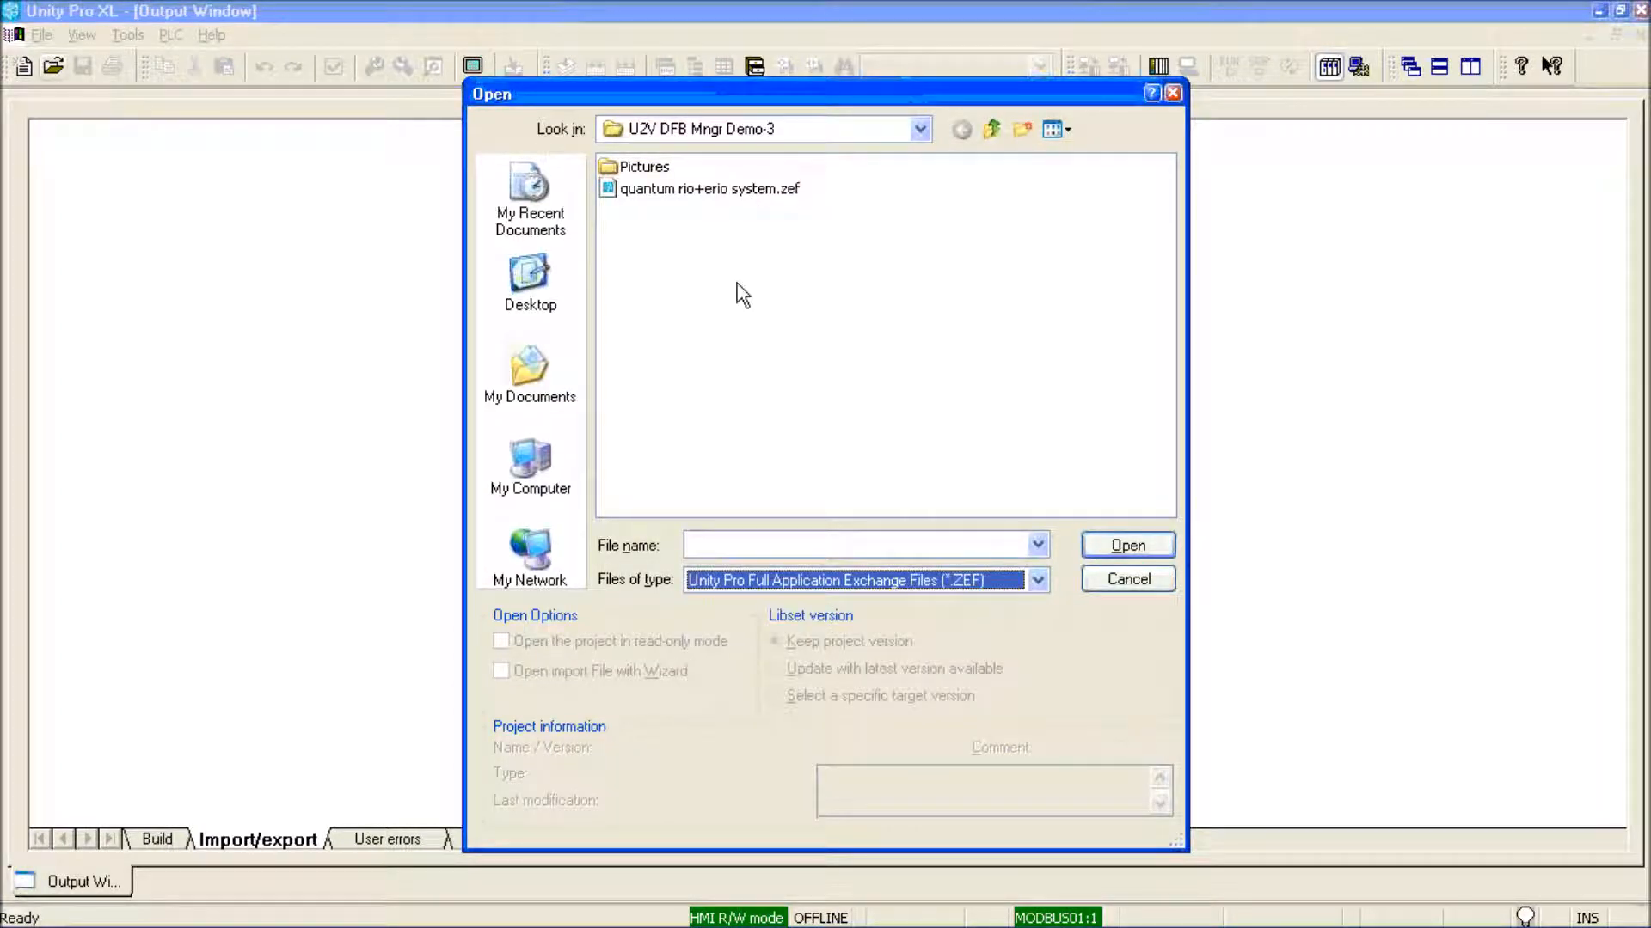
pyautogui.doubleClick(693, 189)
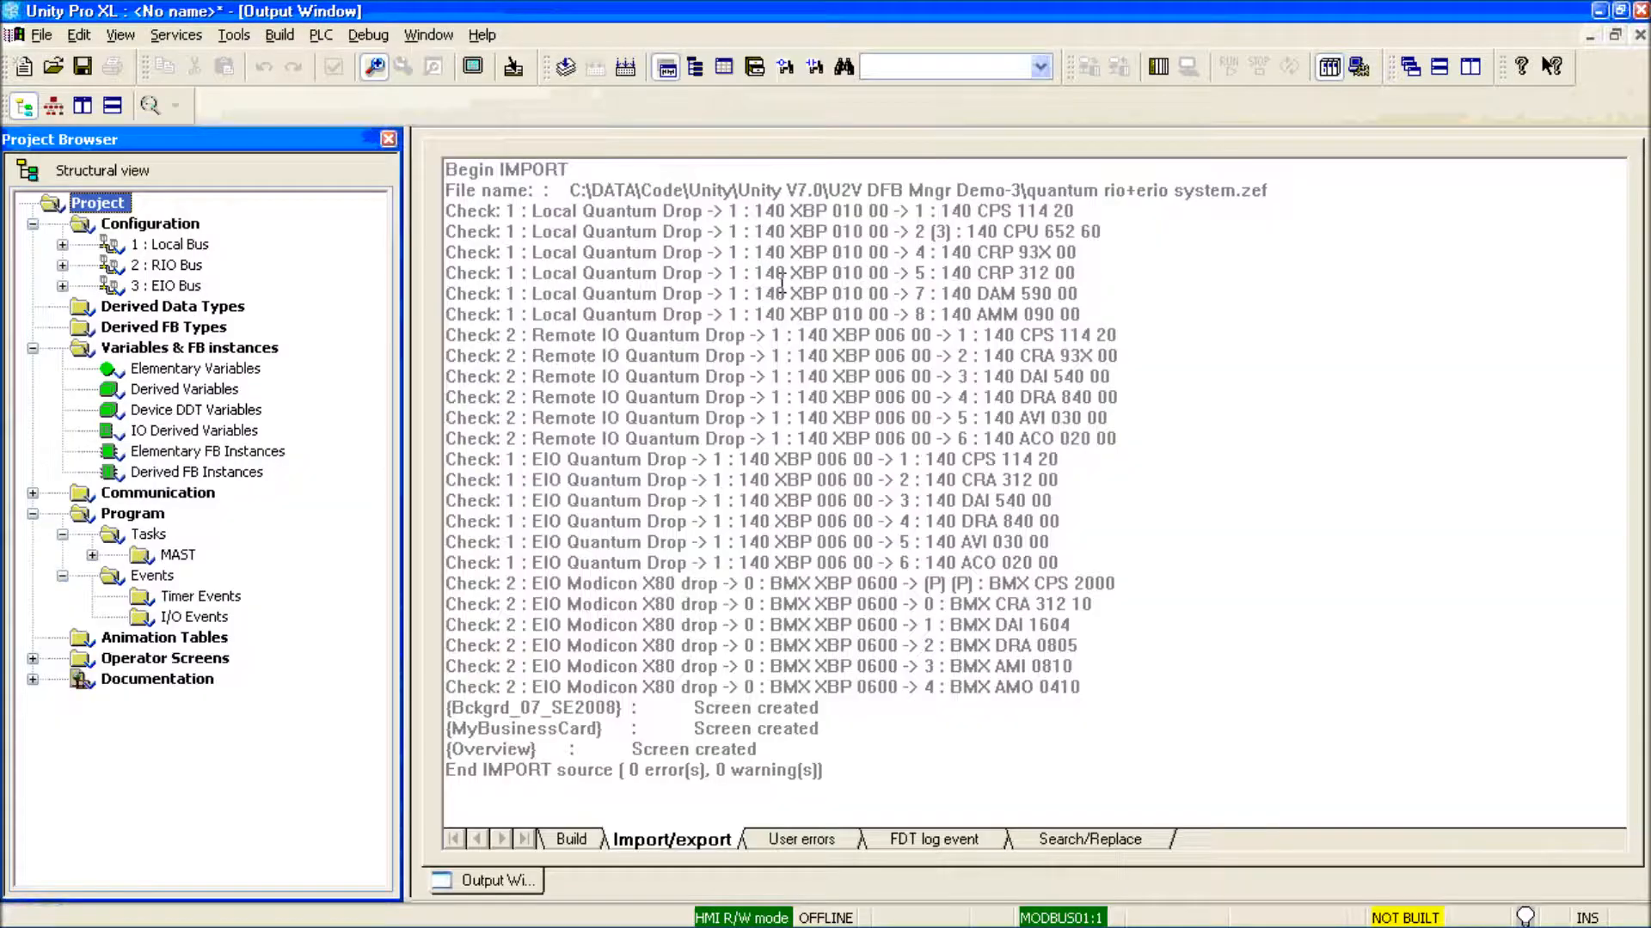
# List the imported project's Device DDT variables, select the four drop 2 module variables, and close the Project Browser to reveal full comments
pyautogui.click(171, 412)
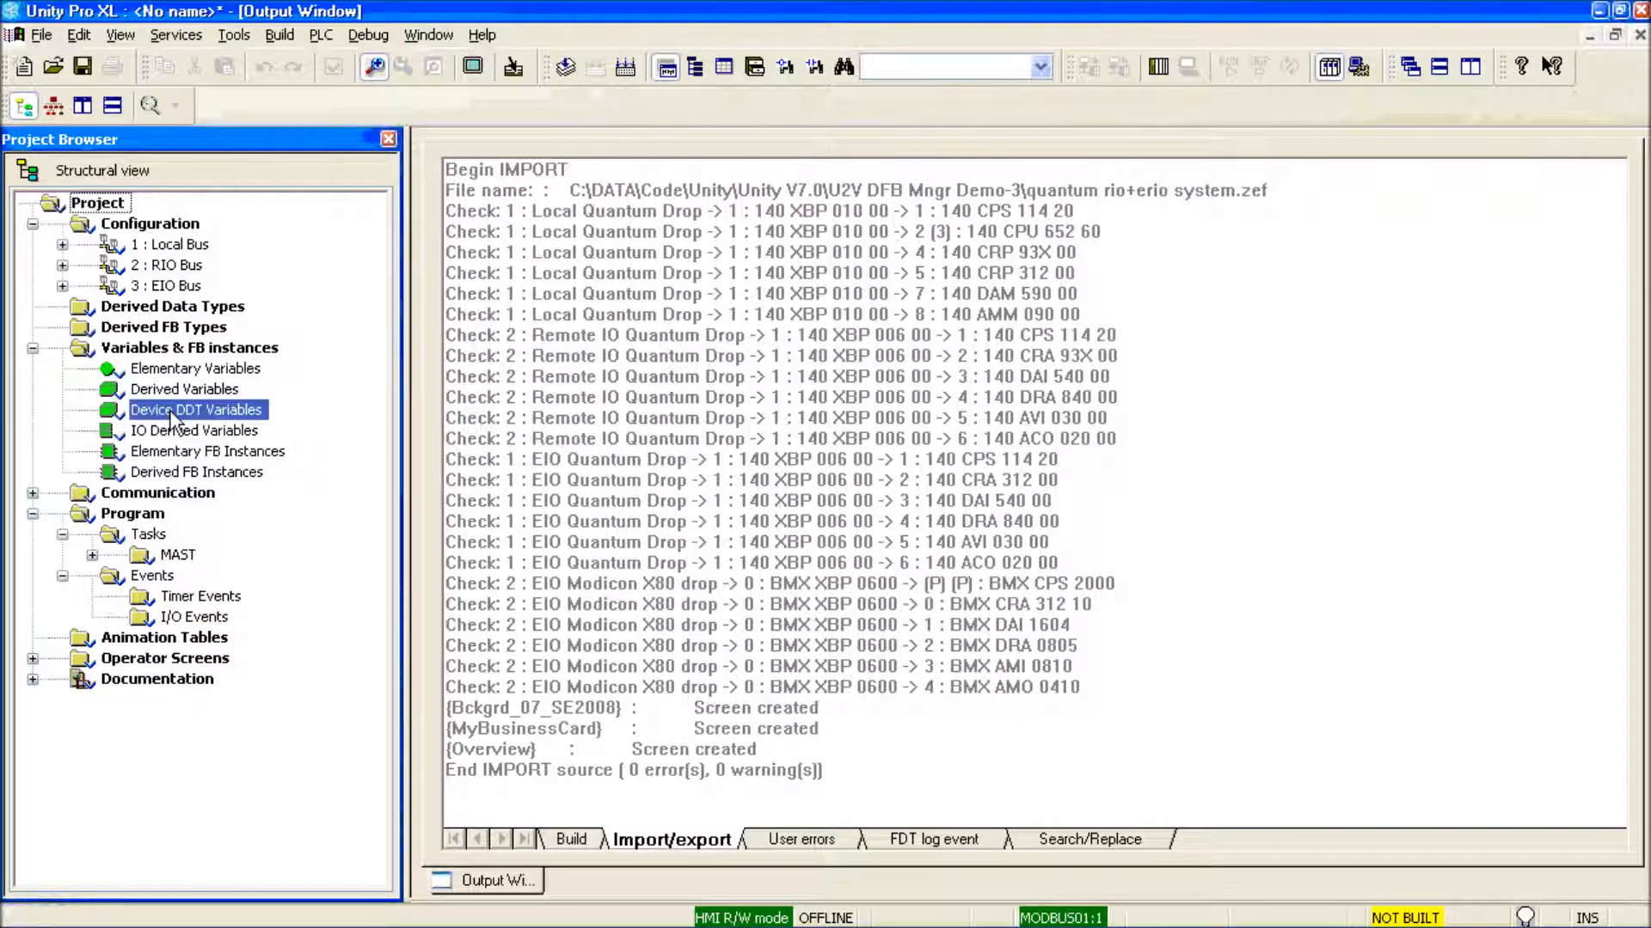
pyautogui.doubleClick(171, 413)
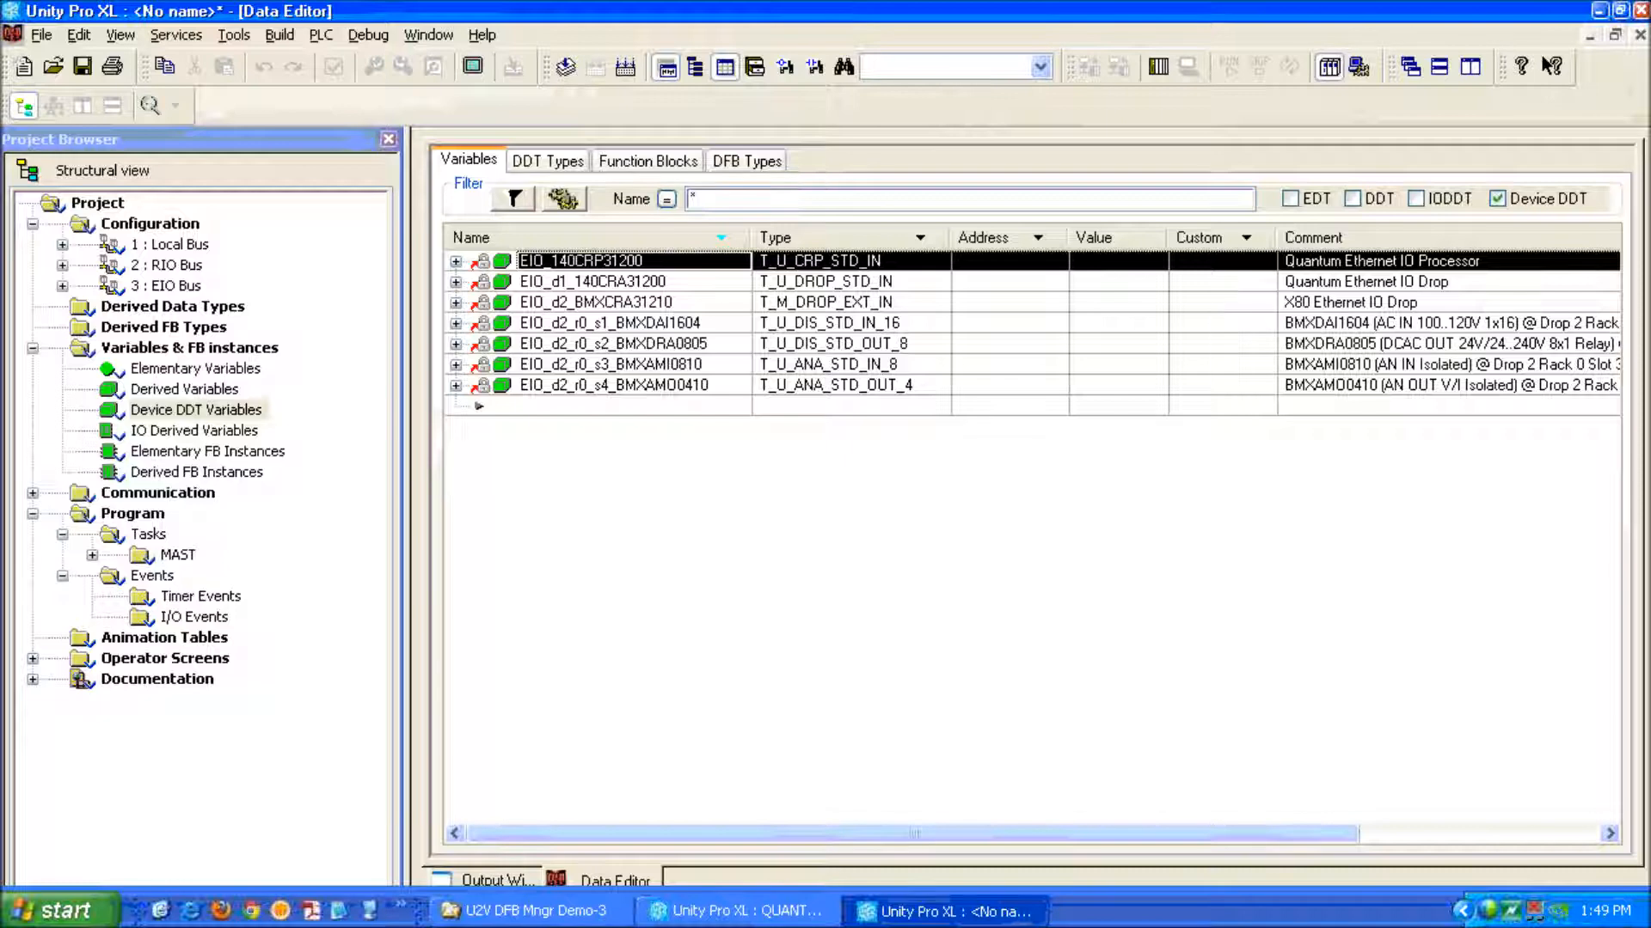
pyautogui.click(719, 321)
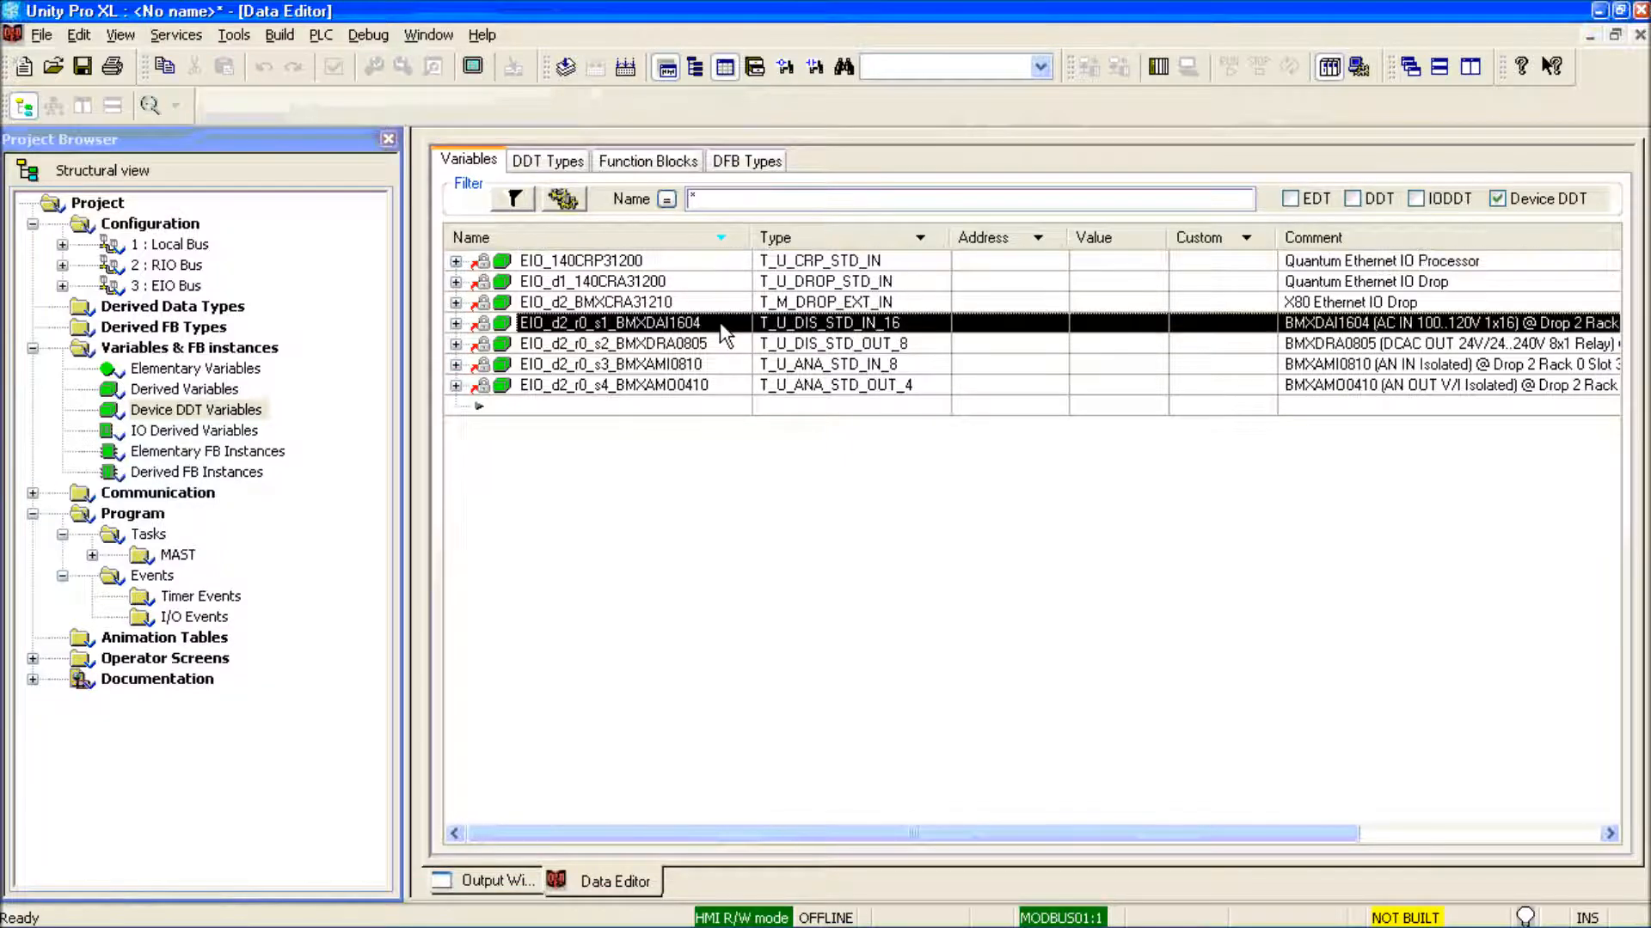
pyautogui.keyDown('shift'); pyautogui.click(730, 386); pyautogui.keyUp('shift')
pyautogui.click(388, 139)
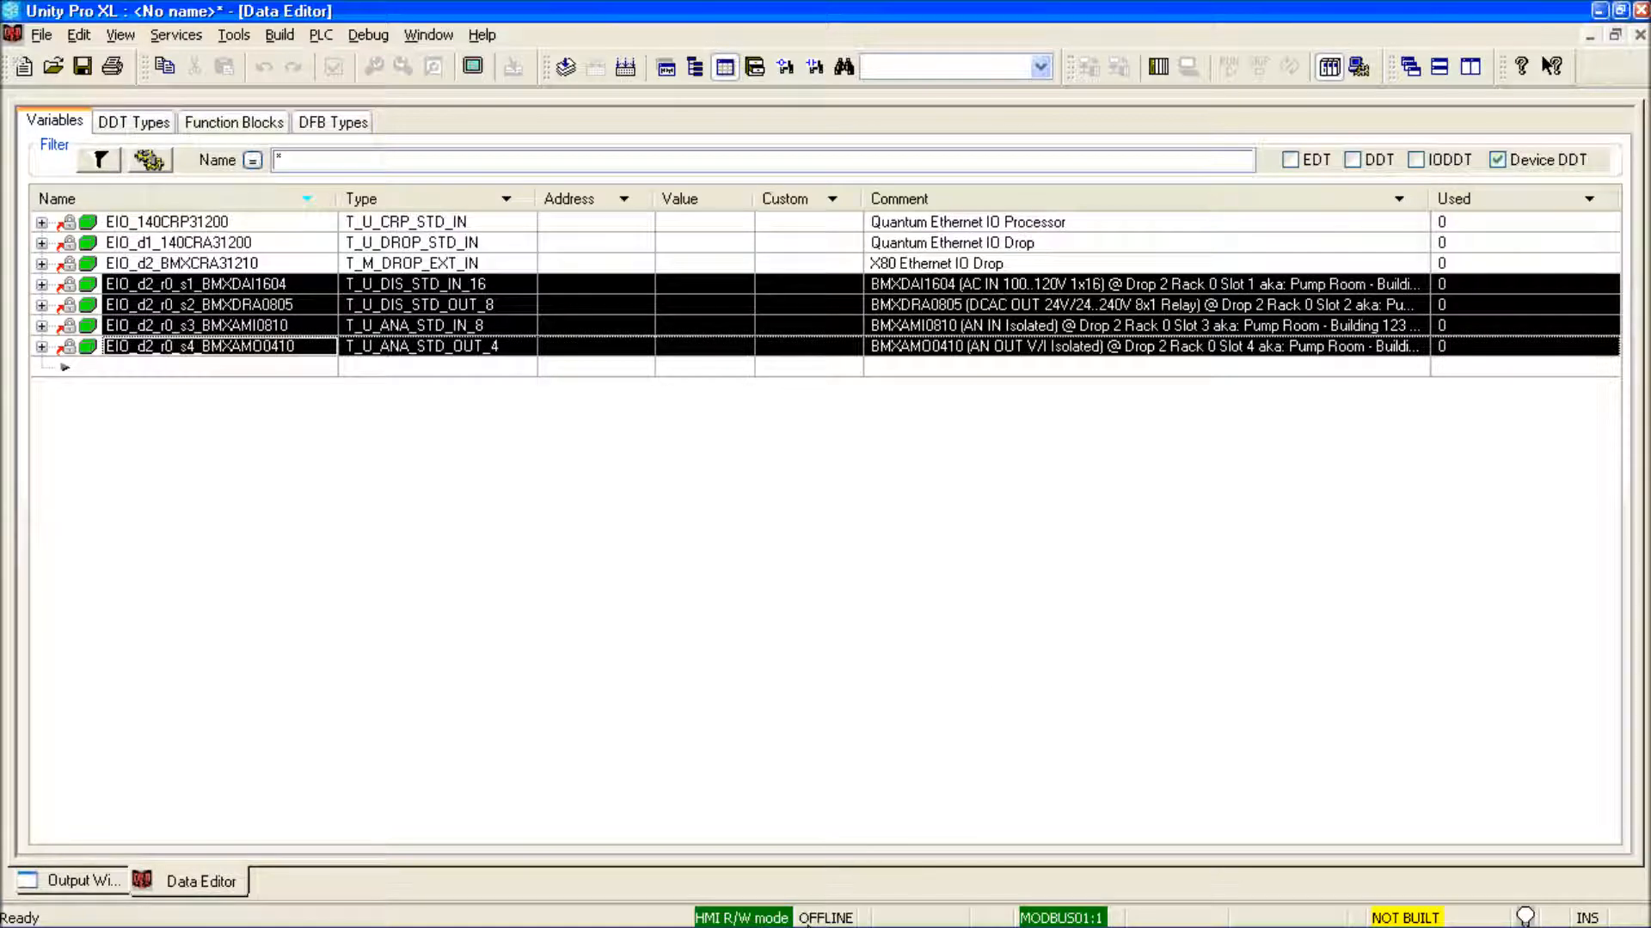
# Switch to the original QUANTUM RIO+ERIO SYSTEM project and expand MOD_ANA_4_1 and its ANA_CH_OUT array to inspect the channels
pyautogui.moveTo(807, 927)
pyautogui.click(745, 911)
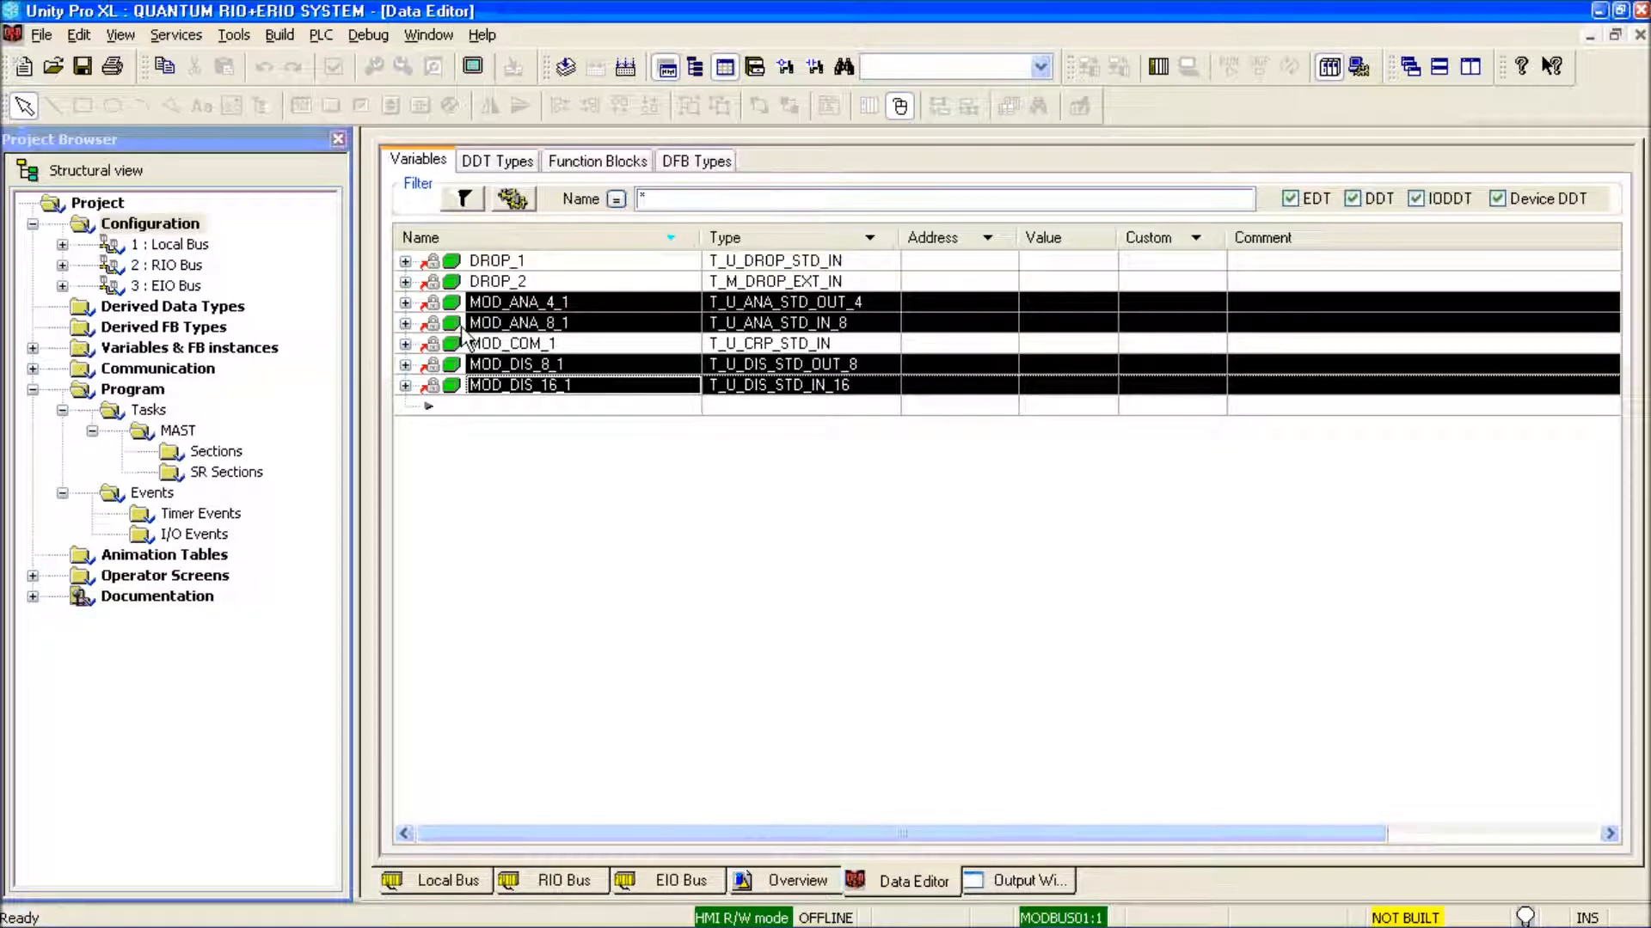
pyautogui.click(405, 302)
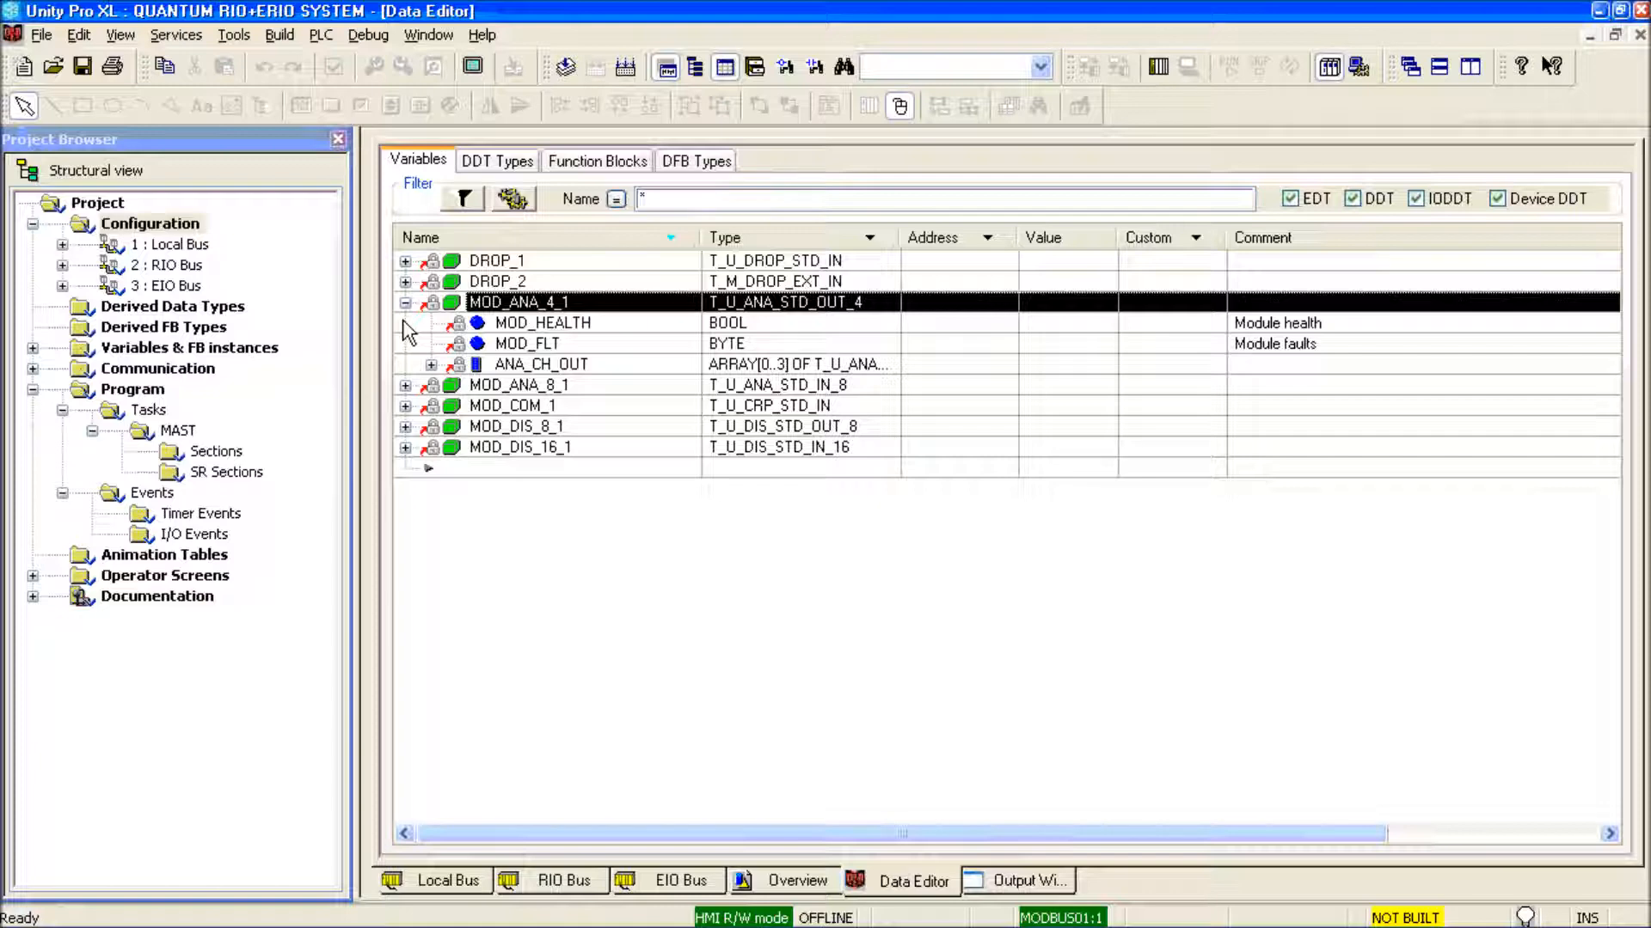
pyautogui.click(430, 365)
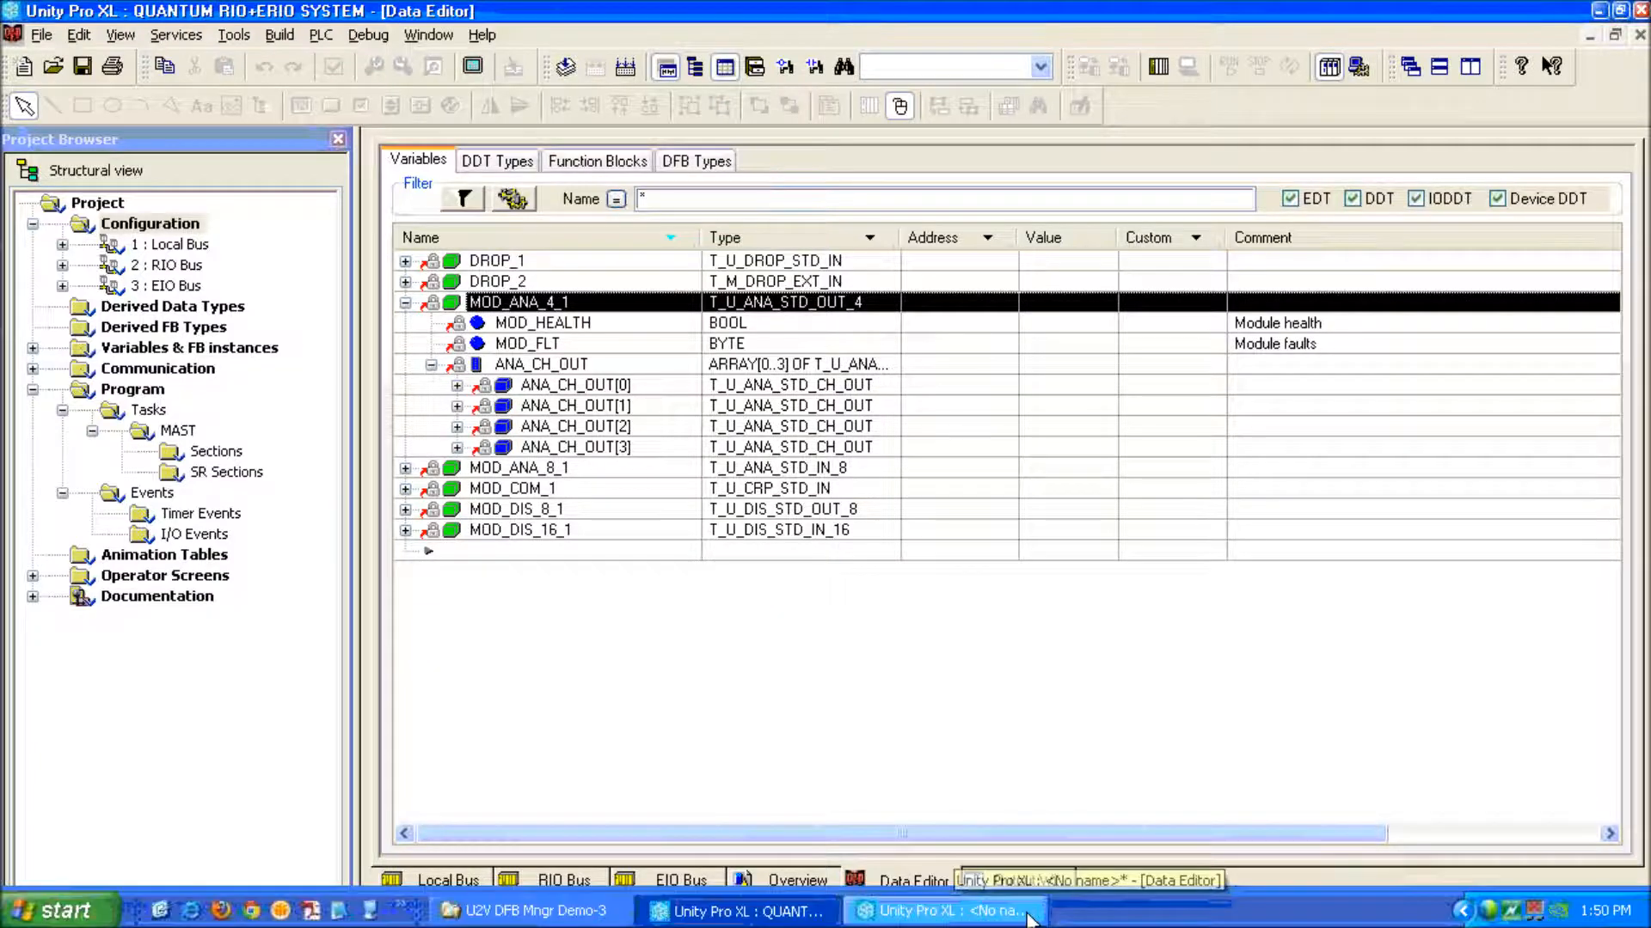
# Return to the imported project and expand EIO_d2_r0_s4_BMXAMO0410 and its ANA_CH_OUT array for comparison
pyautogui.click(958, 909)
pyautogui.click(243, 362)
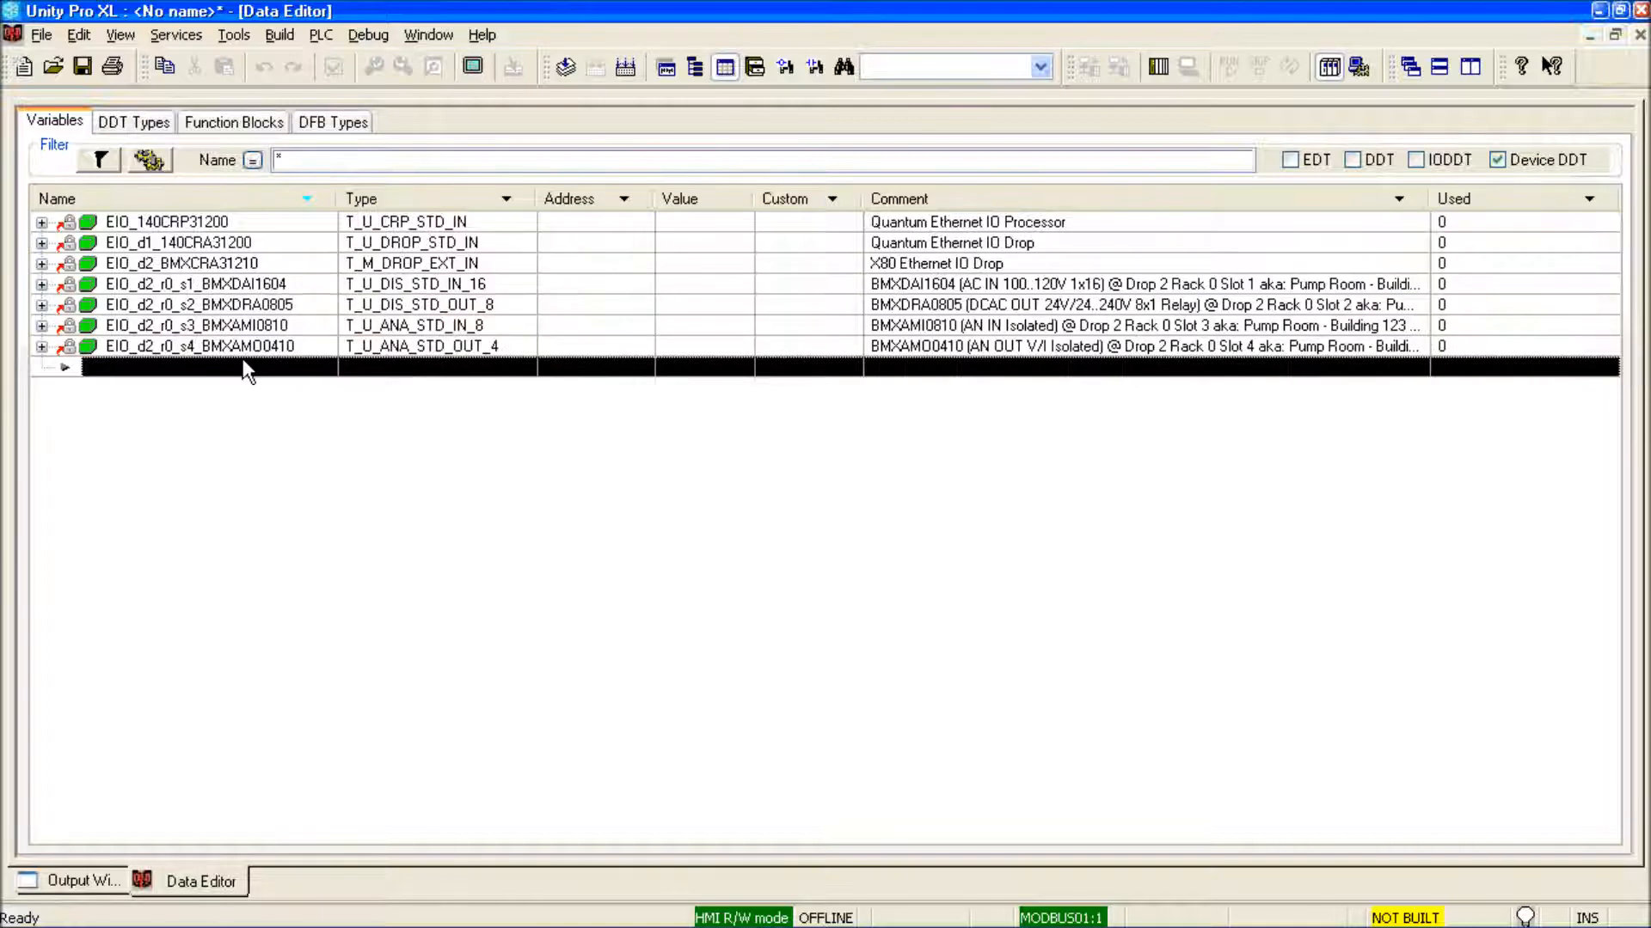
pyautogui.click(41, 346)
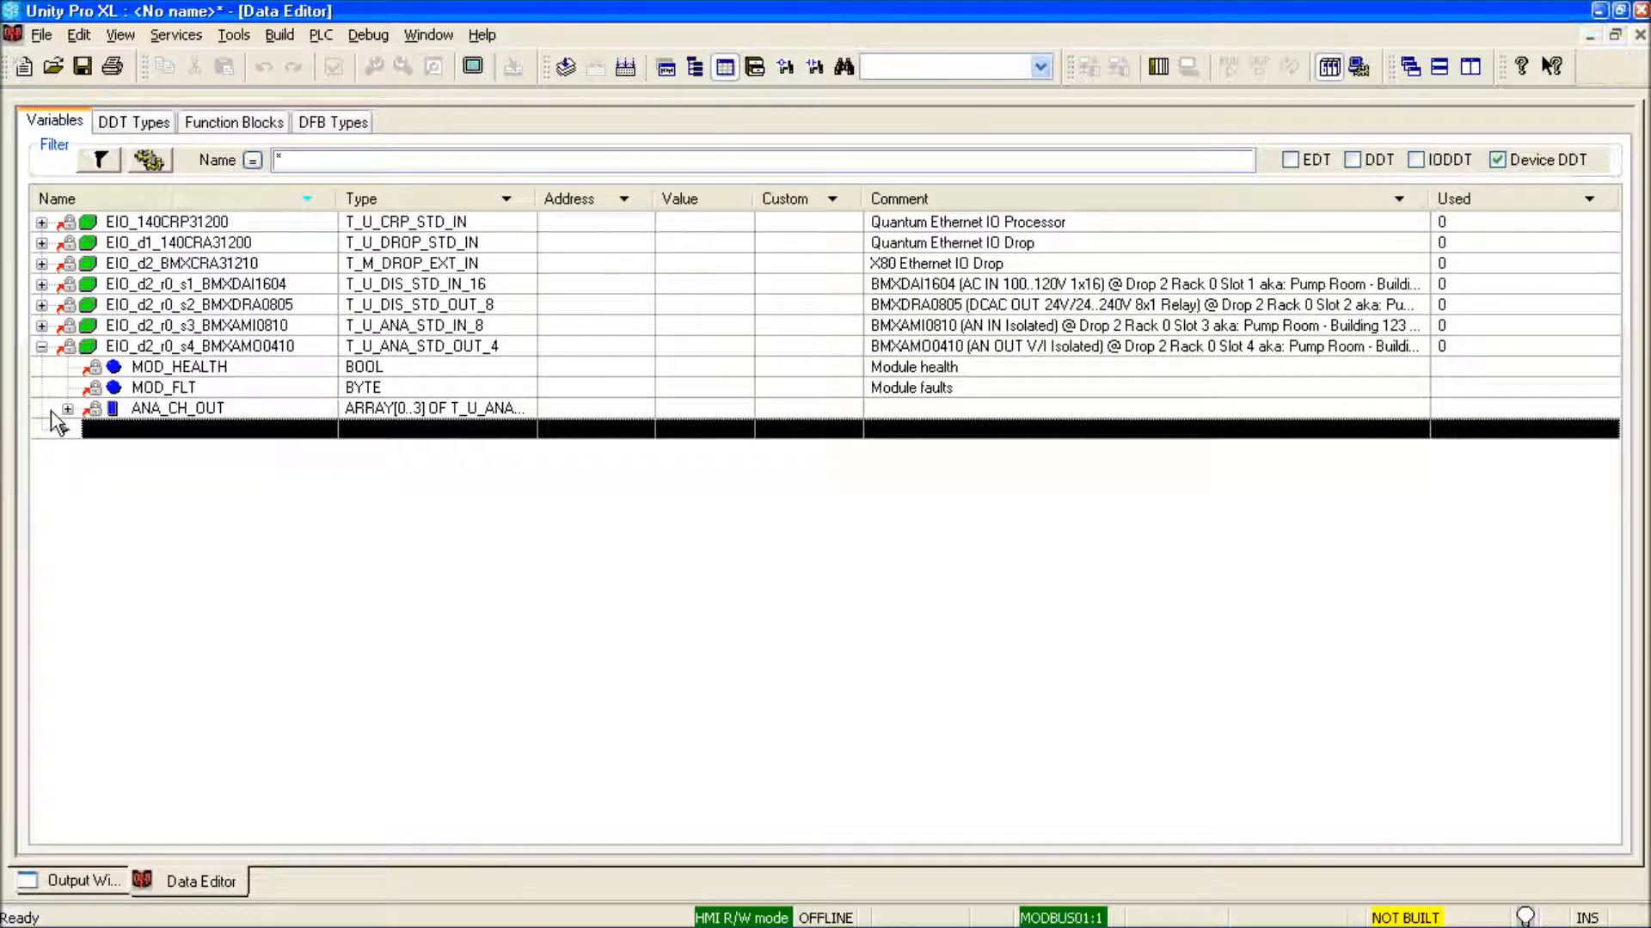
pyautogui.click(67, 410)
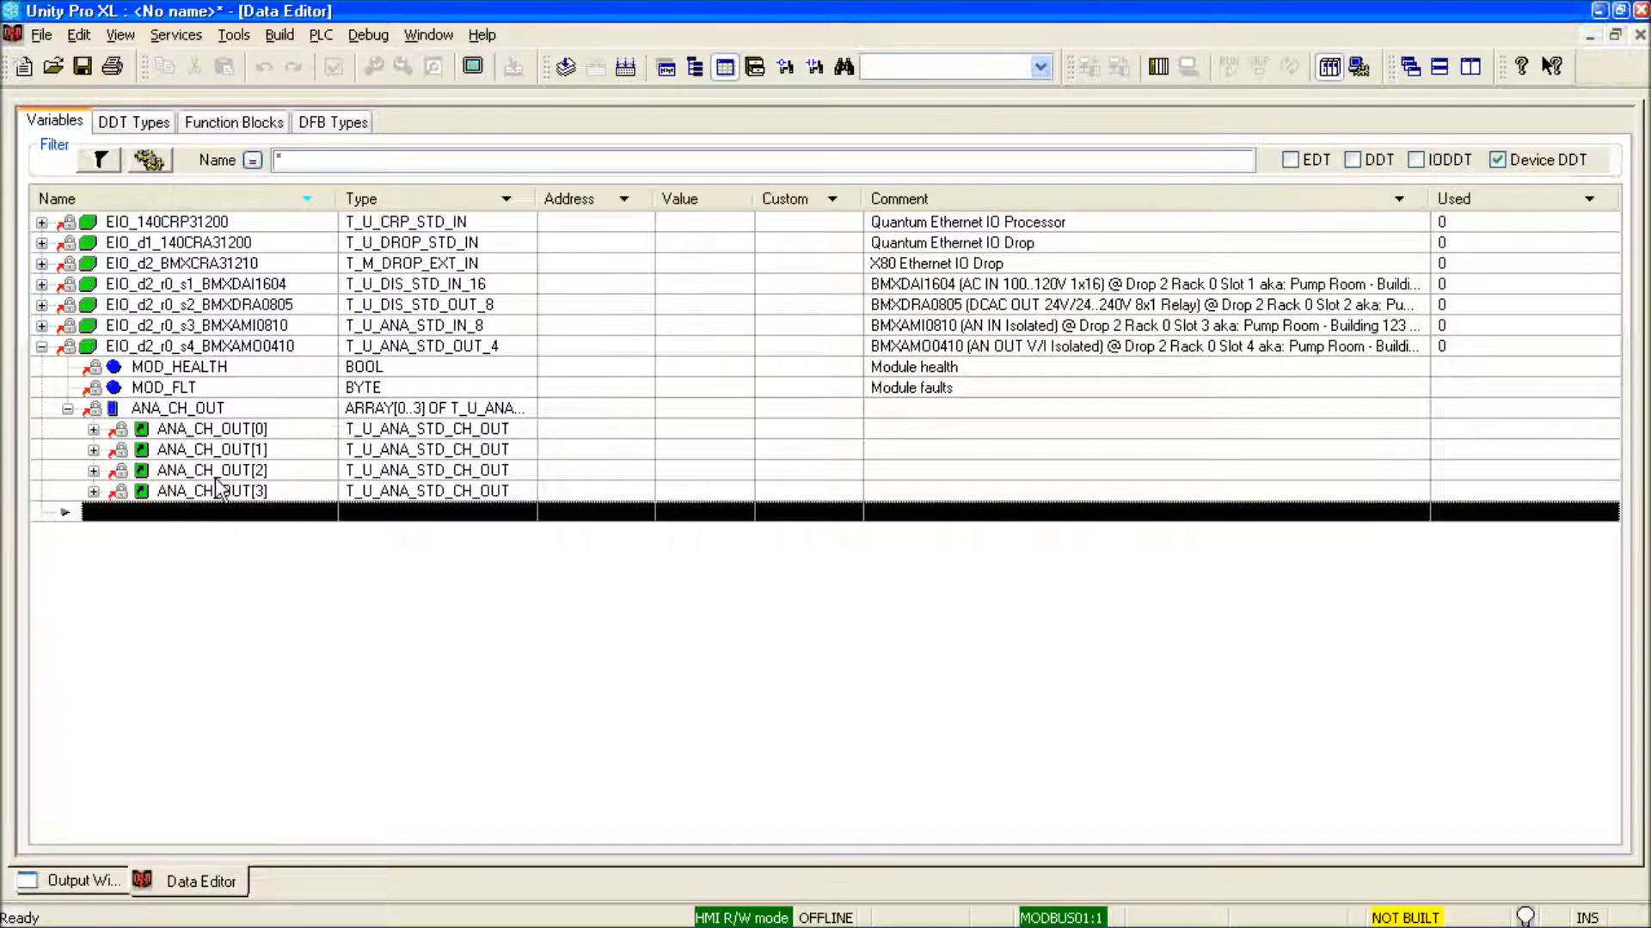
# Include DDT variables in the list and expand EIO_d2_r0_s4_BMXAMO0410 again to examine channels ANA_CH_OUT[0] to ANA_CH_OUT[3]
pyautogui.click(1382, 162)
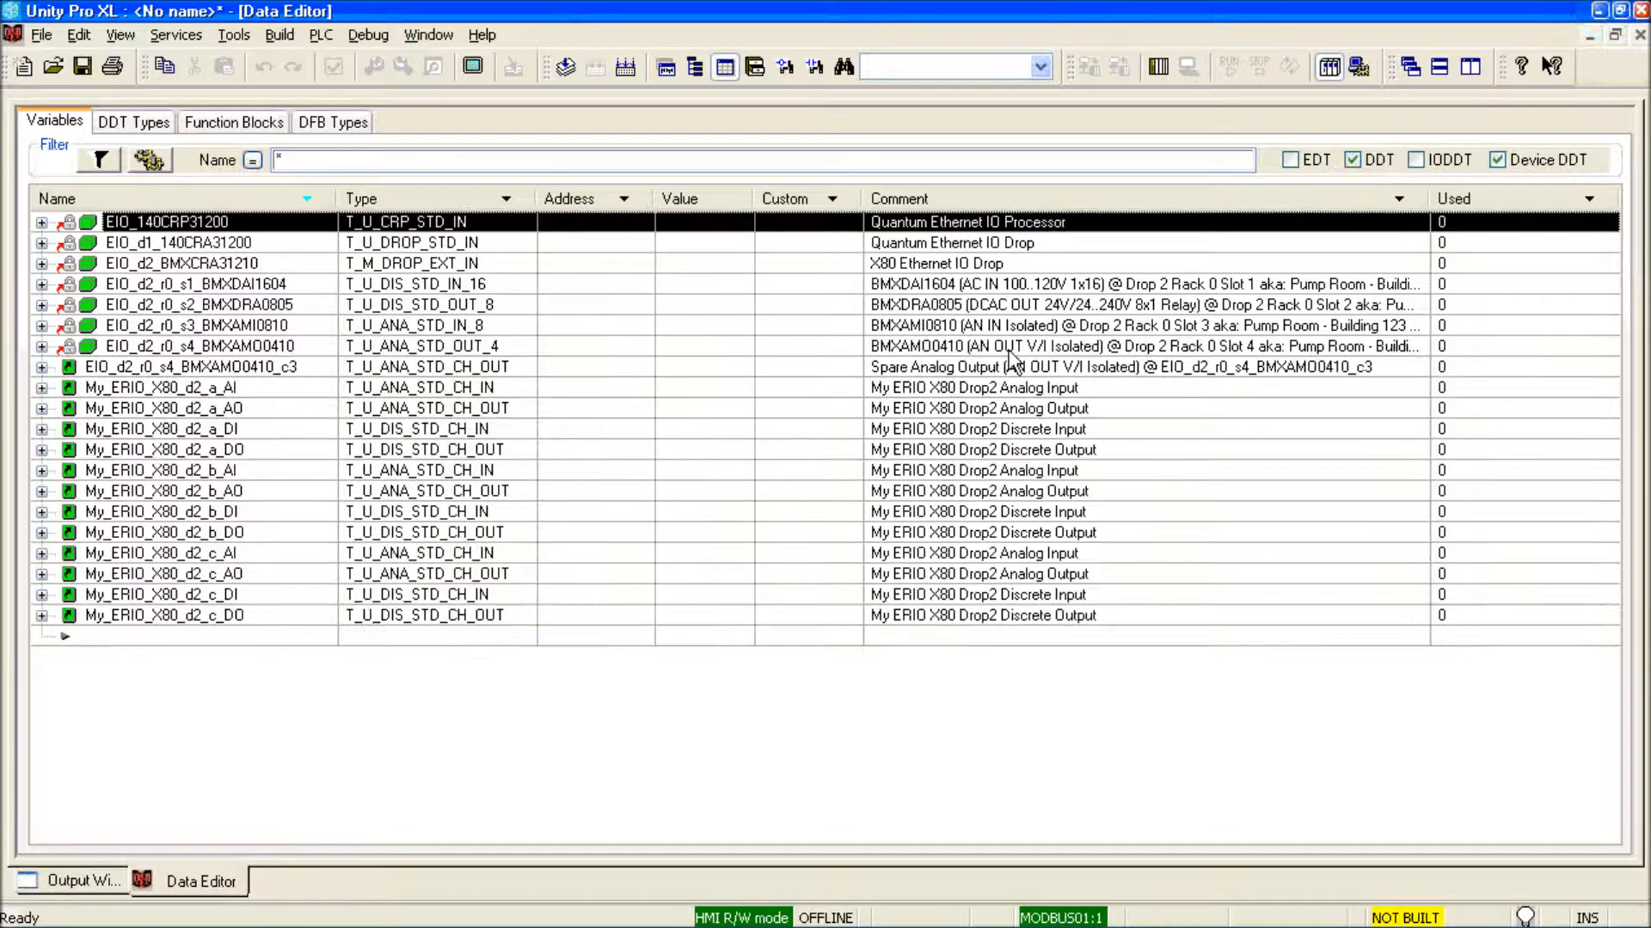
pyautogui.click(41, 346)
pyautogui.click(60, 410)
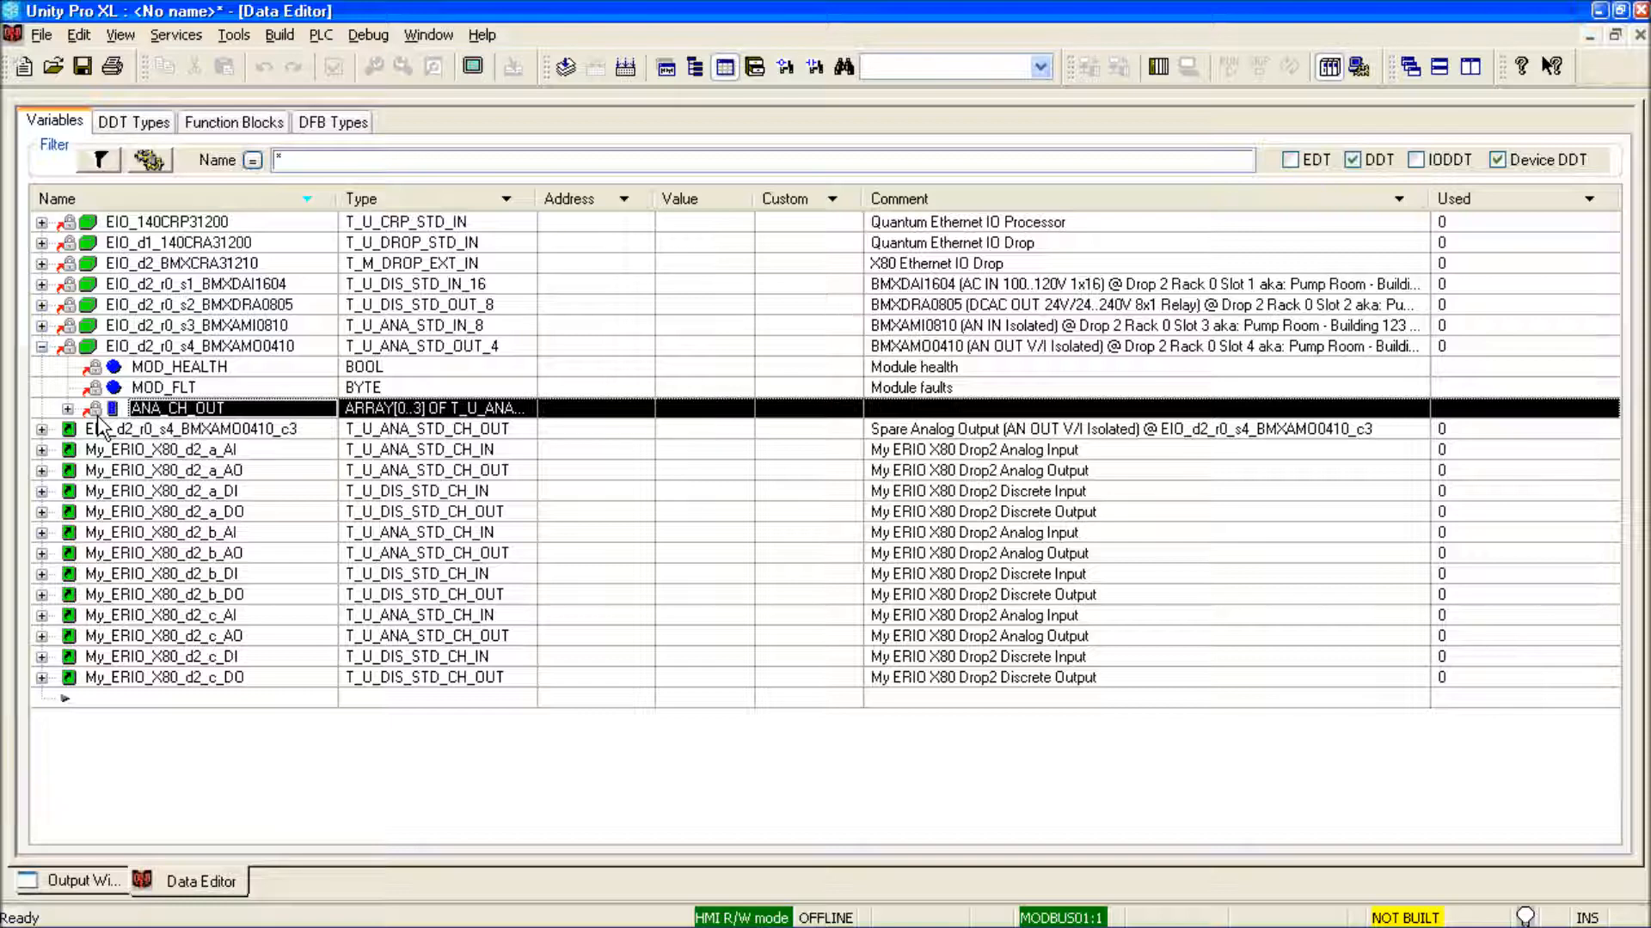
pyautogui.click(67, 410)
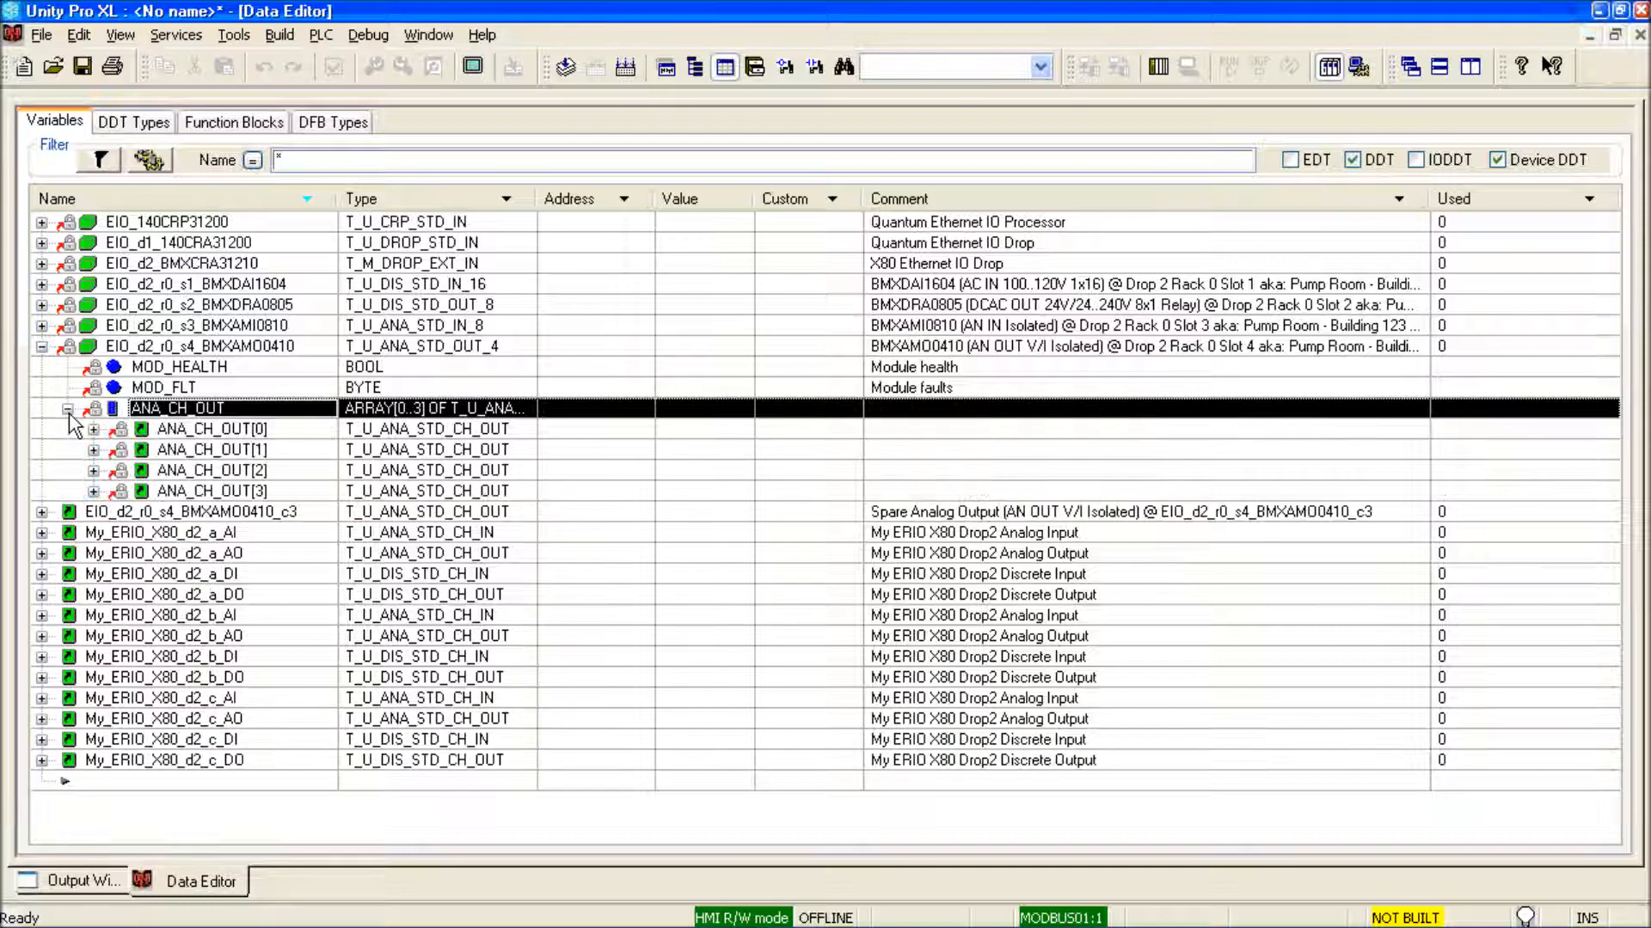
pyautogui.click(247, 430)
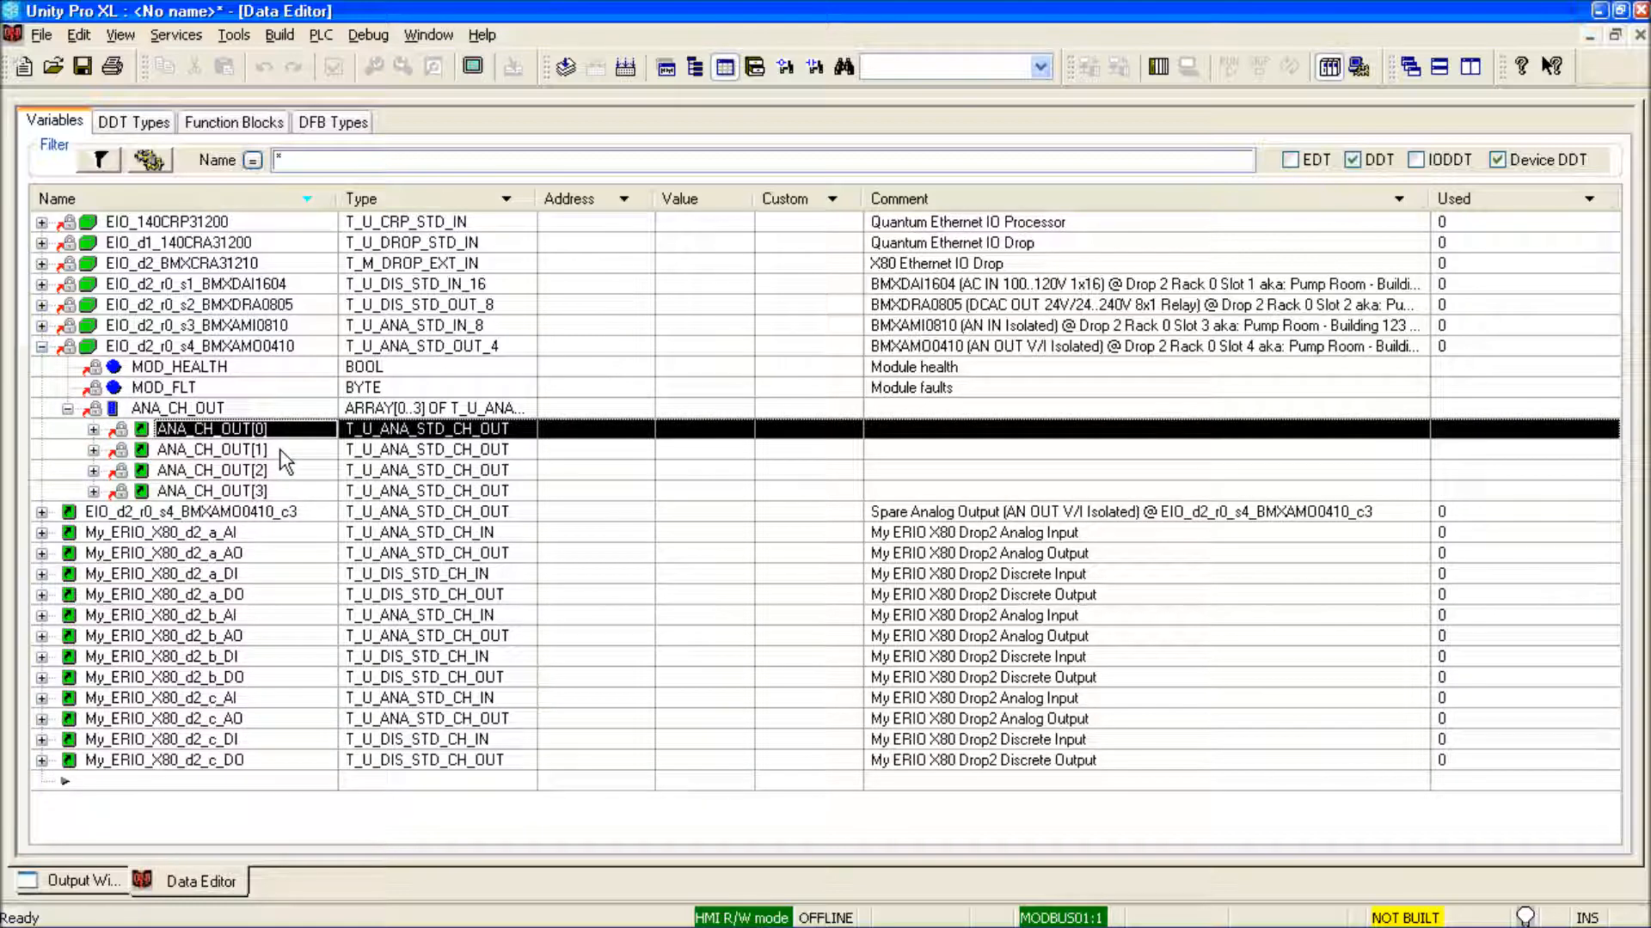
pyautogui.click(274, 493)
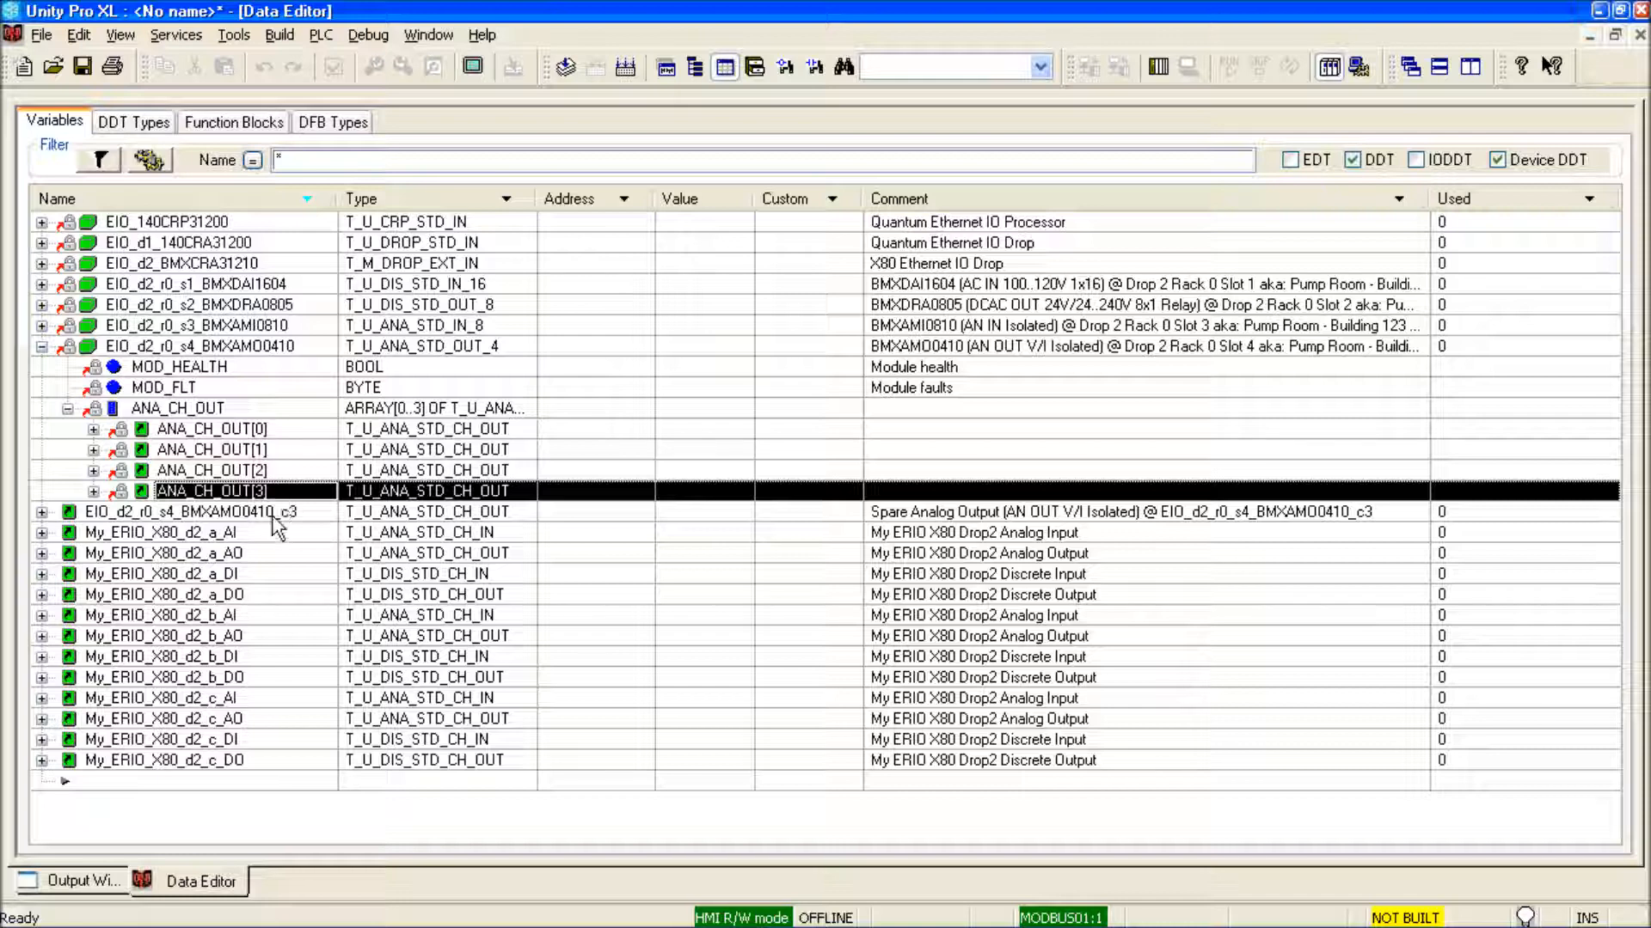
# Inspect the data properties of ANA_CH_OUT[3] and its alias EIO_d2_r0_s4_BMXAMO0410_c3, and close the properties
pyautogui.rightClick(181, 489)
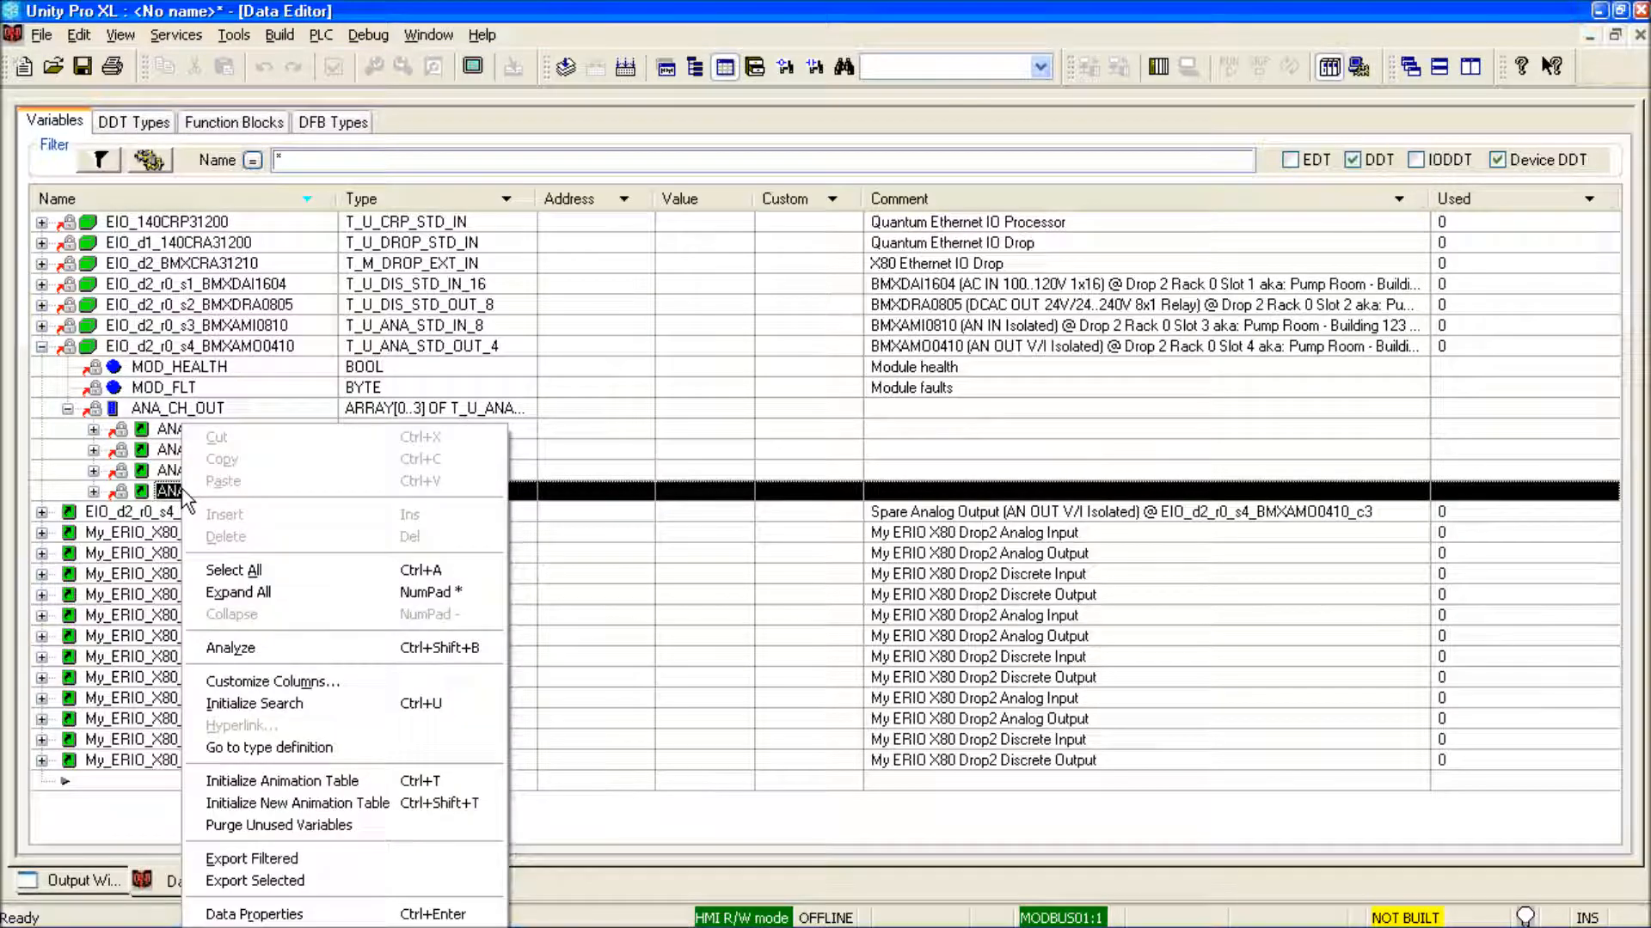
pyautogui.click(289, 913)
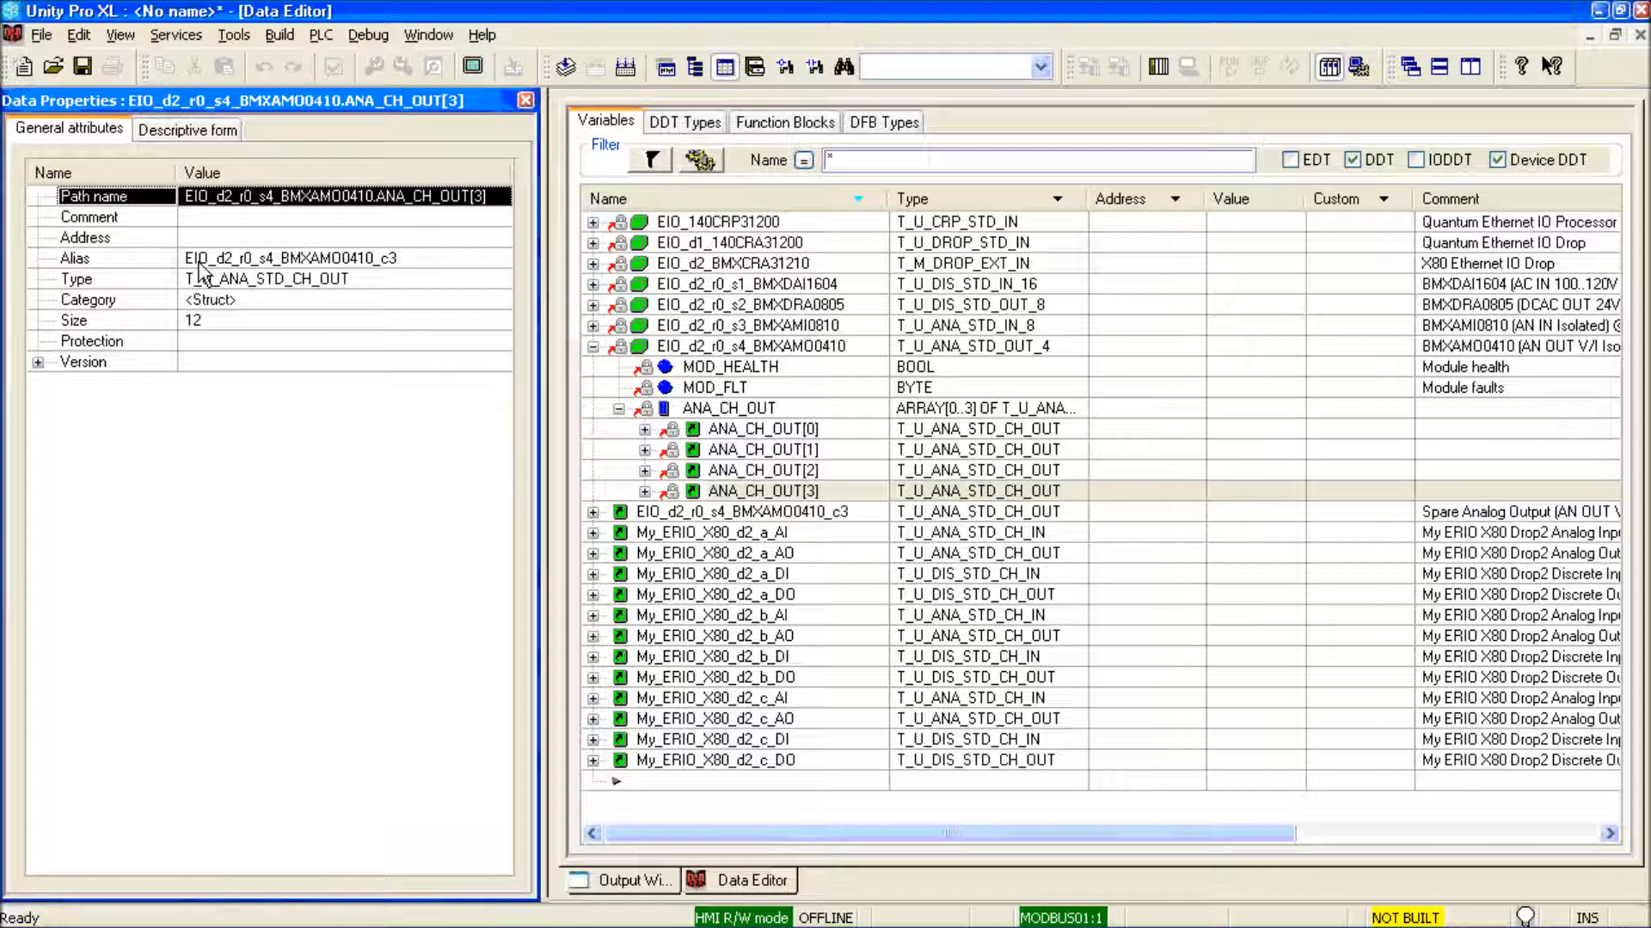
pyautogui.click(371, 260)
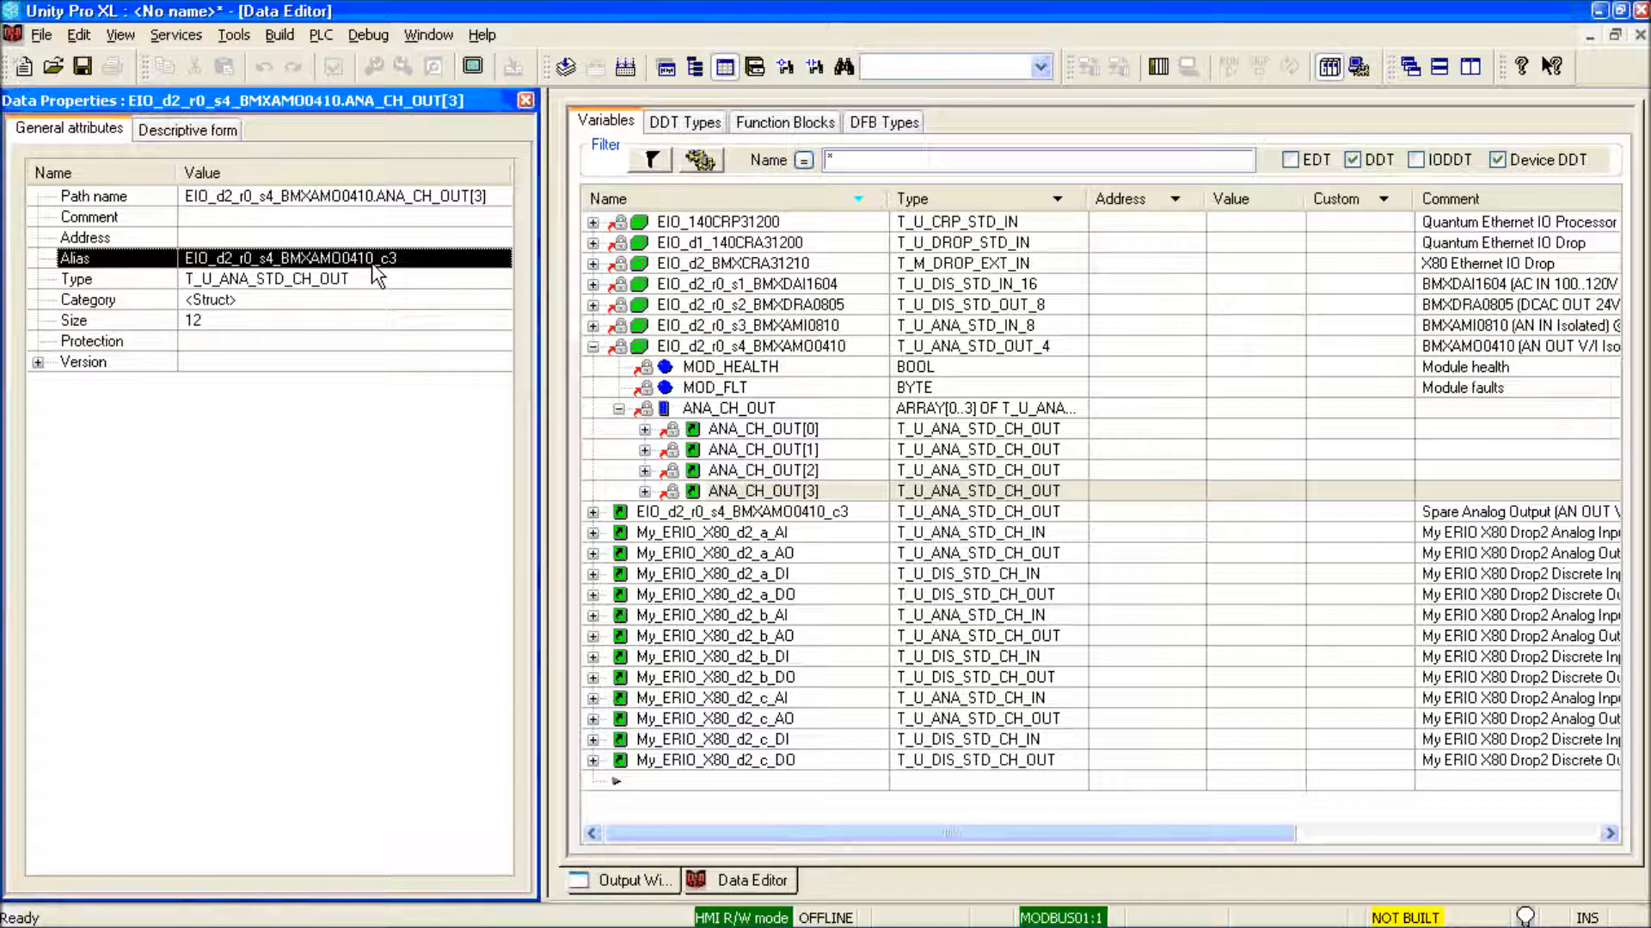
pyautogui.click(755, 514)
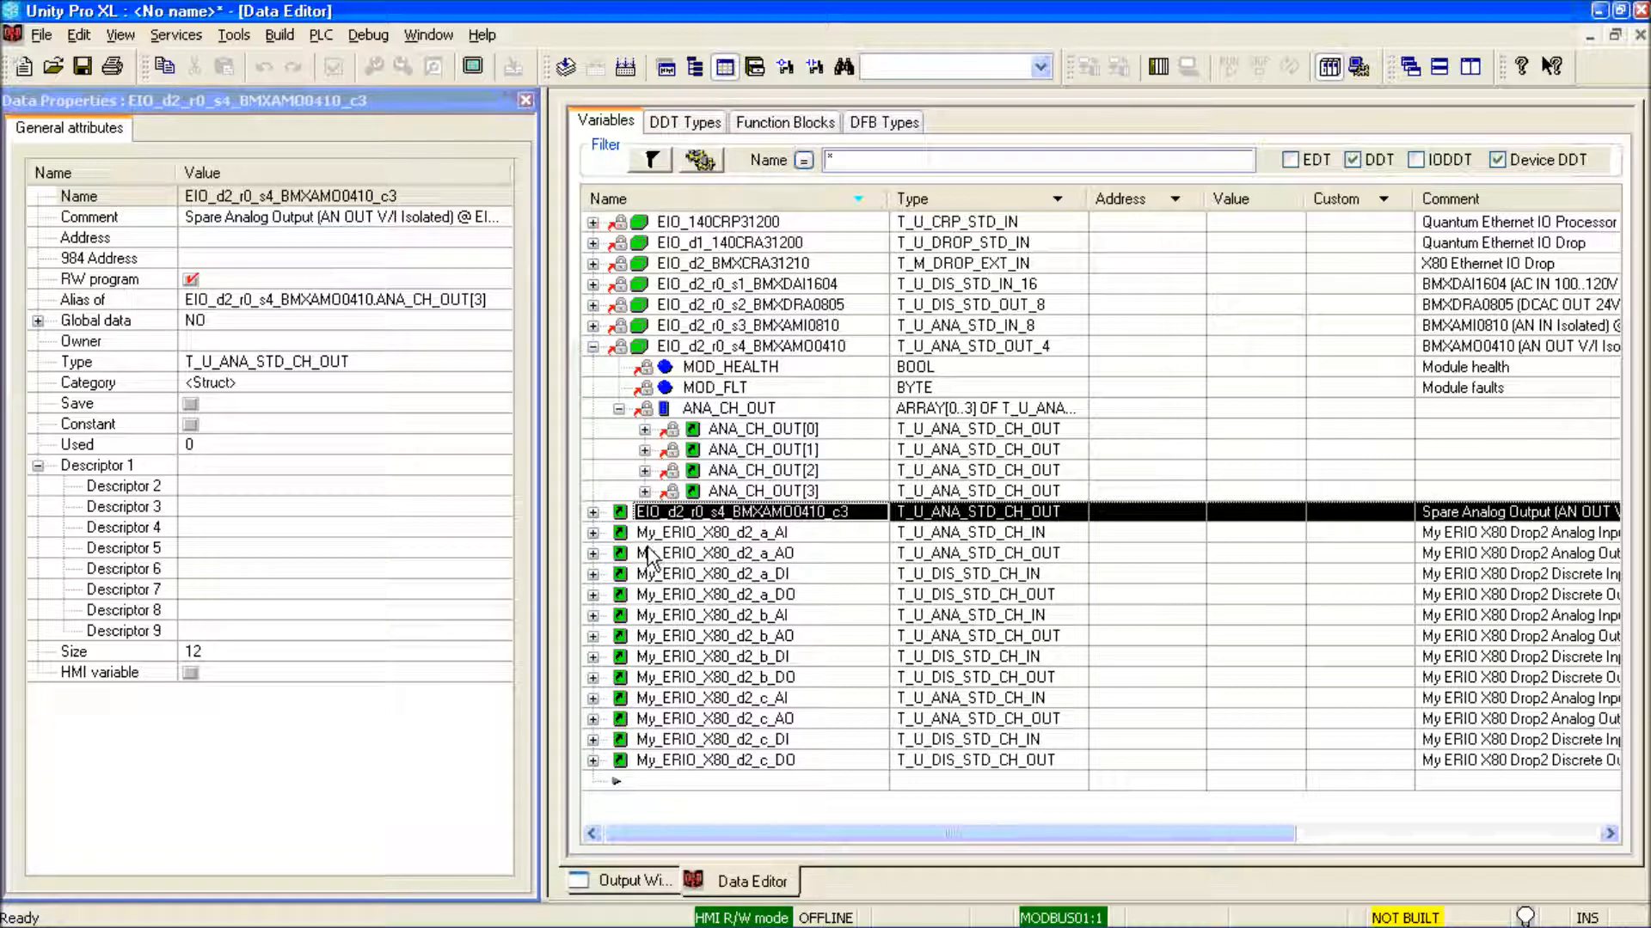
pyautogui.click(525, 101)
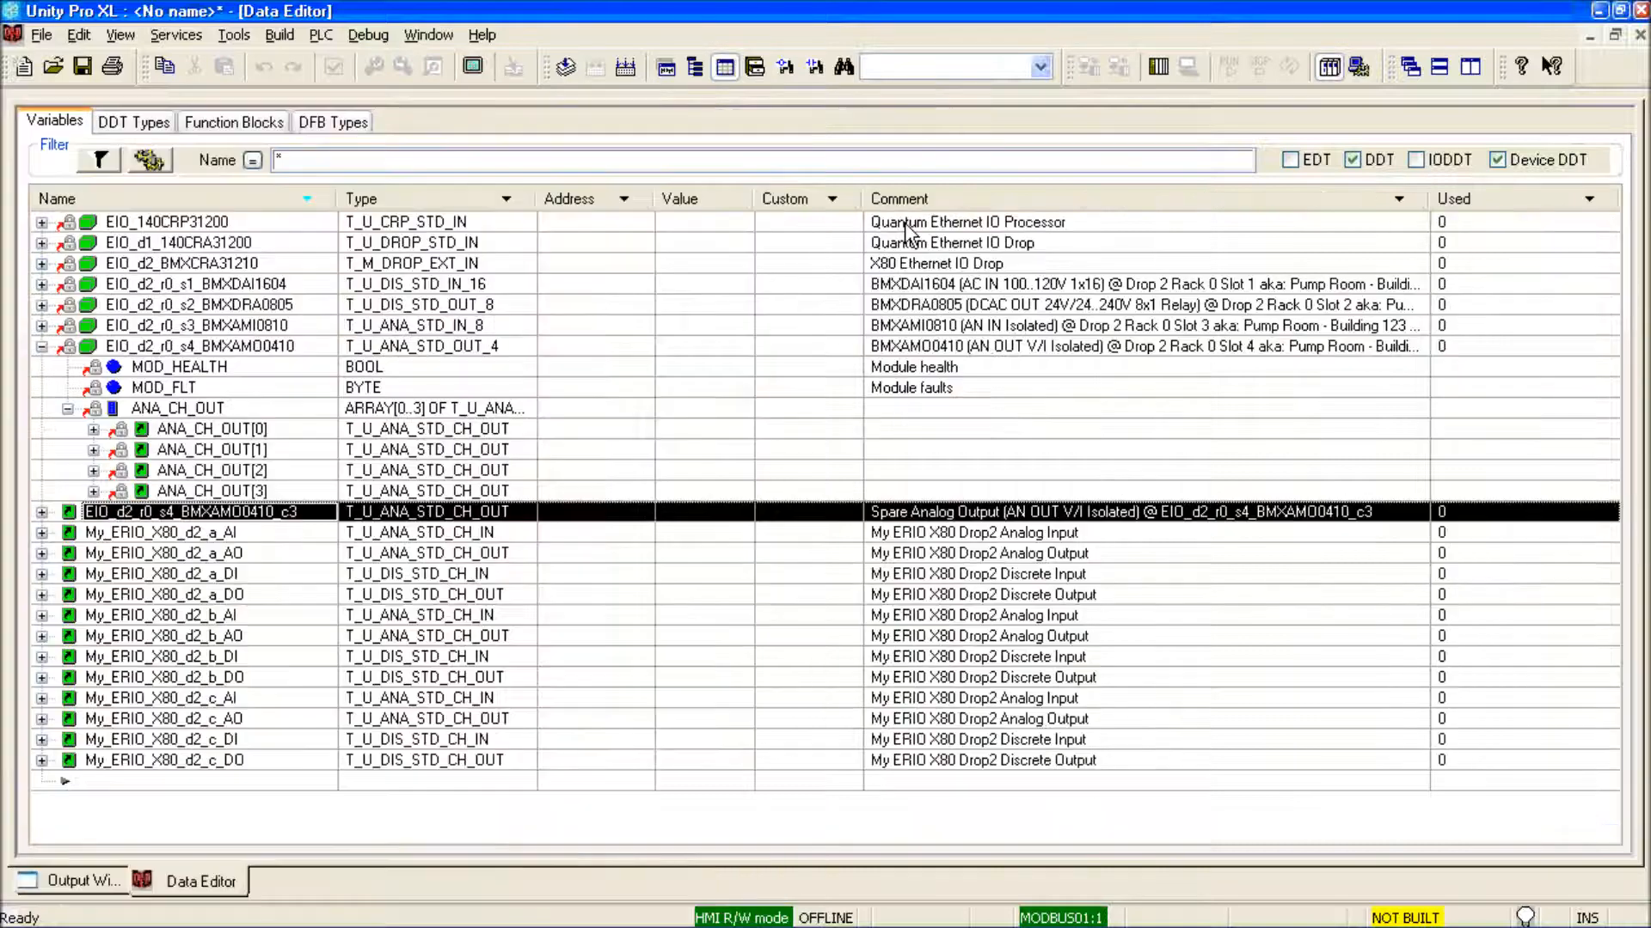
# Filter the variable list to EDT and IODDT only, excluding DDT and Device DDT, to review the addressed IO variables
pyautogui.click(1413, 161)
pyautogui.click(1291, 160)
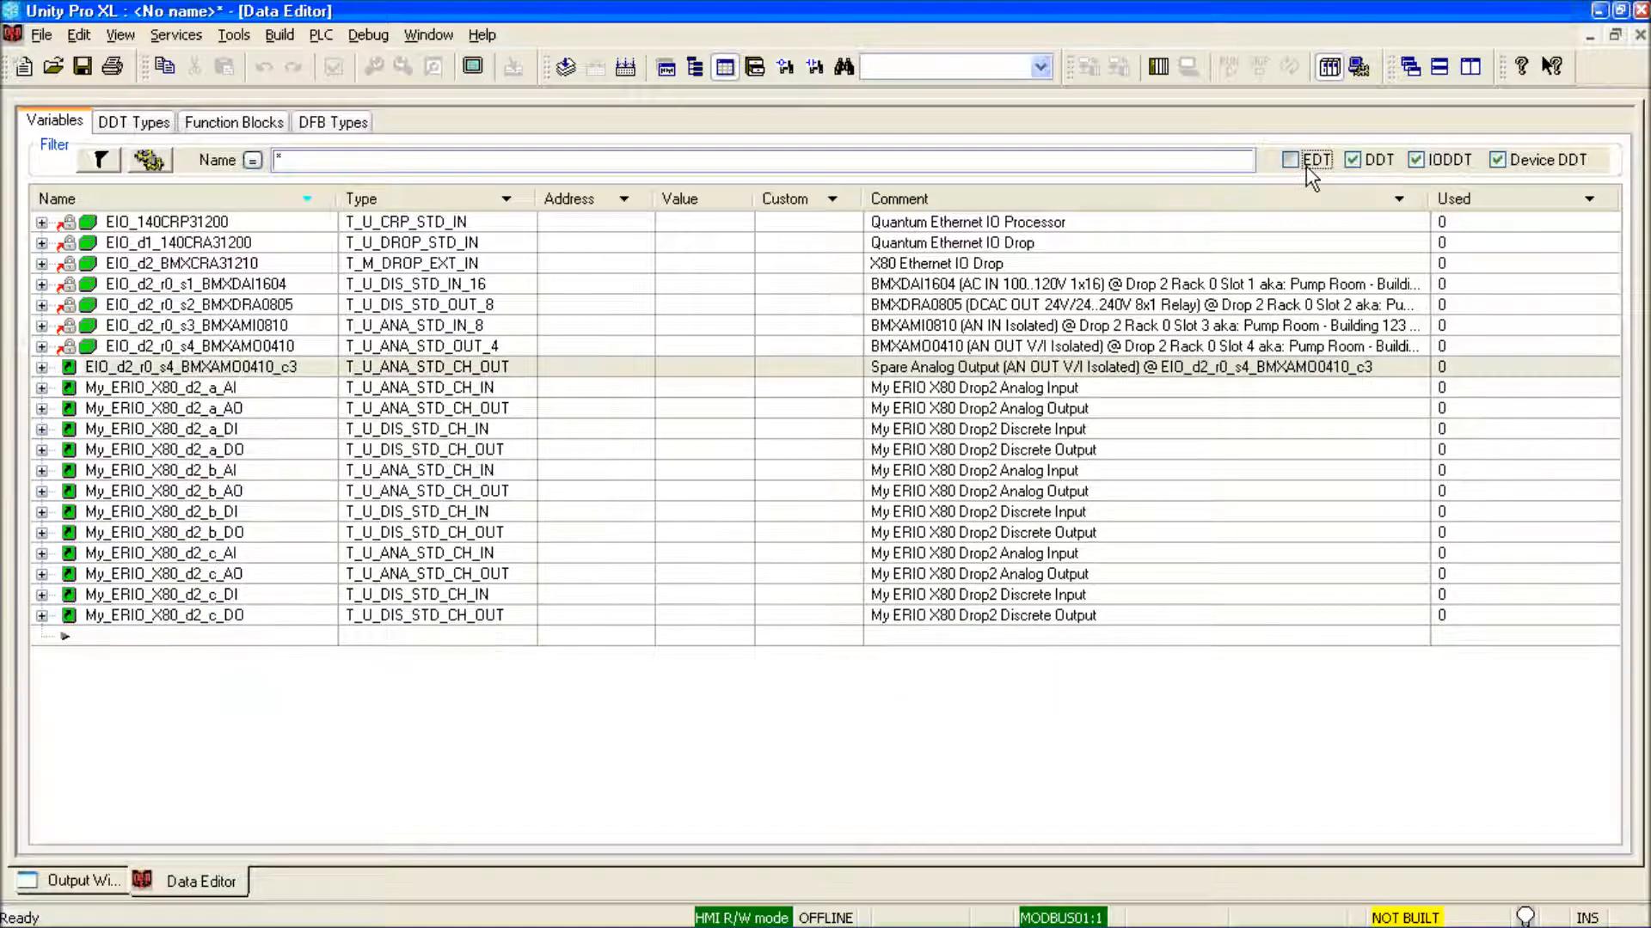
pyautogui.click(1544, 160)
pyautogui.click(1363, 160)
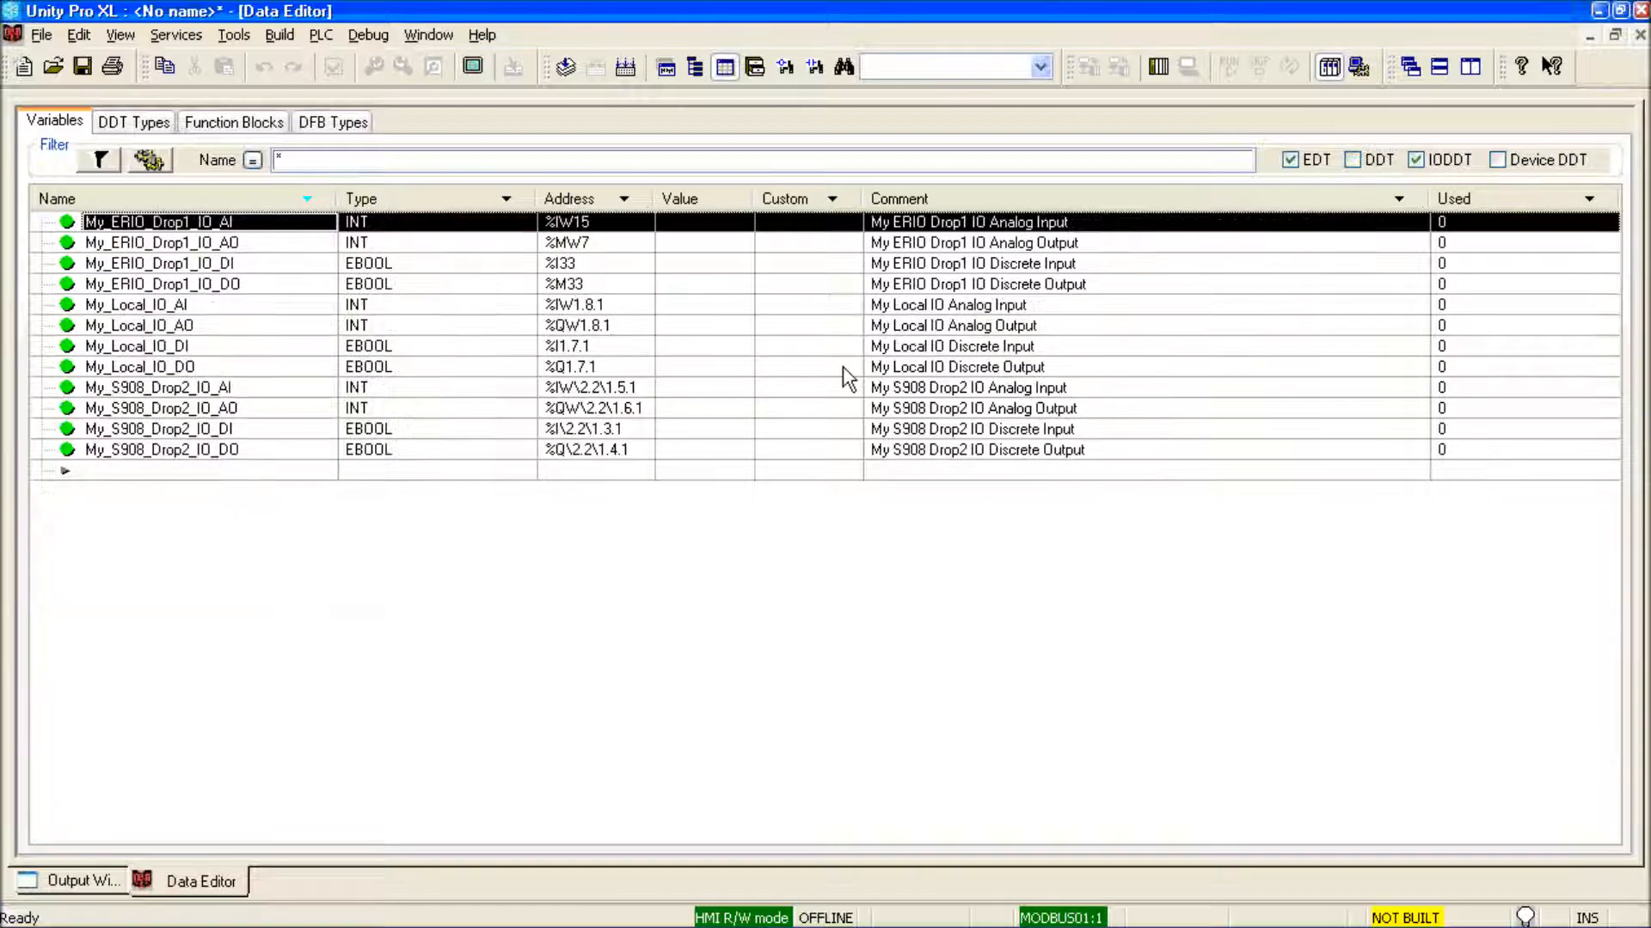